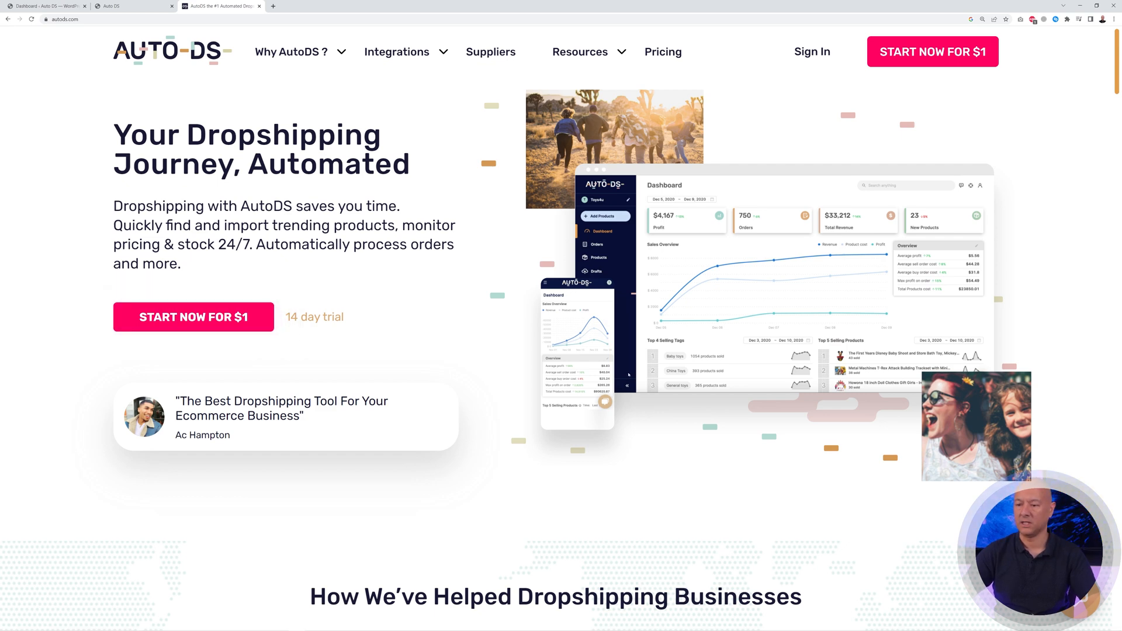
Review the AutoDS homepage, covering its features, supported dropshipping suppliers and the platforms to sell on.
{"action": "scroll", "coordinate": [770, 406], "scroll_direction": "down", "scroll_amount": 10}
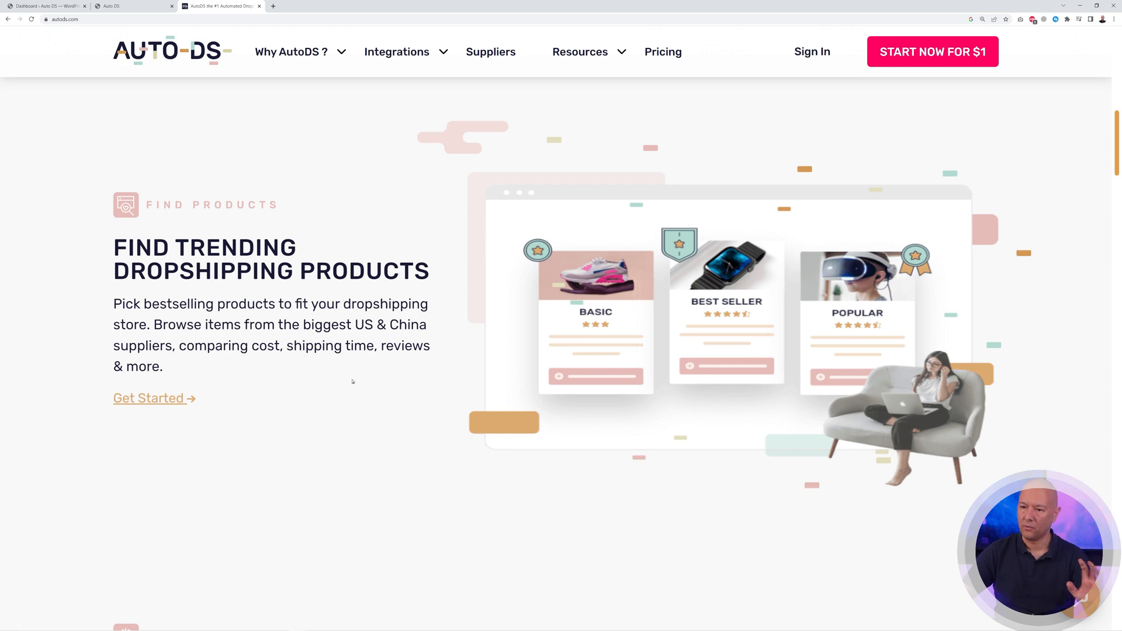
{"action": "scroll", "coordinate": [353, 381], "scroll_direction": "down", "scroll_amount": 5}
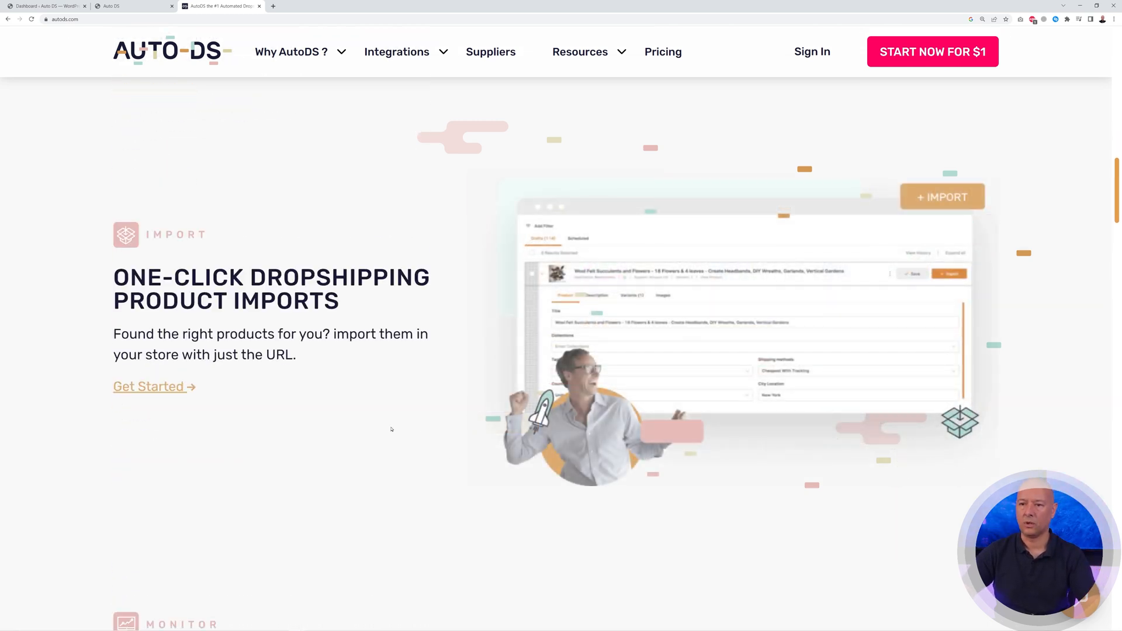
{"action": "scroll", "coordinate": [367, 321], "scroll_direction": "down", "scroll_amount": 6}
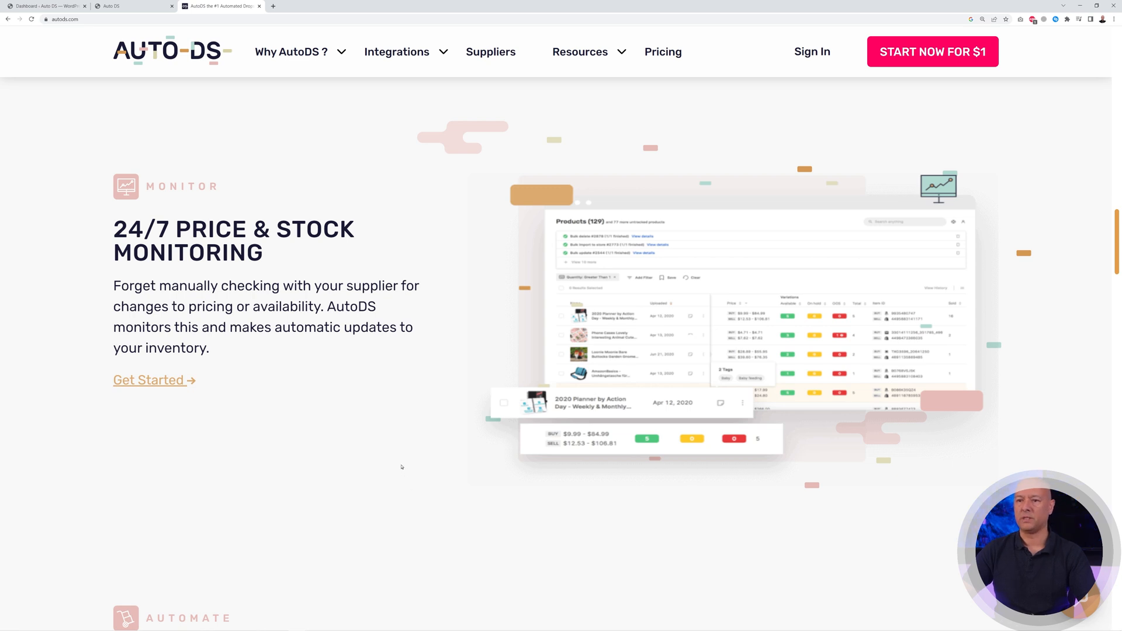
{"action": "scroll", "coordinate": [402, 467], "scroll_direction": "down", "scroll_amount": 5}
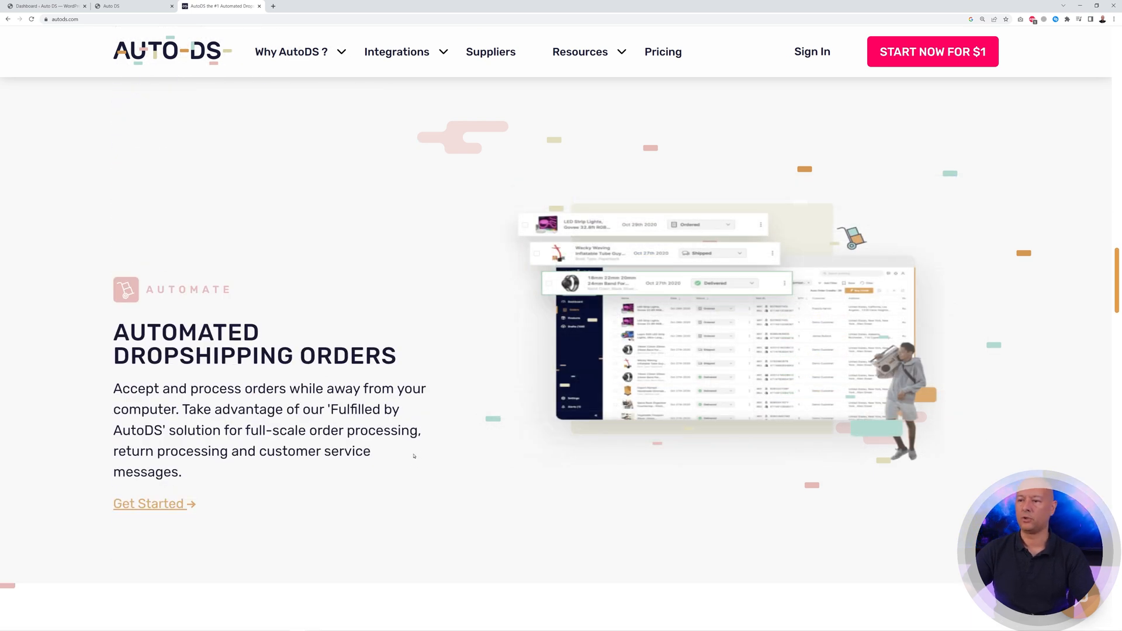
{"action": "scroll", "coordinate": [420, 457], "scroll_direction": "down", "scroll_amount": 1}
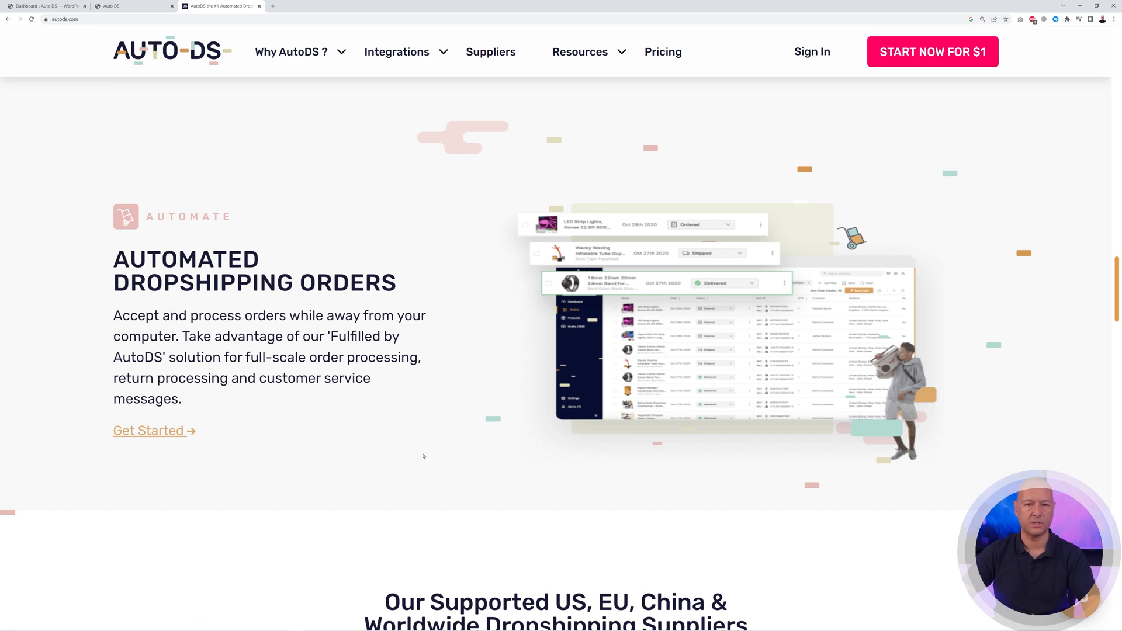
{"action": "scroll", "coordinate": [424, 456], "scroll_direction": "down", "scroll_amount": 6}
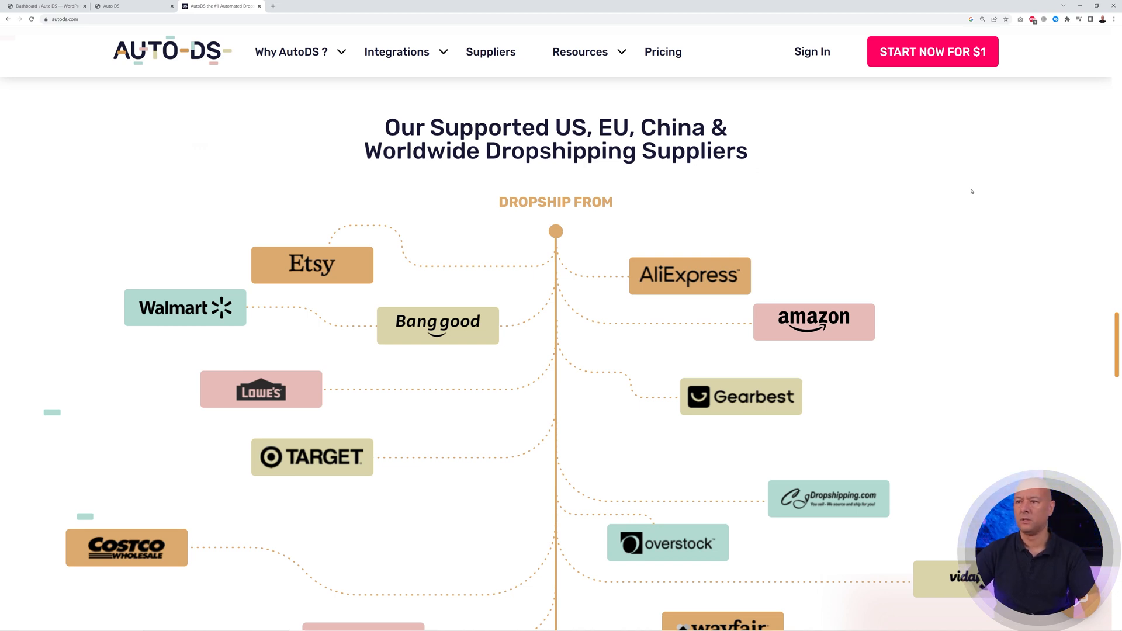
{"action": "scroll", "coordinate": [815, 367], "scroll_direction": "down", "scroll_amount": 1}
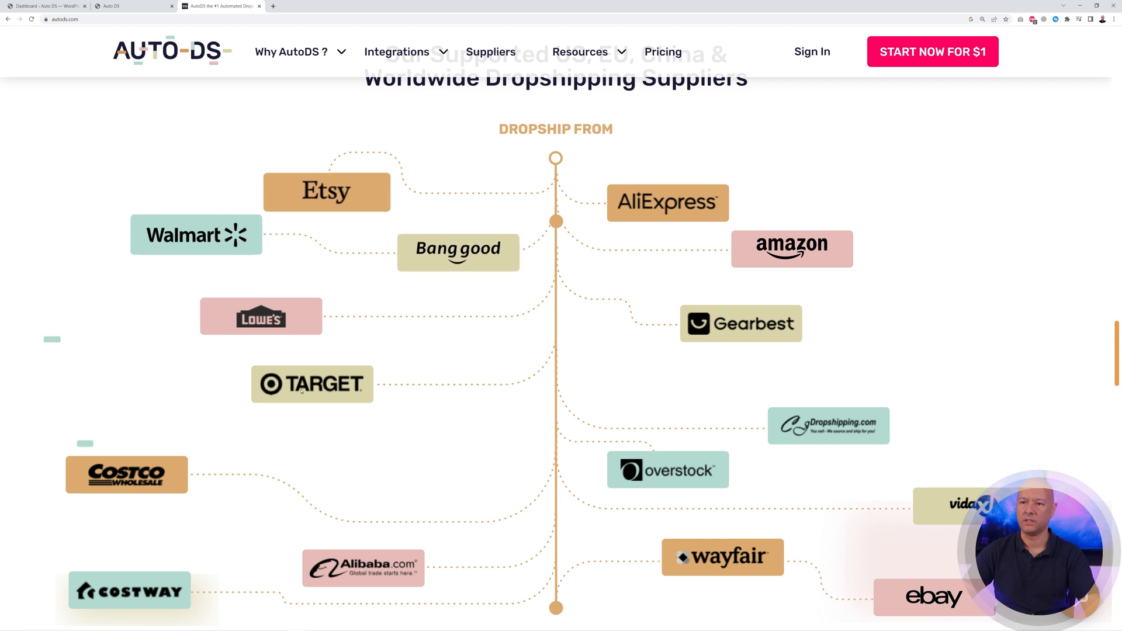
{"action": "scroll", "coordinate": [868, 476], "scroll_direction": "down", "scroll_amount": 4}
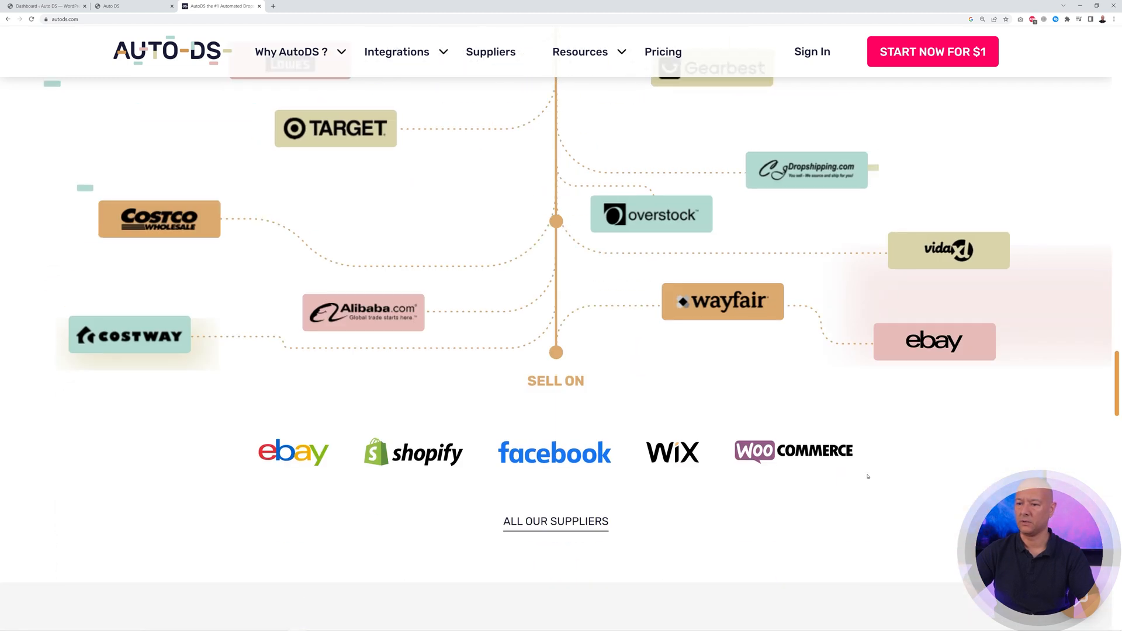
{"action": "scroll", "coordinate": [868, 476], "scroll_direction": "down", "scroll_amount": 1}
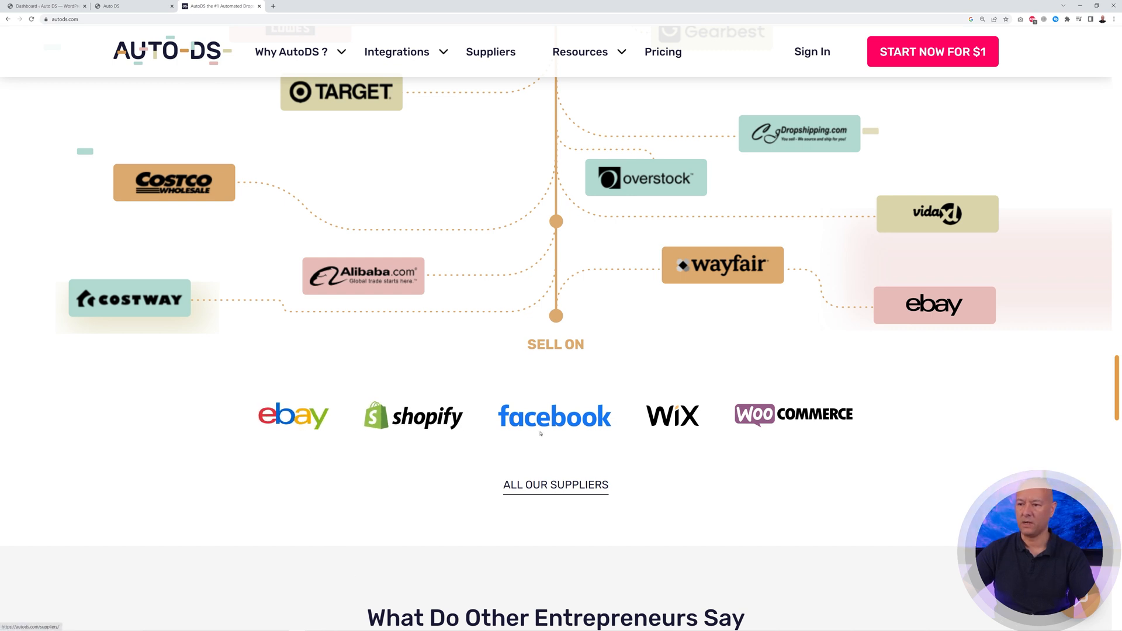
{"action": "left_click", "coordinate": [840, 503]}
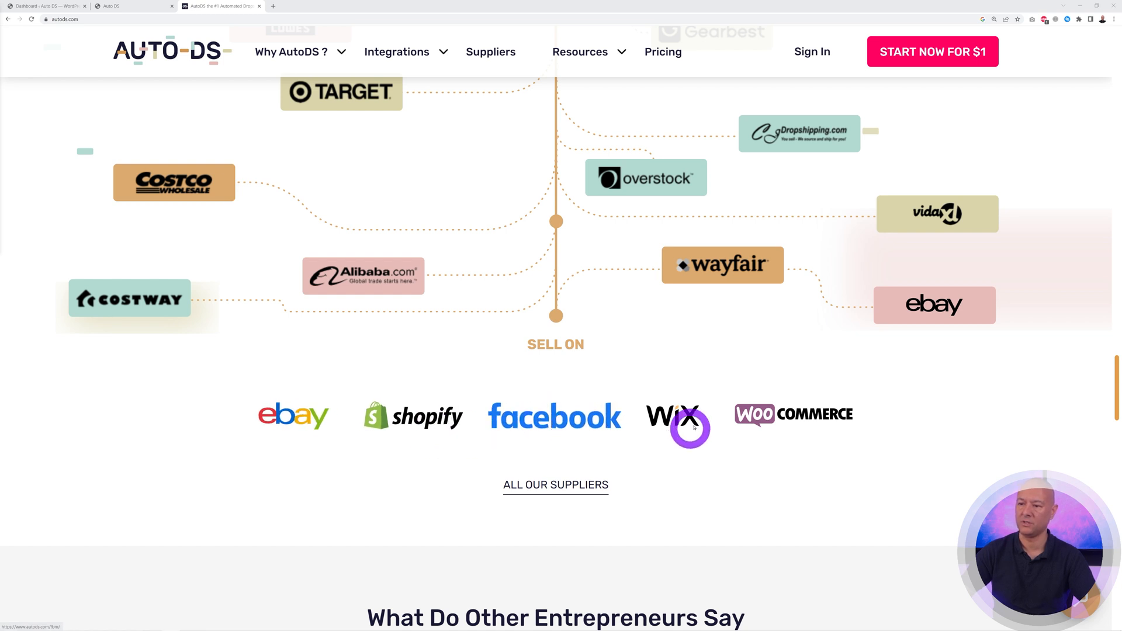
Look through the bicycle store's home page and its product list in the WordPress admin.
{"action": "left_click", "coordinate": [141, 12]}
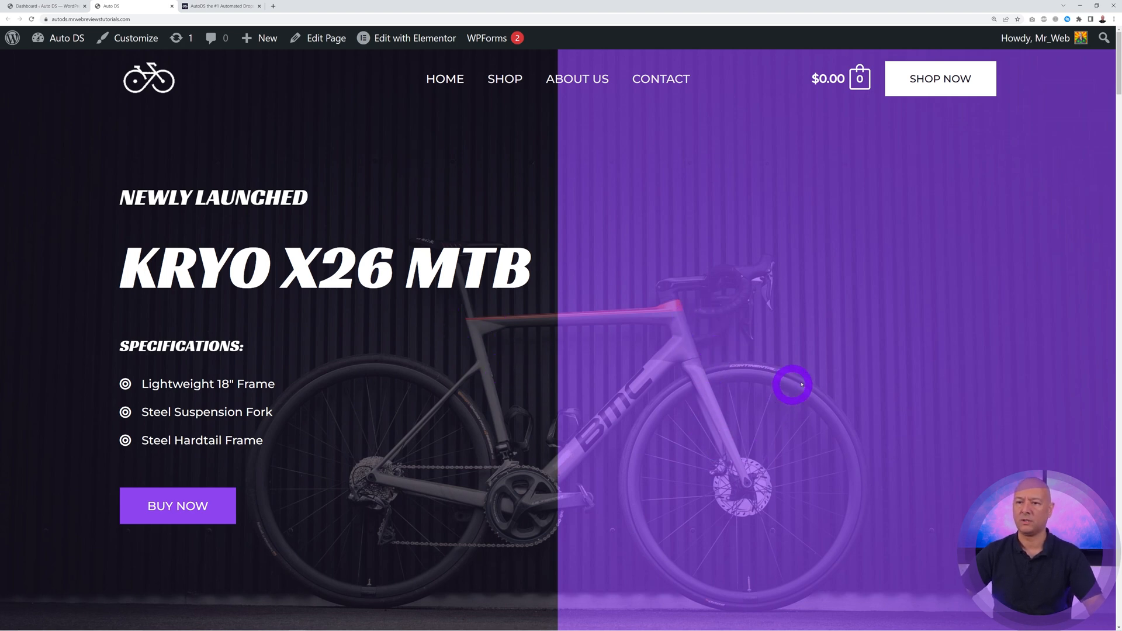
{"action": "scroll", "coordinate": [898, 370], "scroll_direction": "down", "scroll_amount": 1}
{"action": "scroll", "coordinate": [945, 361], "scroll_direction": "down", "scroll_amount": 10}
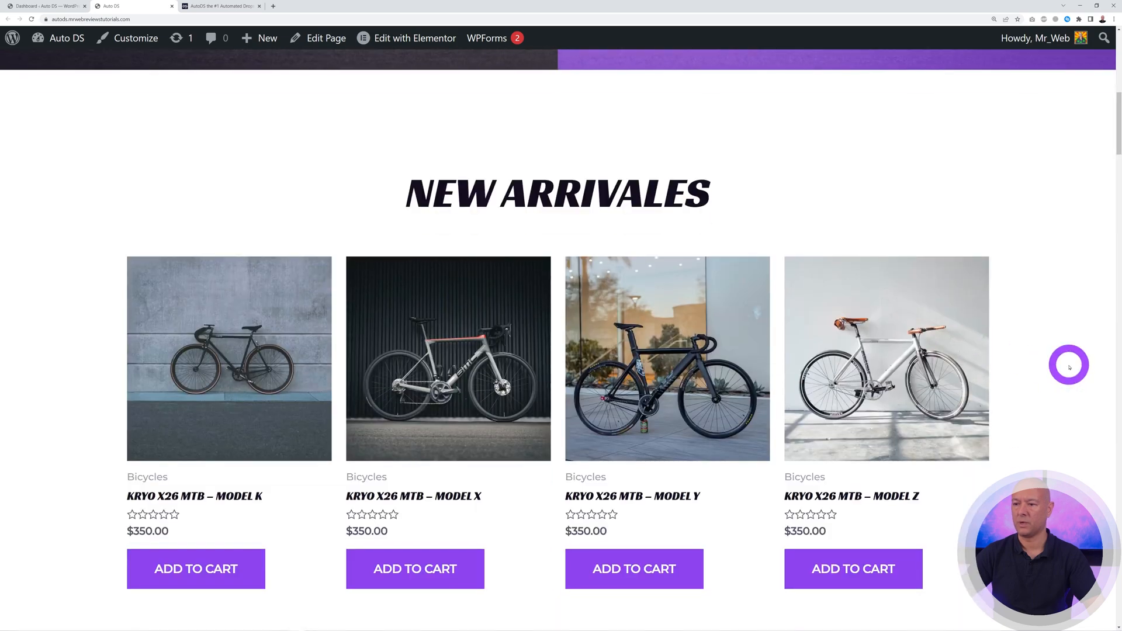
{"action": "scroll", "coordinate": [1069, 367], "scroll_direction": "down", "scroll_amount": 20}
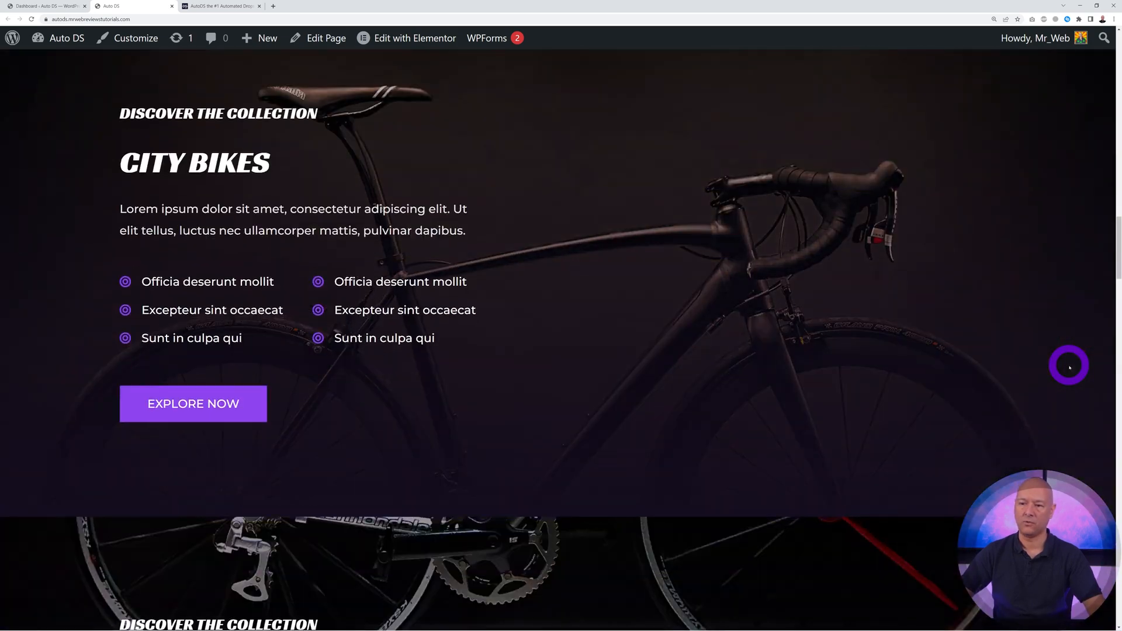
{"action": "scroll", "coordinate": [1070, 367], "scroll_direction": "down", "scroll_amount": 15}
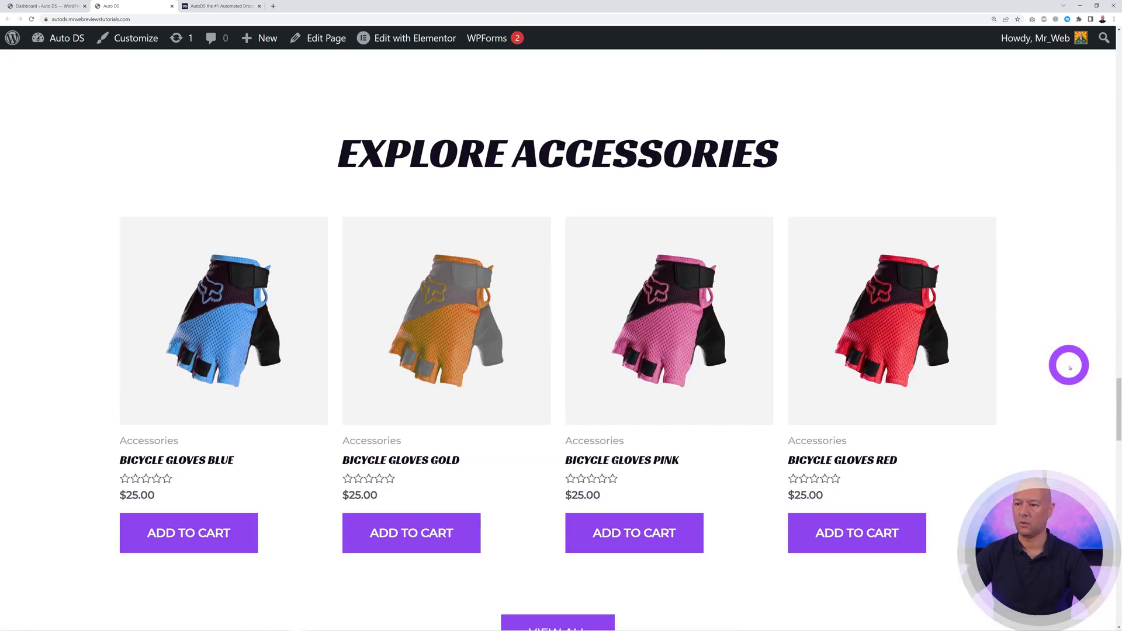
{"action": "scroll", "coordinate": [1070, 367], "scroll_direction": "down", "scroll_amount": 1}
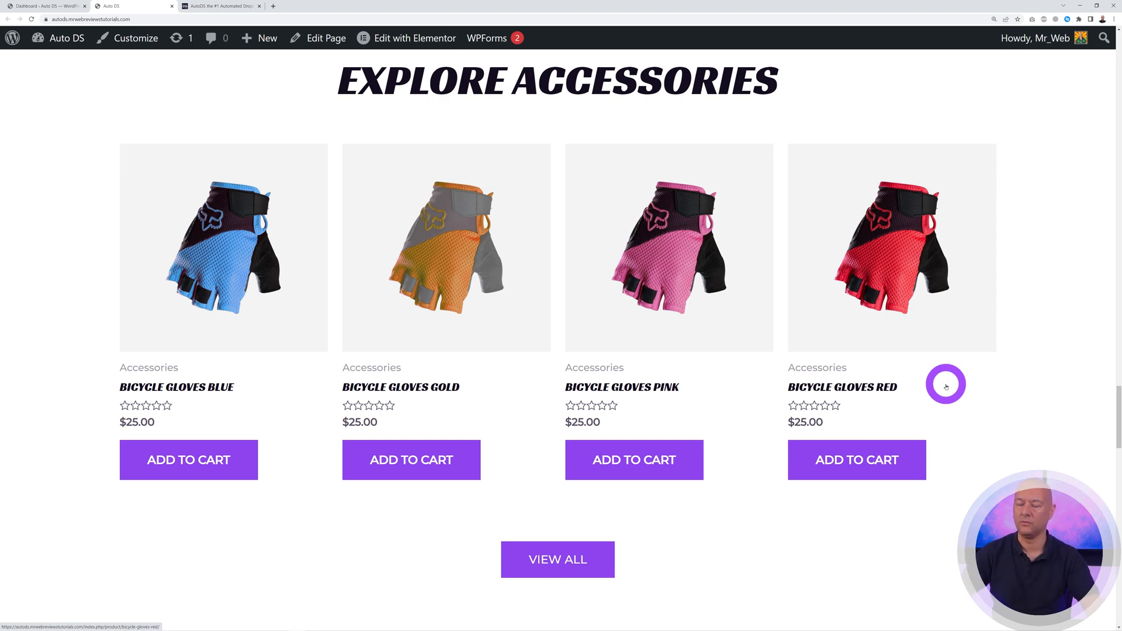
{"action": "left_click", "coordinate": [44, 7]}
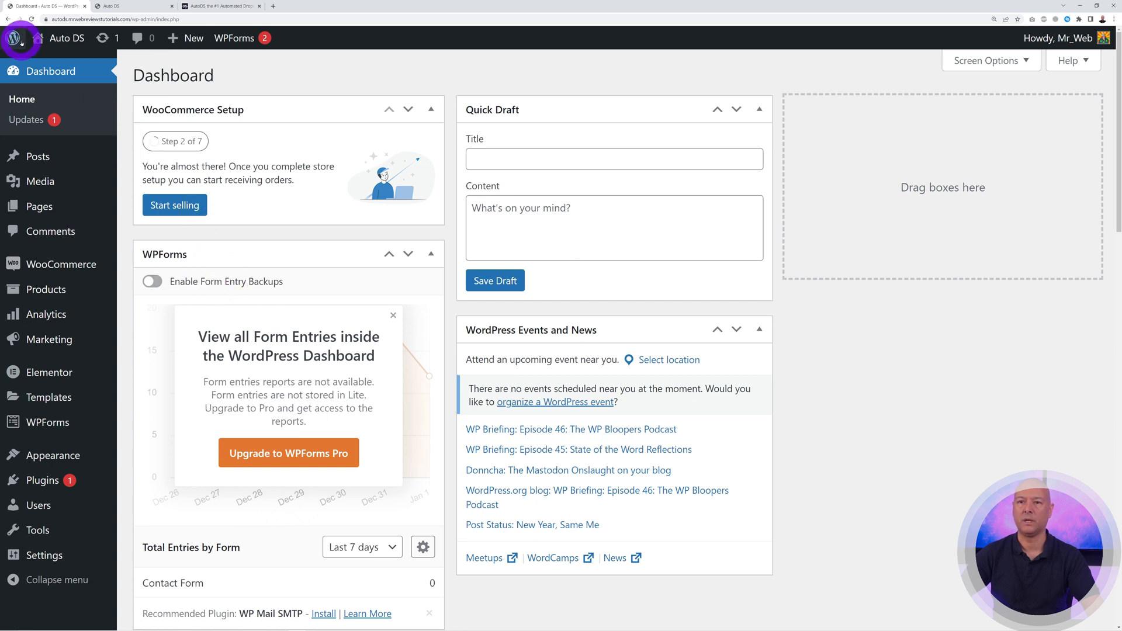
{"action": "left_click", "coordinate": [51, 291]}
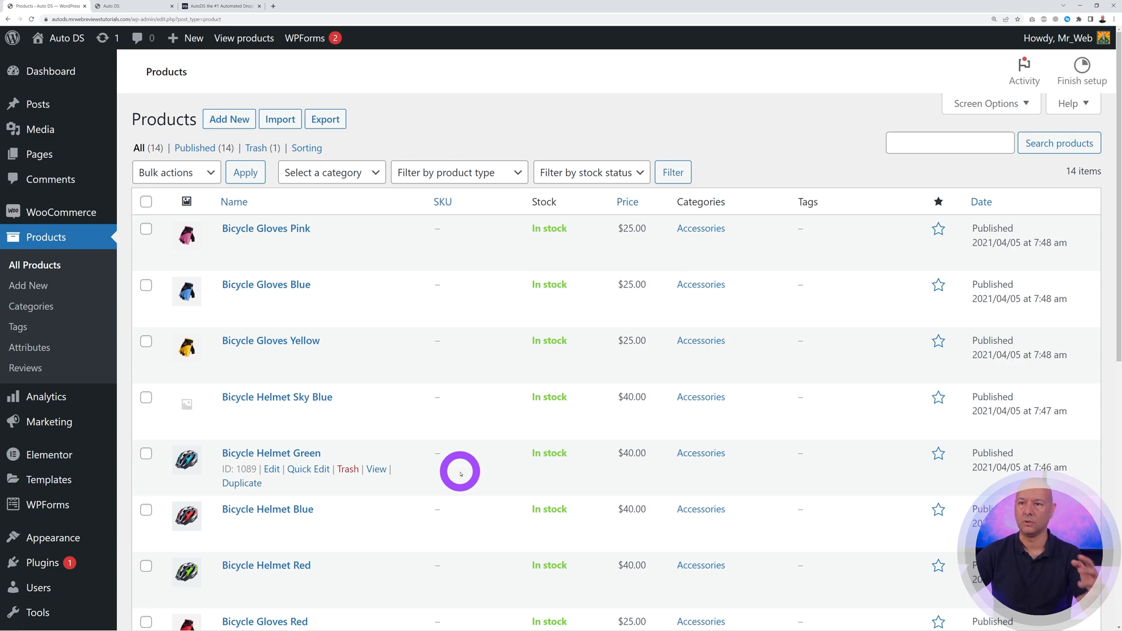
Switch back to AutoDS, sign in, and start adding a new store with Woocommerce Store as its type.
{"action": "left_click", "coordinate": [225, 8]}
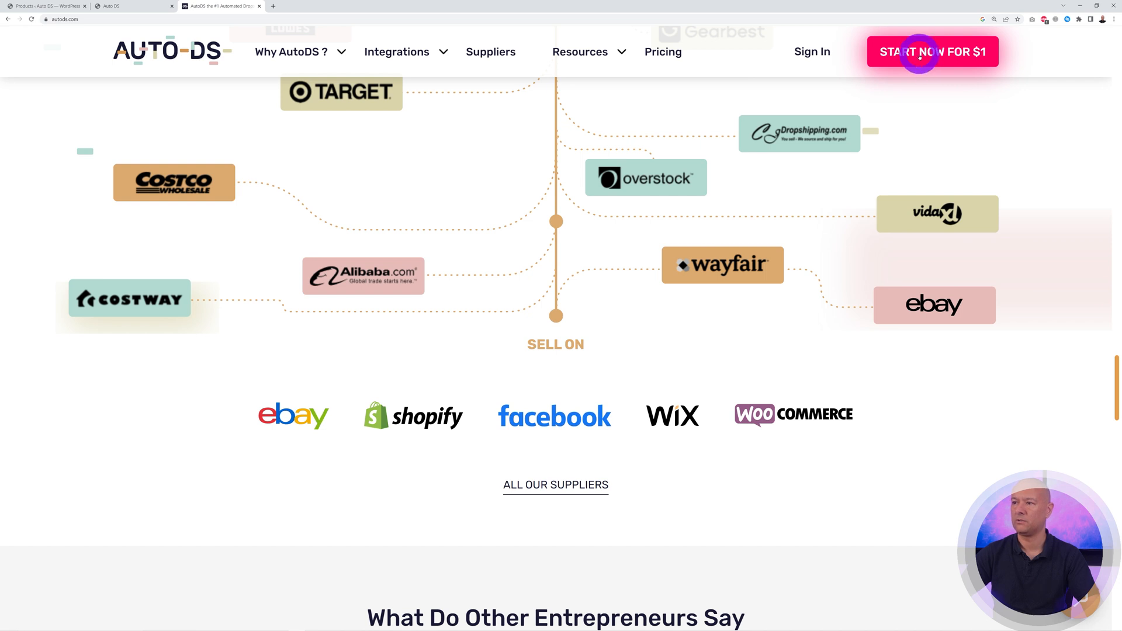
{"action": "left_click", "coordinate": [818, 54]}
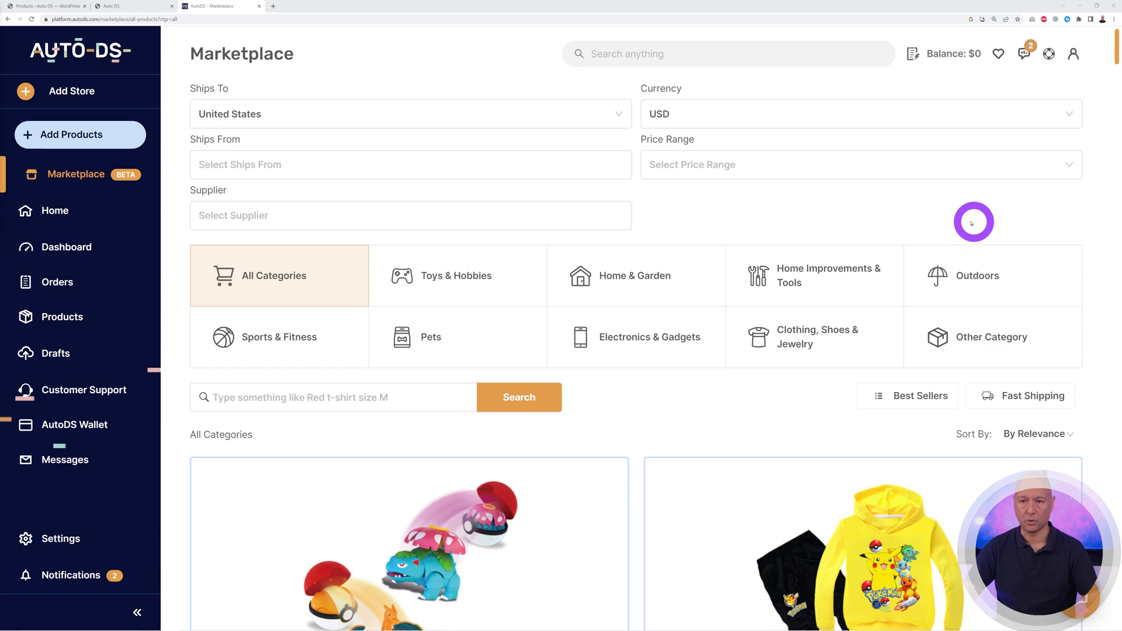
{"action": "left_click", "coordinate": [75, 94]}
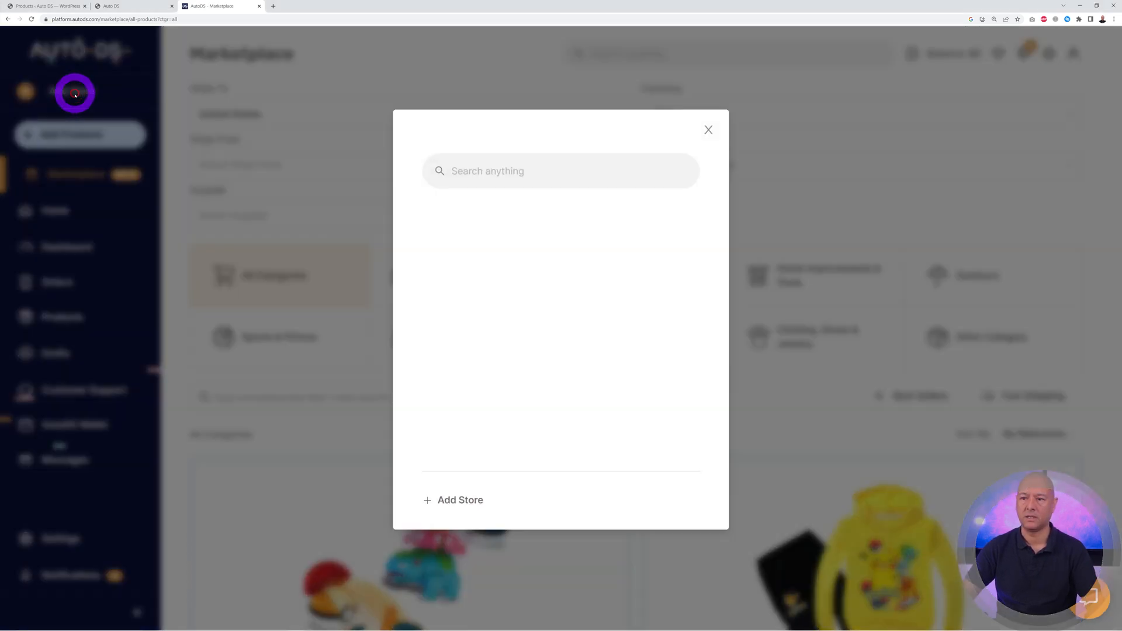
{"action": "left_click", "coordinate": [463, 501]}
{"action": "left_click", "coordinate": [562, 368]}
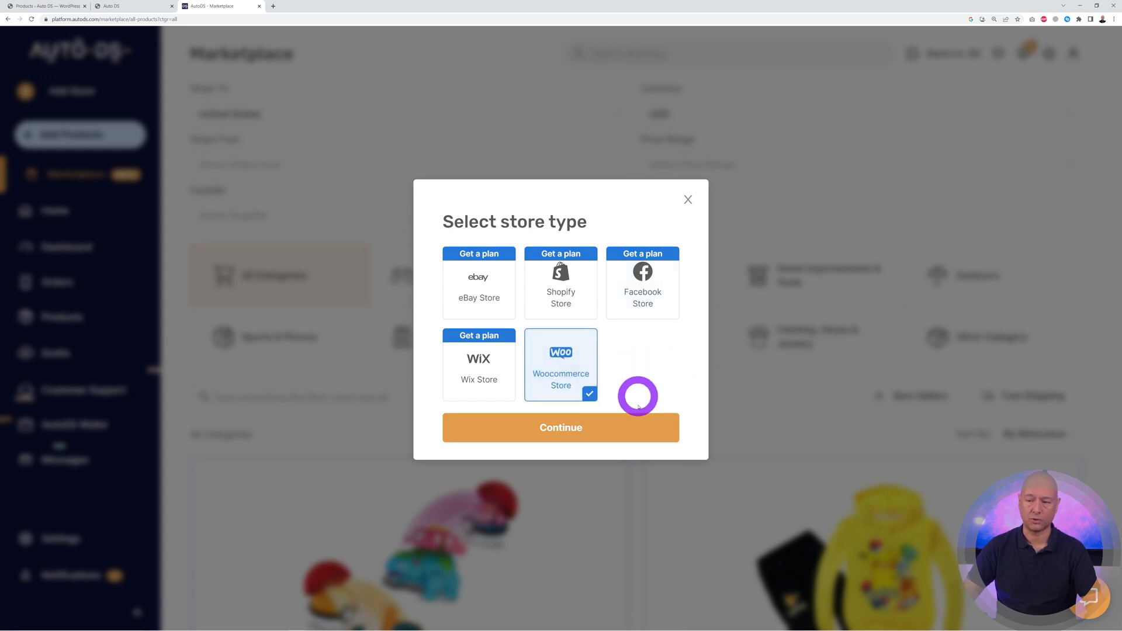
Add the store with the URL autods.mrwebreviewstutorials.com and approve AutoDS's read/write access to WooCommerce.
{"action": "left_click", "coordinate": [581, 435]}
{"action": "left_click", "coordinate": [533, 357]}
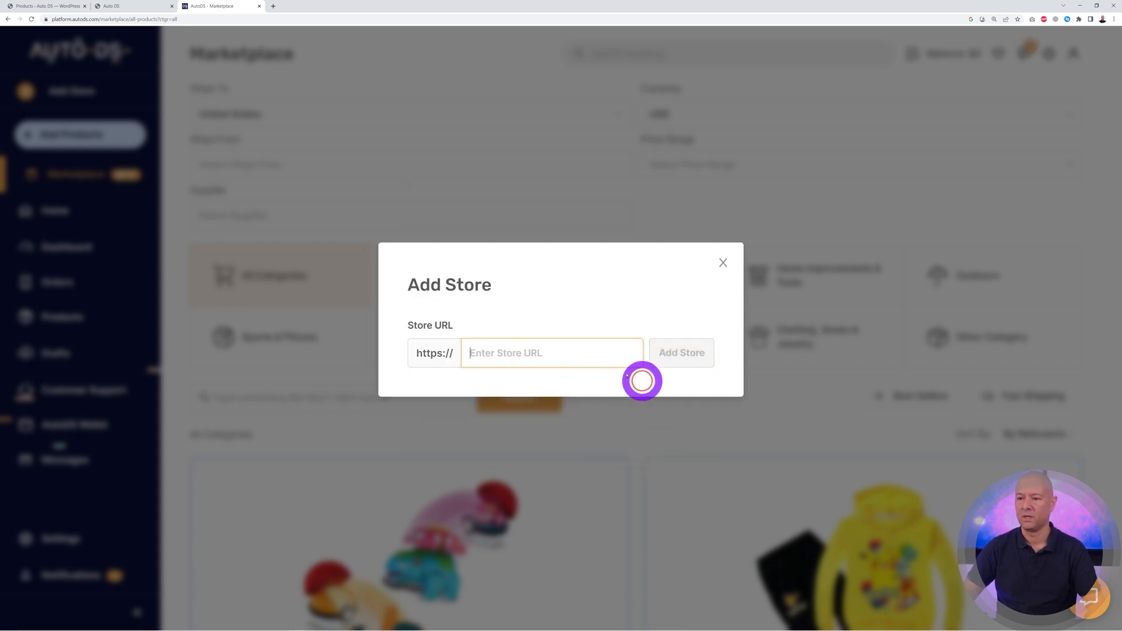
{"action": "type", "text": "autods.mrwebreviewstutorials.com"}
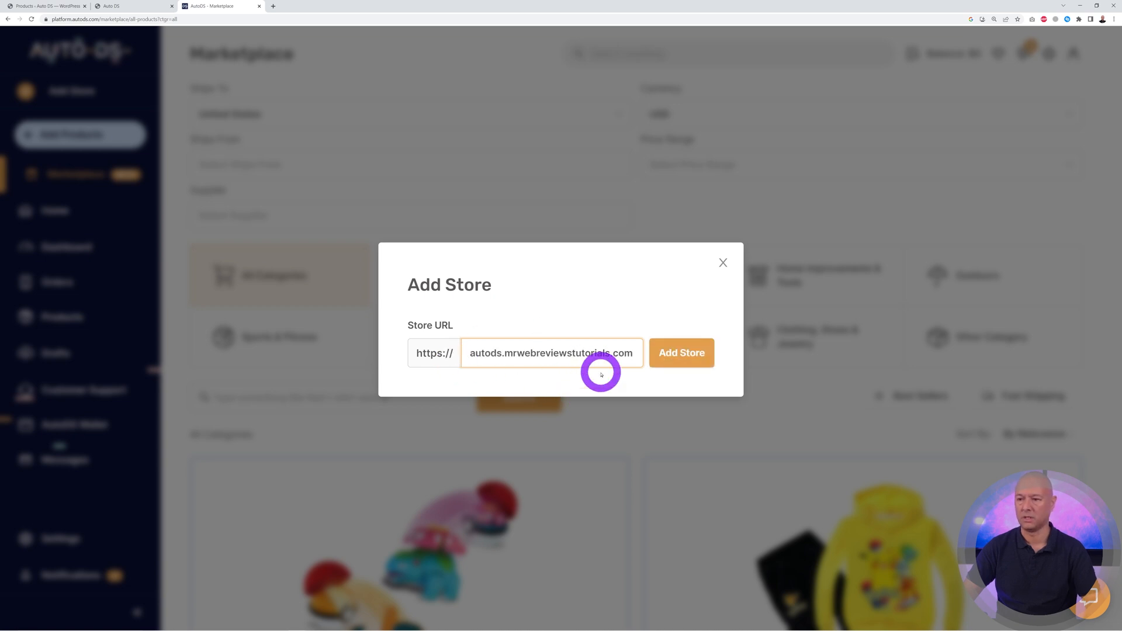
{"action": "left_click", "coordinate": [688, 359]}
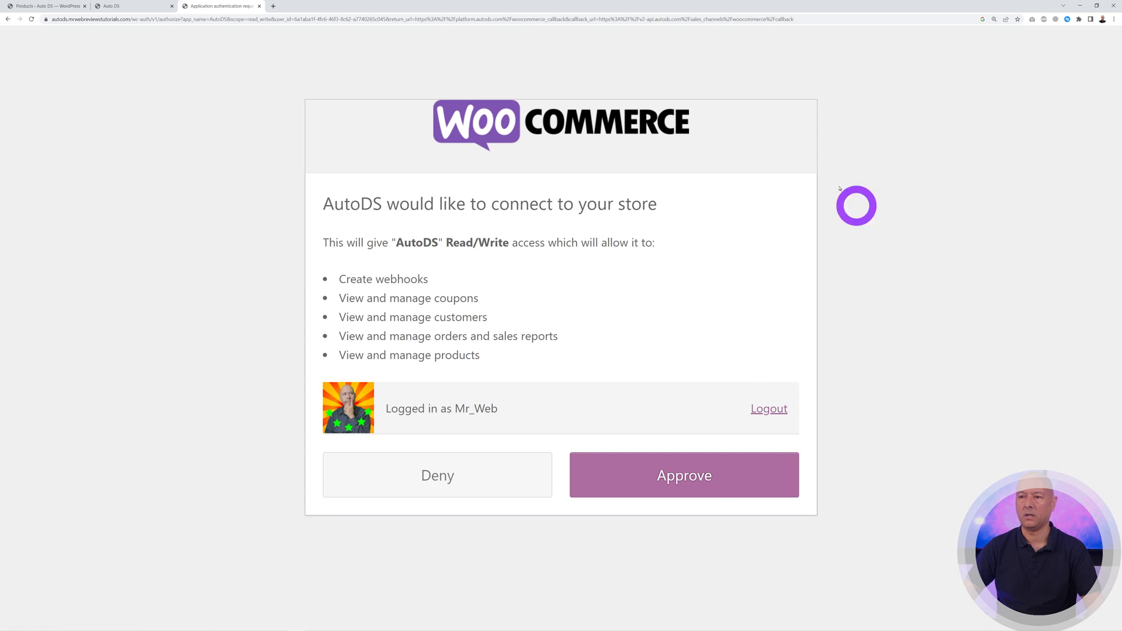
{"action": "left_click", "coordinate": [47, 6]}
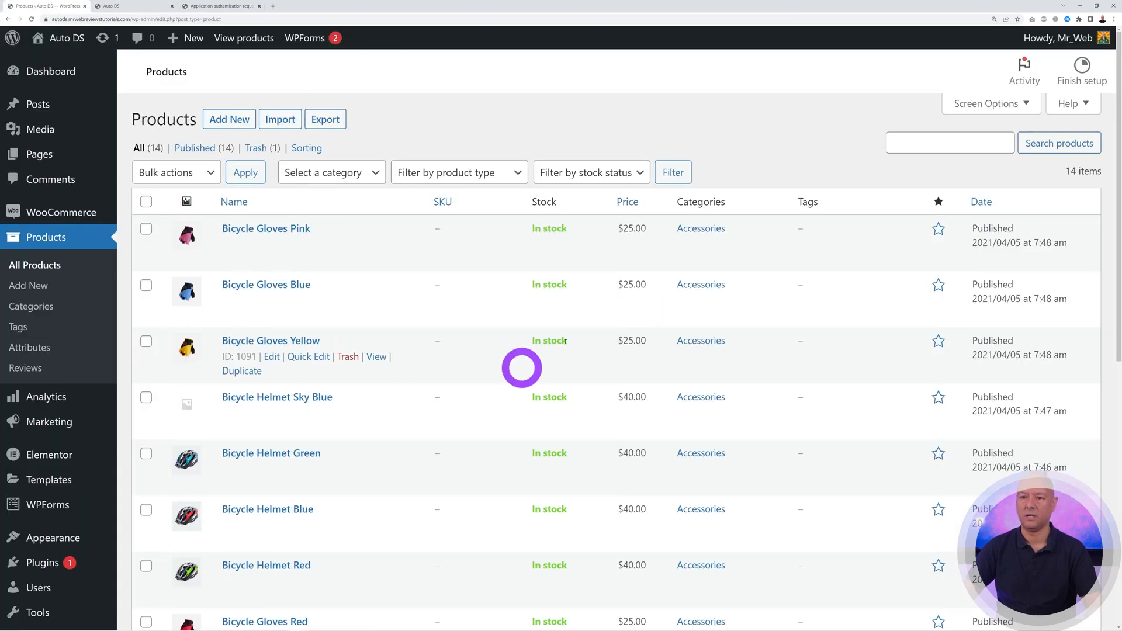
{"action": "left_click", "coordinate": [216, 6]}
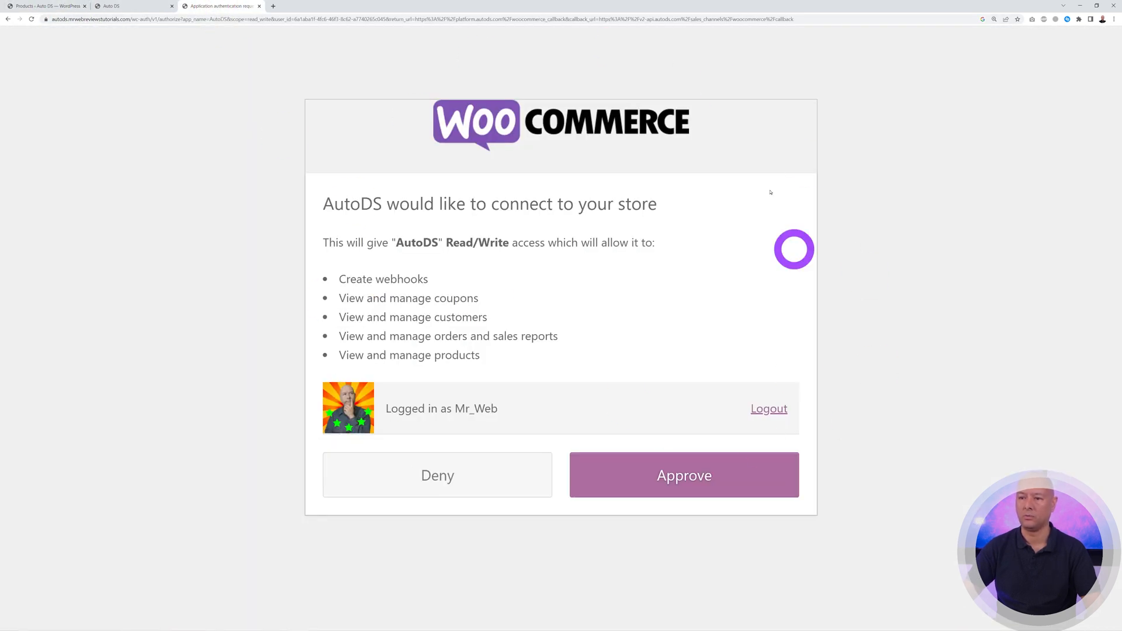
{"action": "left_click", "coordinate": [692, 475]}
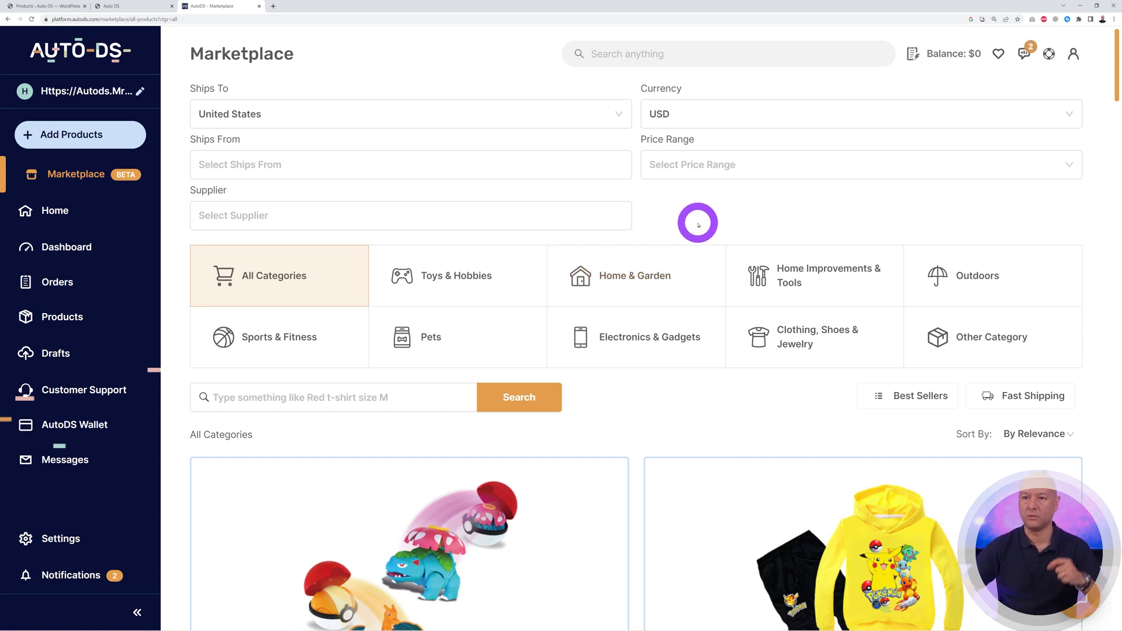
Check the Marketplace's destination countries and filter the products to those shipping from the United States.
{"action": "left_click", "coordinate": [620, 115]}
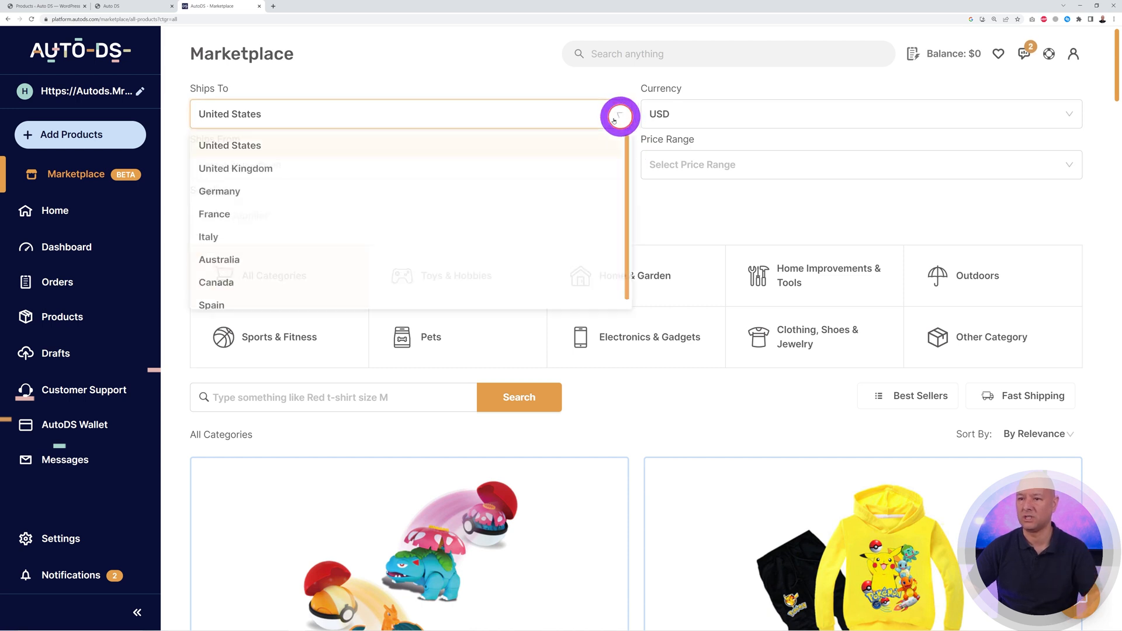
{"action": "left_click", "coordinate": [683, 220]}
{"action": "left_click", "coordinate": [264, 168]}
{"action": "left_click", "coordinate": [266, 199]}
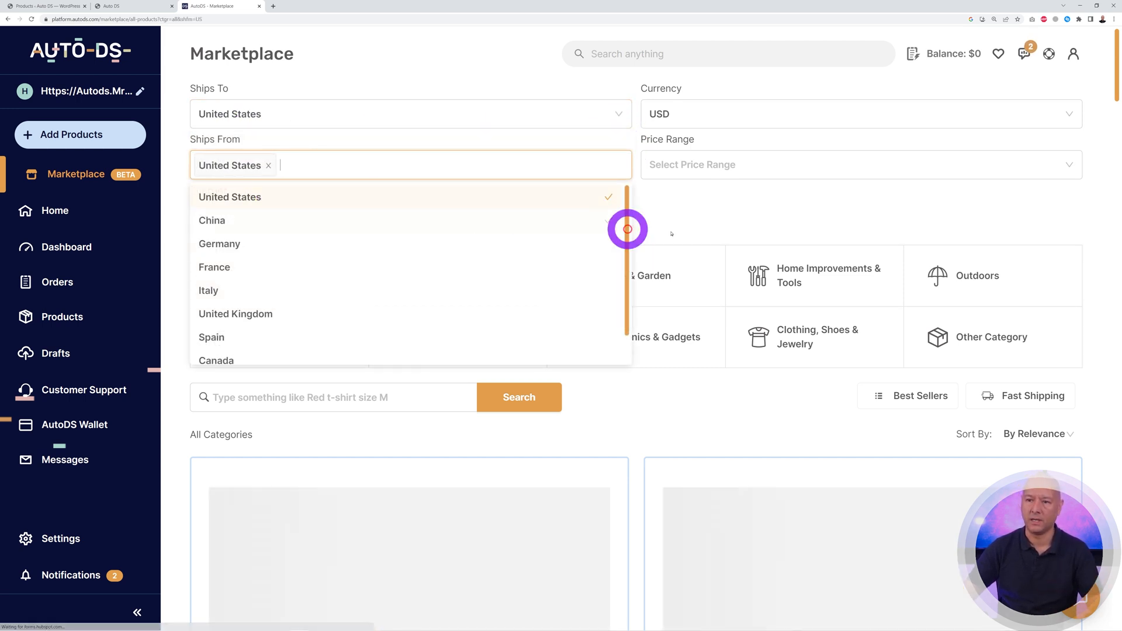
{"action": "left_click", "coordinate": [702, 224]}
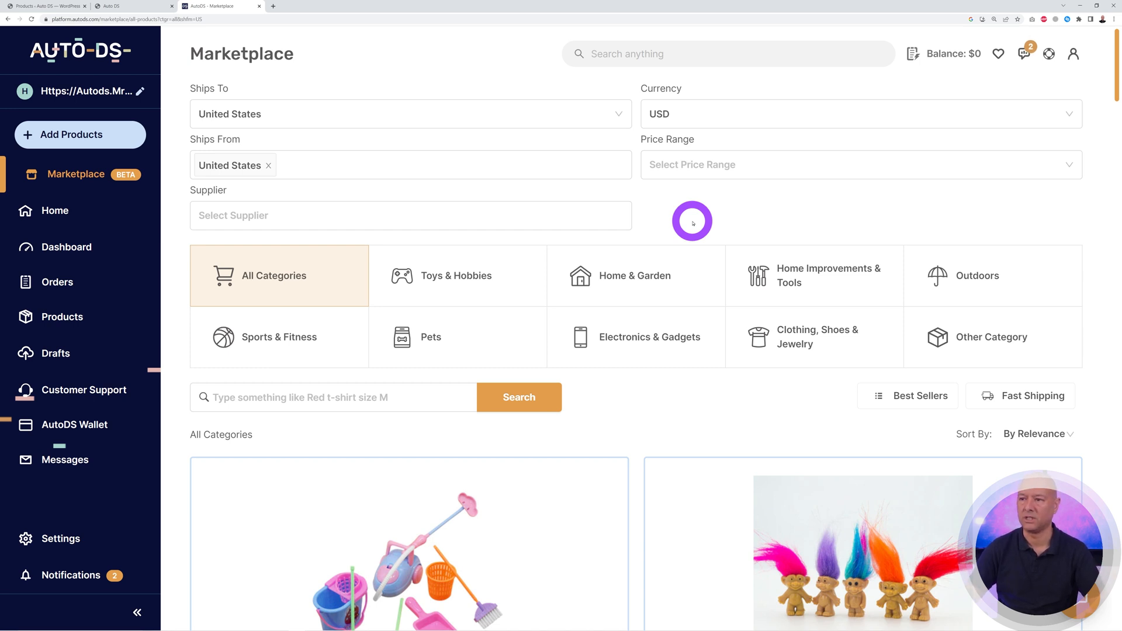
Check the currency and supplier options available in the Marketplace filters.
{"action": "left_click", "coordinate": [1051, 120]}
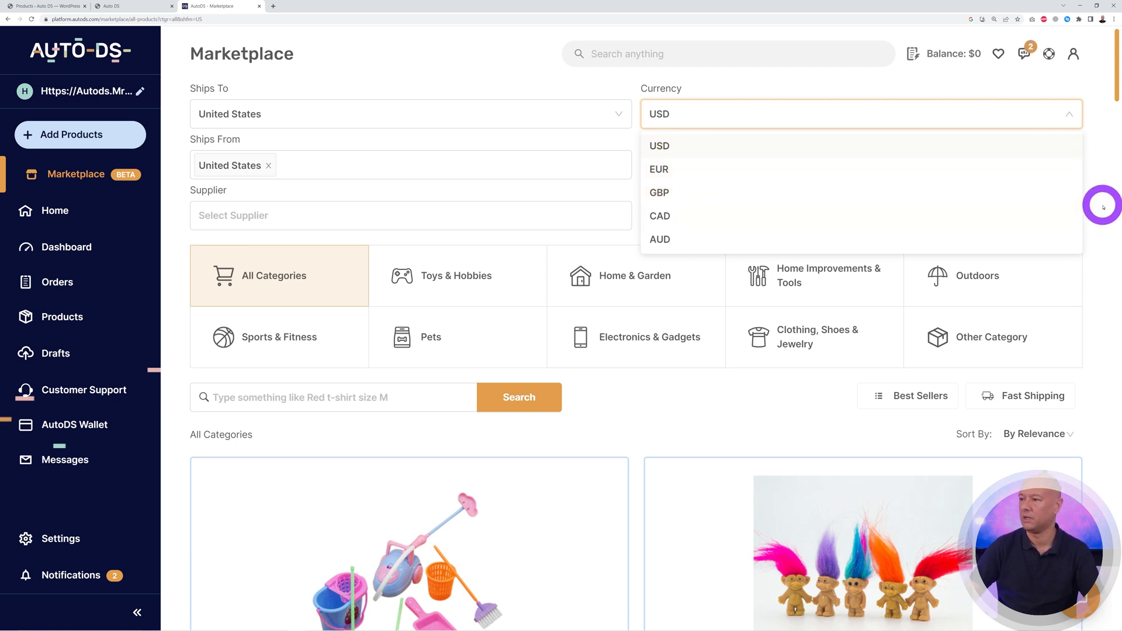
{"action": "left_click", "coordinate": [698, 121]}
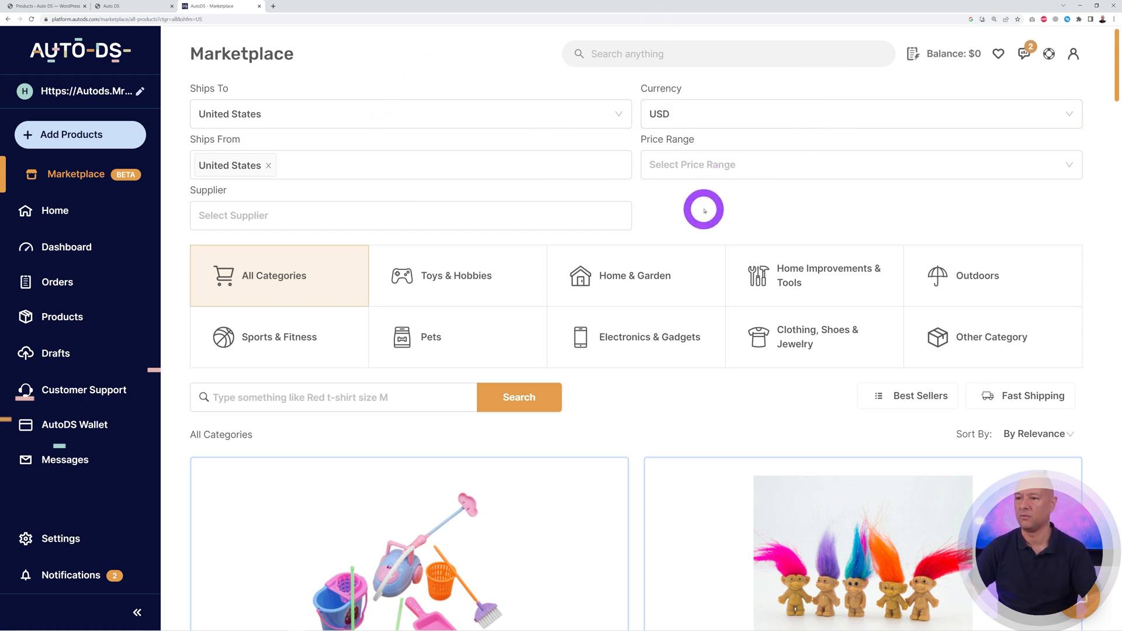
{"action": "left_click", "coordinate": [333, 224]}
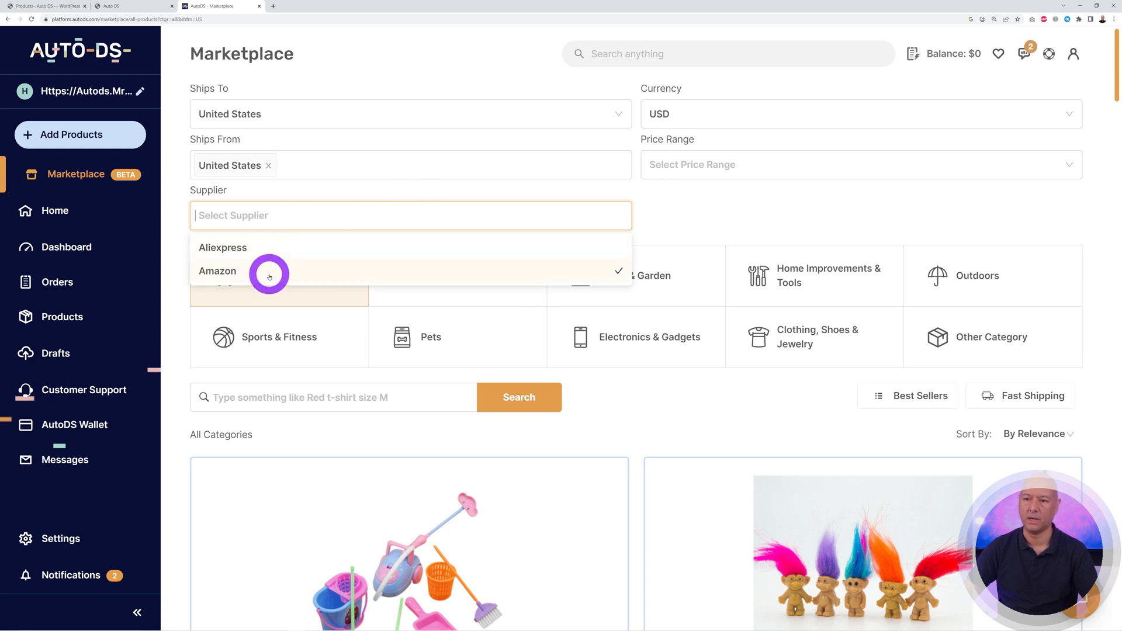
{"action": "left_click", "coordinate": [725, 217]}
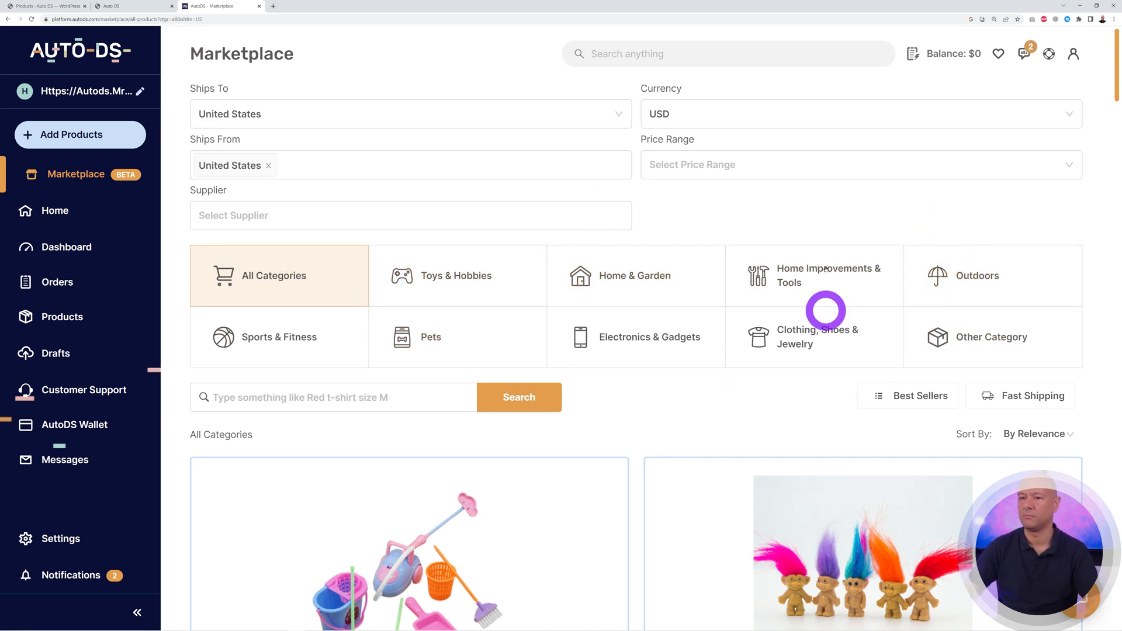
Check the accessories on the bicycle store's site and search the AutoDS Marketplace's Sports & Fitness category for "bicycle".
{"action": "left_click", "coordinate": [125, 6]}
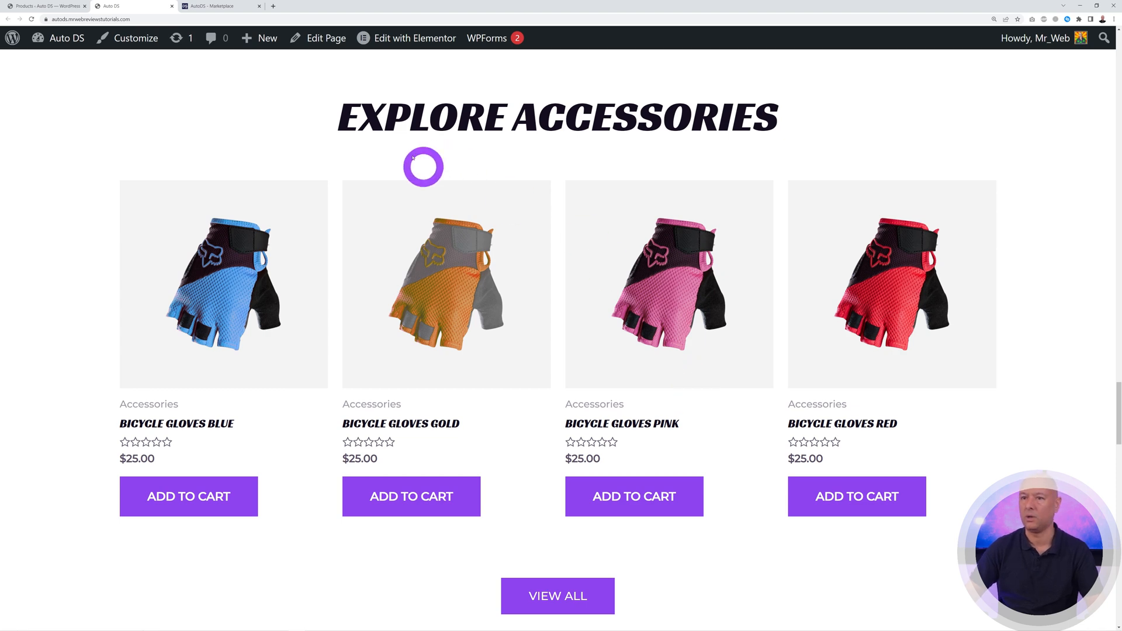
{"action": "left_click", "coordinate": [221, 7]}
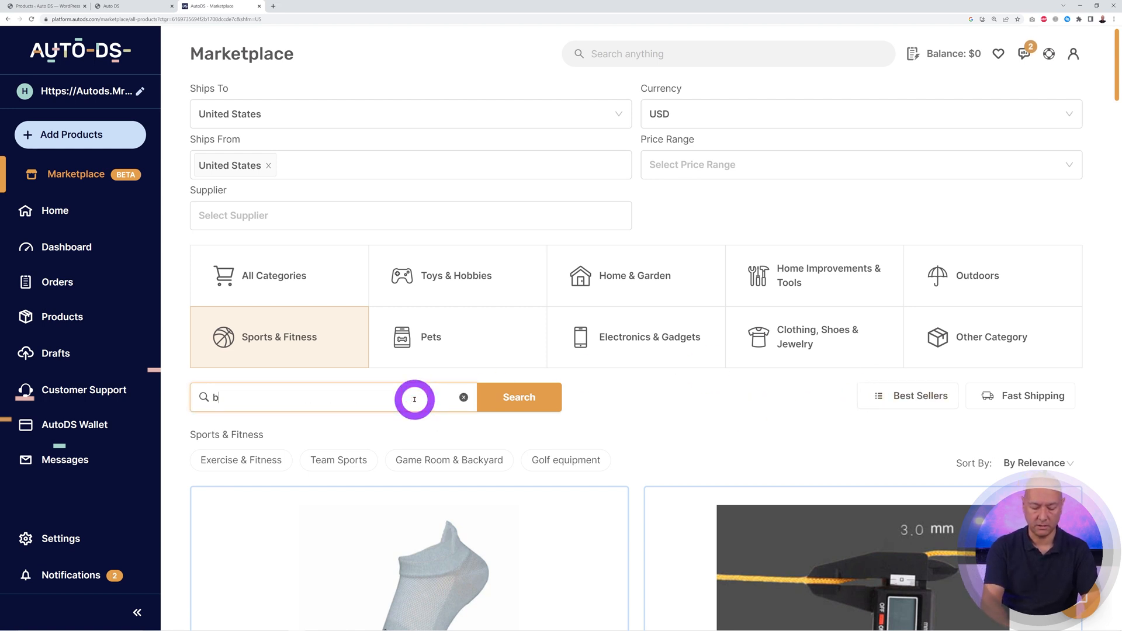
{"action": "left_click", "coordinate": [534, 400]}
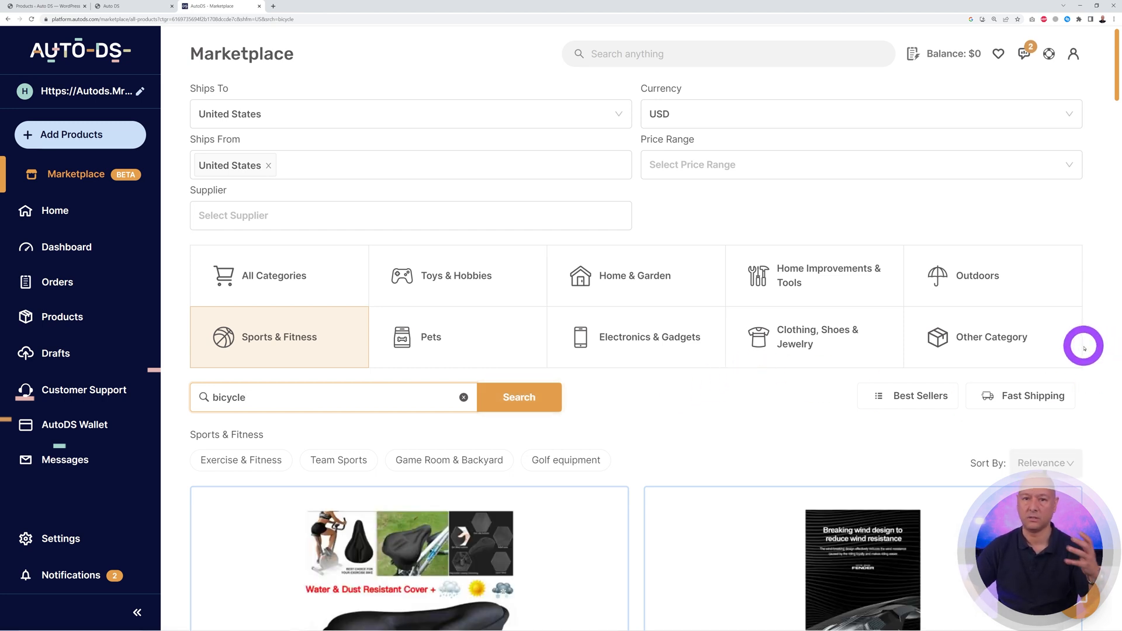
Browse the bicycle search results, examining the products' suppliers, item costs, retail prices and shipping times.
{"action": "scroll", "coordinate": [1084, 349], "scroll_direction": "down", "scroll_amount": 7}
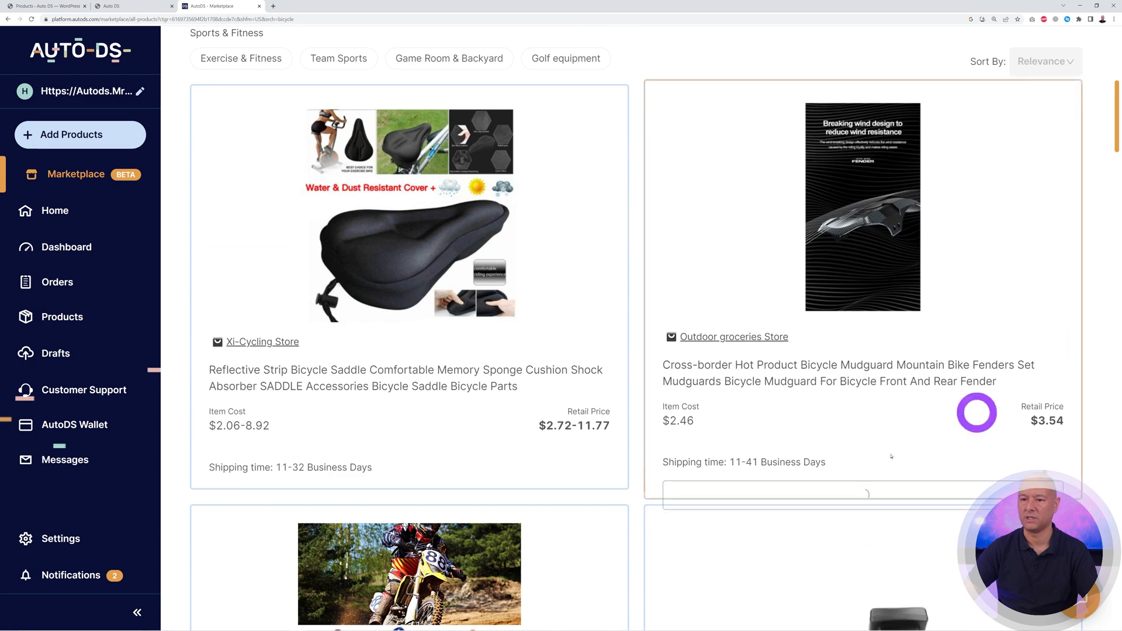
{"action": "scroll", "coordinate": [878, 175], "scroll_direction": "down", "scroll_amount": 2}
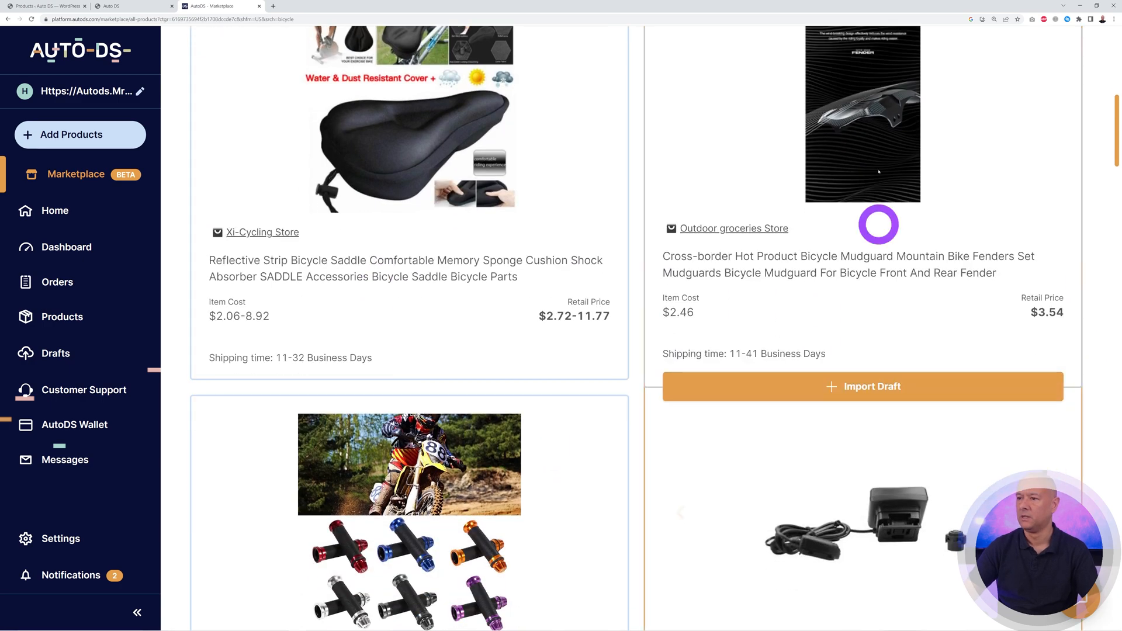
{"action": "scroll", "coordinate": [878, 172], "scroll_direction": "down", "scroll_amount": 12}
{"action": "scroll", "coordinate": [883, 434], "scroll_direction": "down", "scroll_amount": 8}
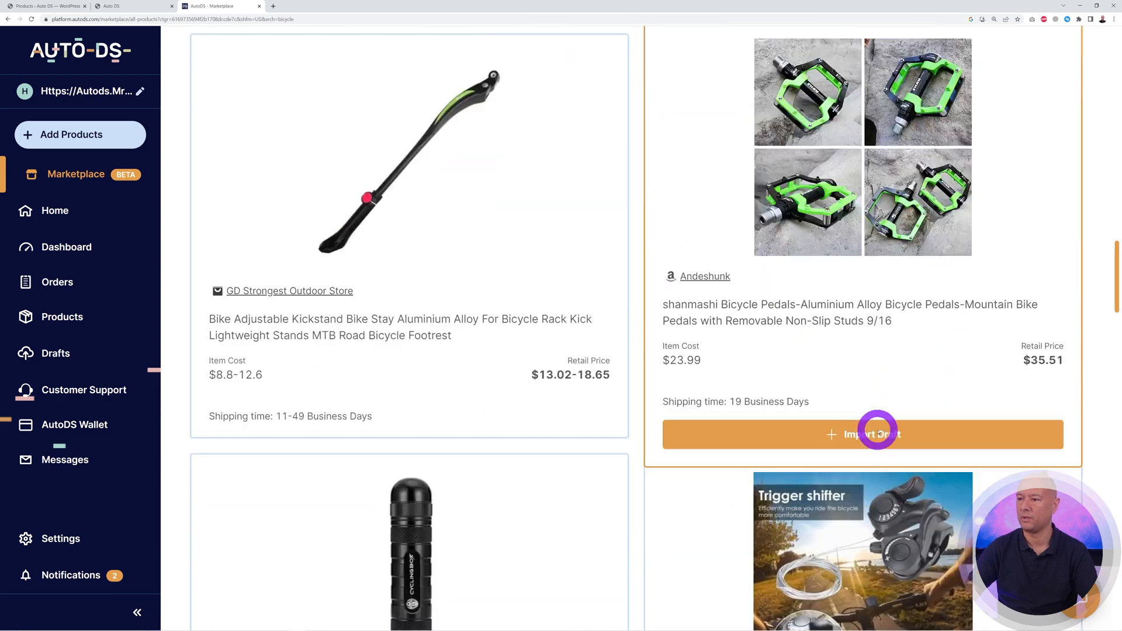
{"action": "scroll", "coordinate": [878, 433], "scroll_direction": "down", "scroll_amount": 10}
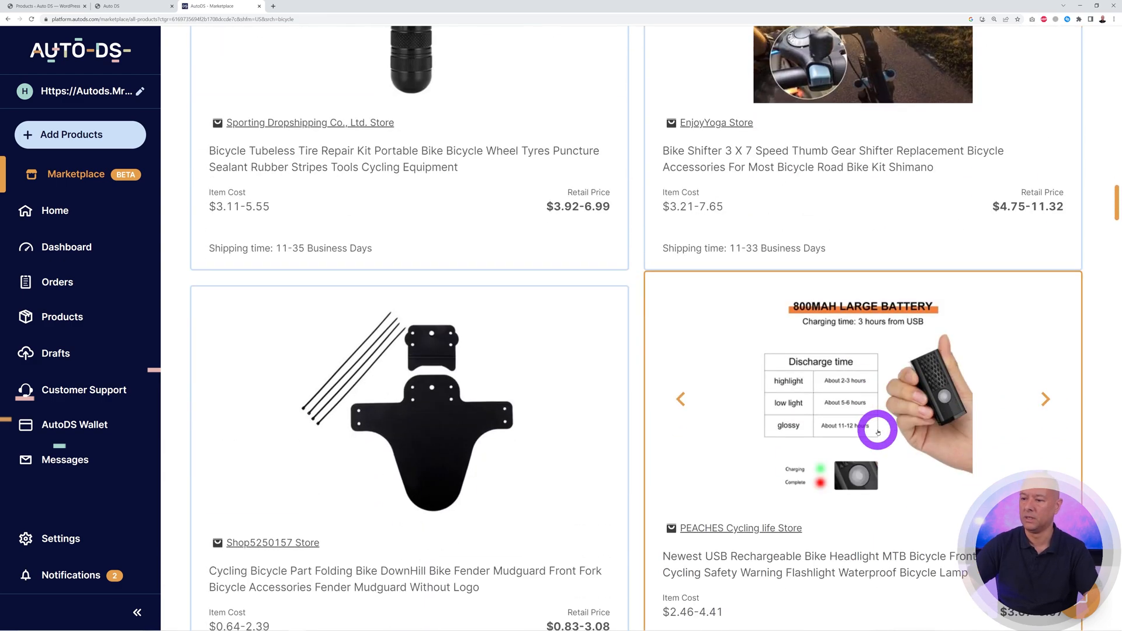
{"action": "scroll", "coordinate": [877, 430], "scroll_direction": "down", "scroll_amount": 7}
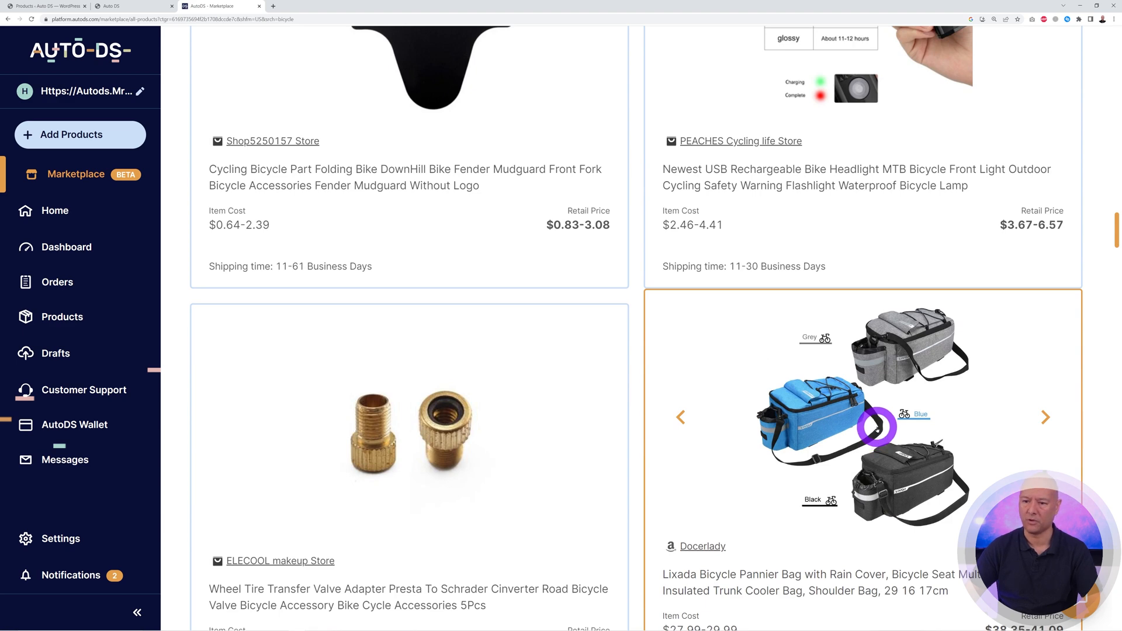
{"action": "scroll", "coordinate": [876, 427], "scroll_direction": "down", "scroll_amount": 10}
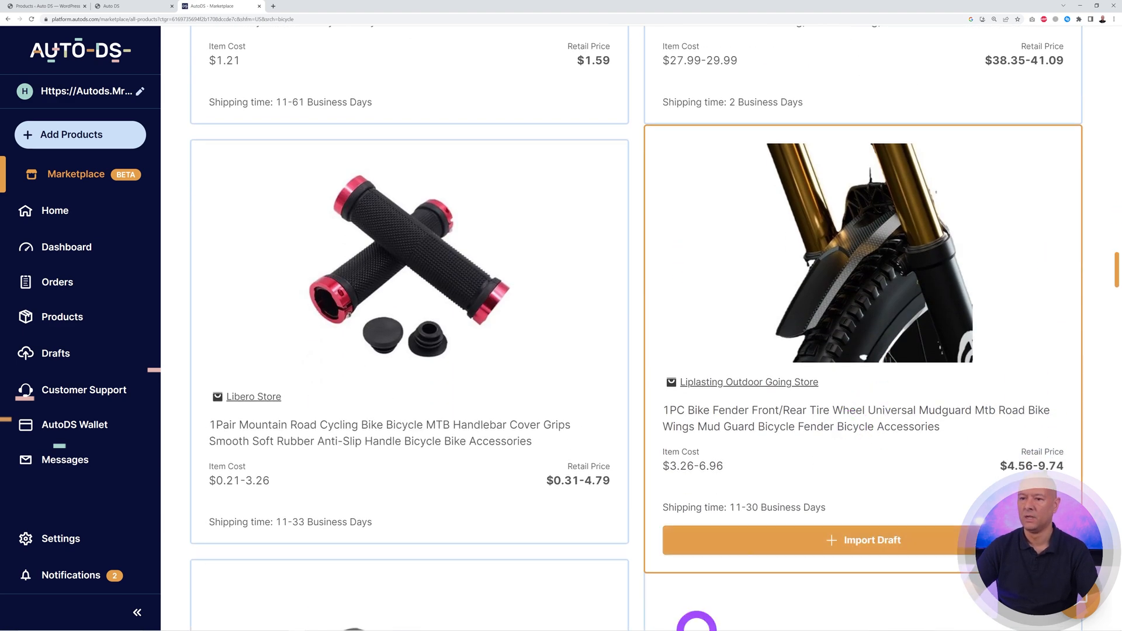
{"action": "scroll", "coordinate": [821, 485], "scroll_direction": "down", "scroll_amount": 3}
{"action": "scroll", "coordinate": [821, 485], "scroll_direction": "down", "scroll_amount": 13}
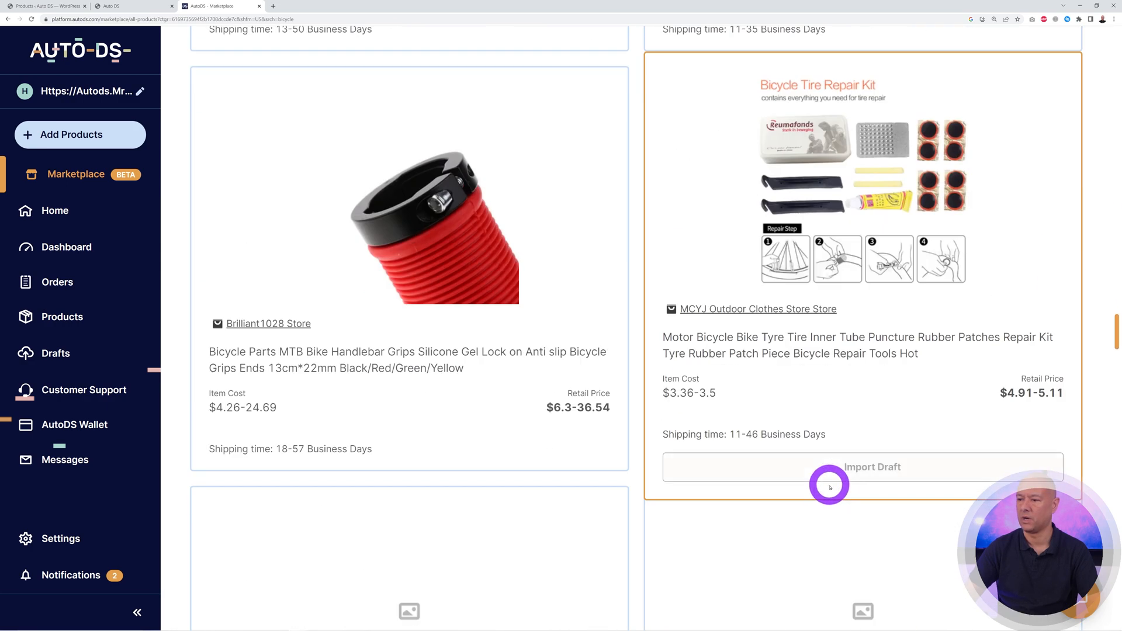
{"action": "scroll", "coordinate": [830, 487], "scroll_direction": "up", "scroll_amount": 20}
{"action": "scroll", "coordinate": [826, 459], "scroll_direction": "up", "scroll_amount": 20}
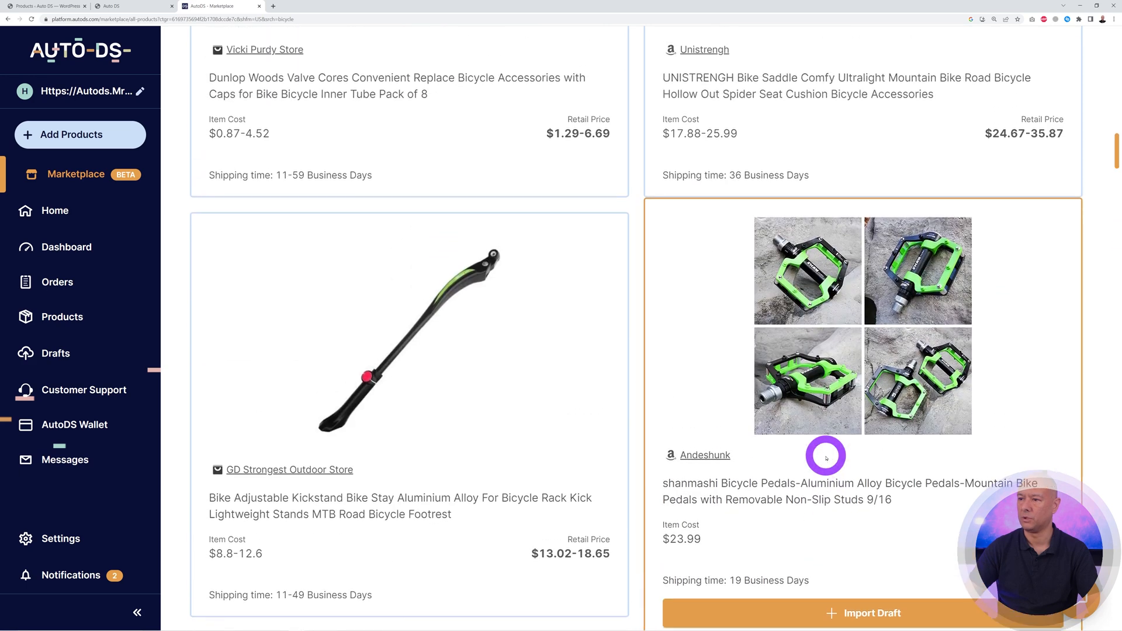
Examine the supplier, item cost, retail price and shipping time of the shanmashi aluminium alloy bicycle pedals.
{"action": "scroll", "coordinate": [924, 488], "scroll_direction": "down", "scroll_amount": 2}
{"action": "scroll", "coordinate": [929, 476], "scroll_direction": "up", "scroll_amount": 2}
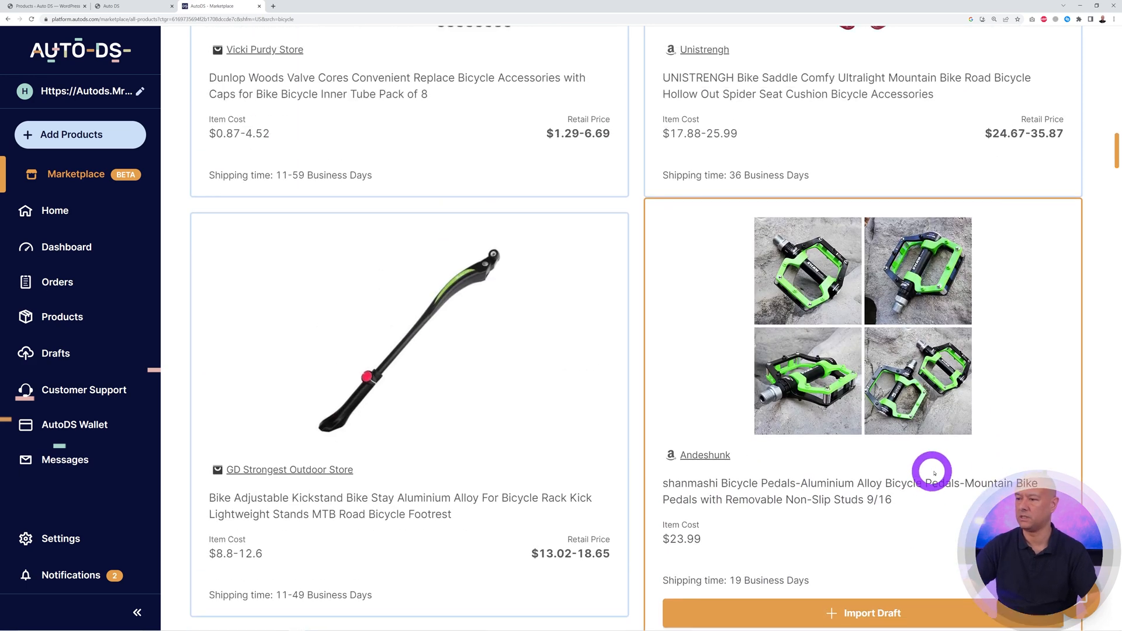
{"action": "scroll", "coordinate": [929, 476], "scroll_direction": "down", "scroll_amount": 1}
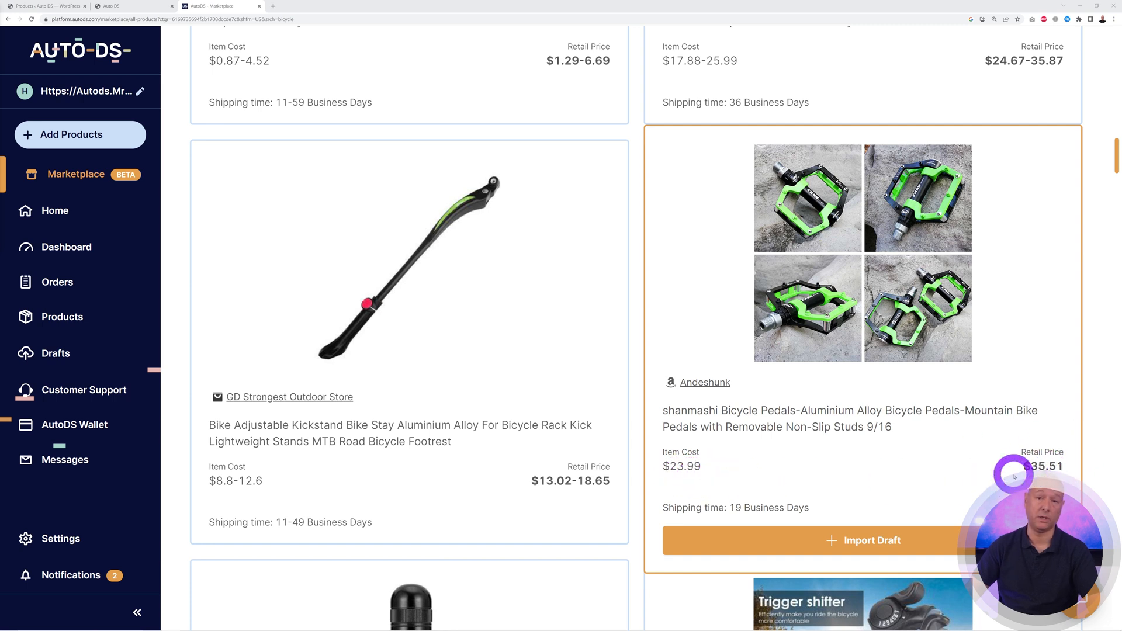
{"action": "scroll", "coordinate": [871, 489], "scroll_direction": "down", "scroll_amount": 1}
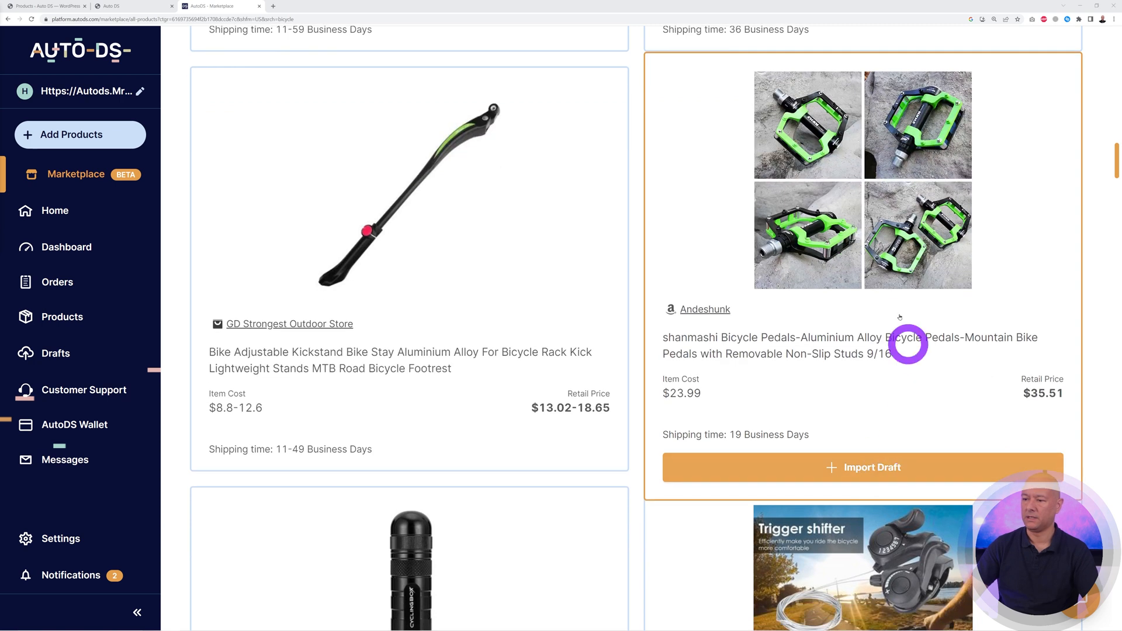
{"action": "left_click", "coordinate": [741, 466]}
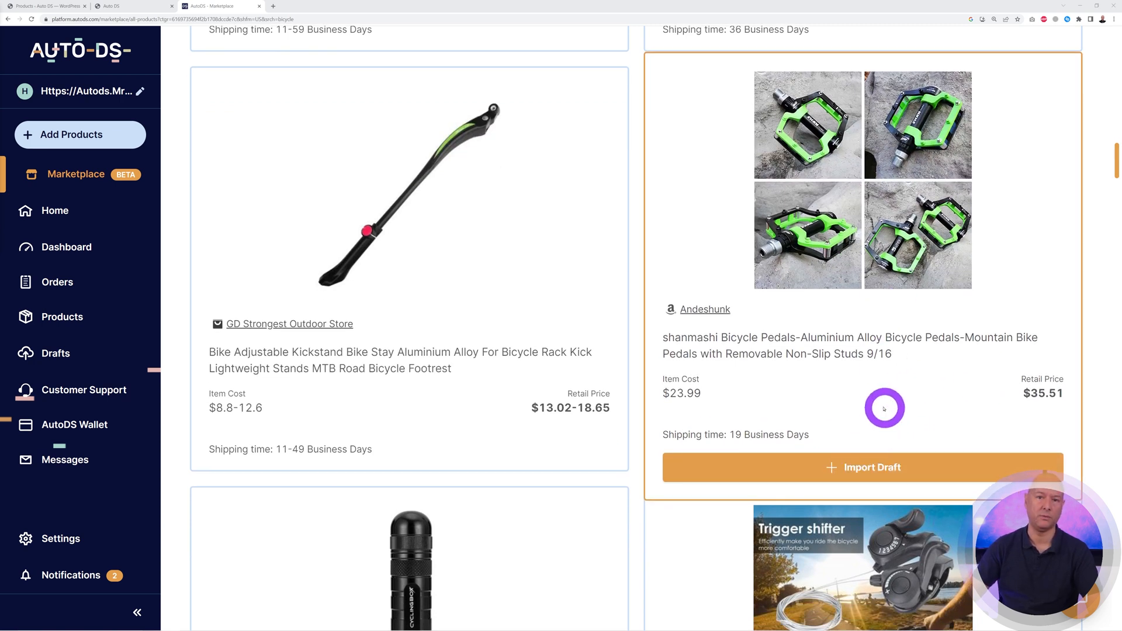
Import the VGEBY1 Handlebar Grips from meeqii as a draft and open the drafts list.
{"action": "scroll", "coordinate": [915, 404], "scroll_direction": "up", "scroll_amount": 6}
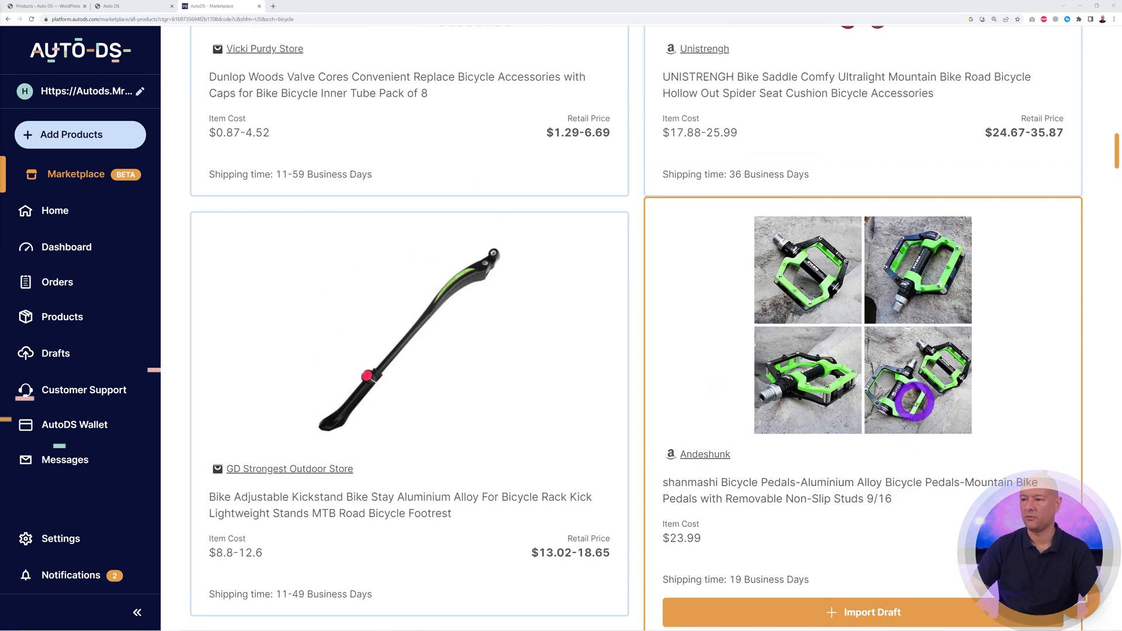
{"action": "scroll", "coordinate": [915, 404], "scroll_direction": "up", "scroll_amount": 5}
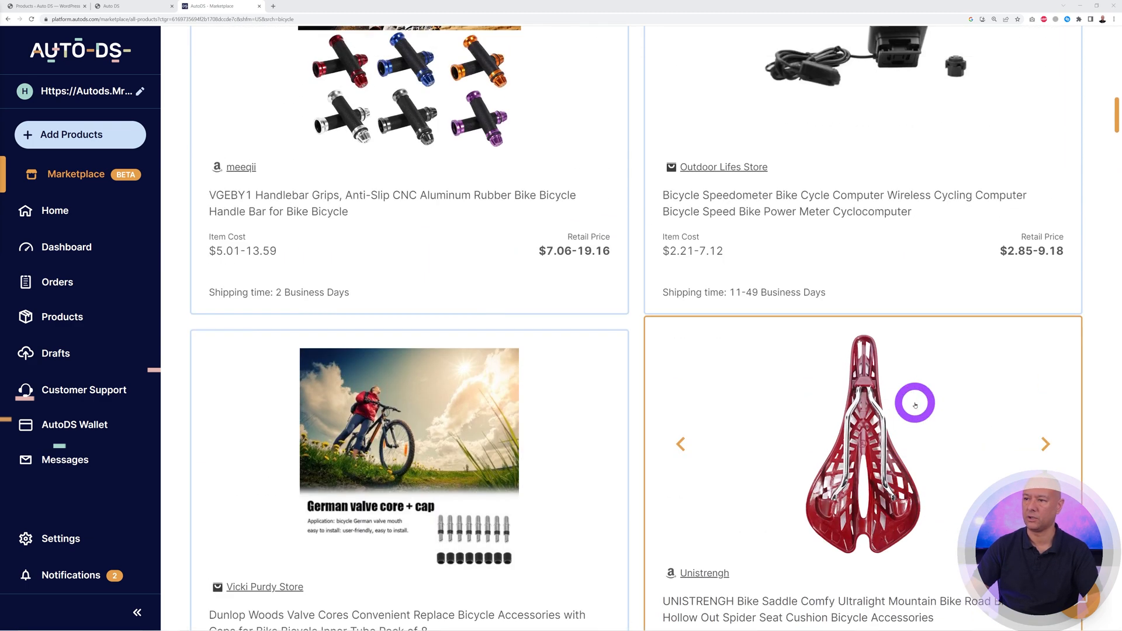
{"action": "mouse_move", "coordinate": [298, 431]}
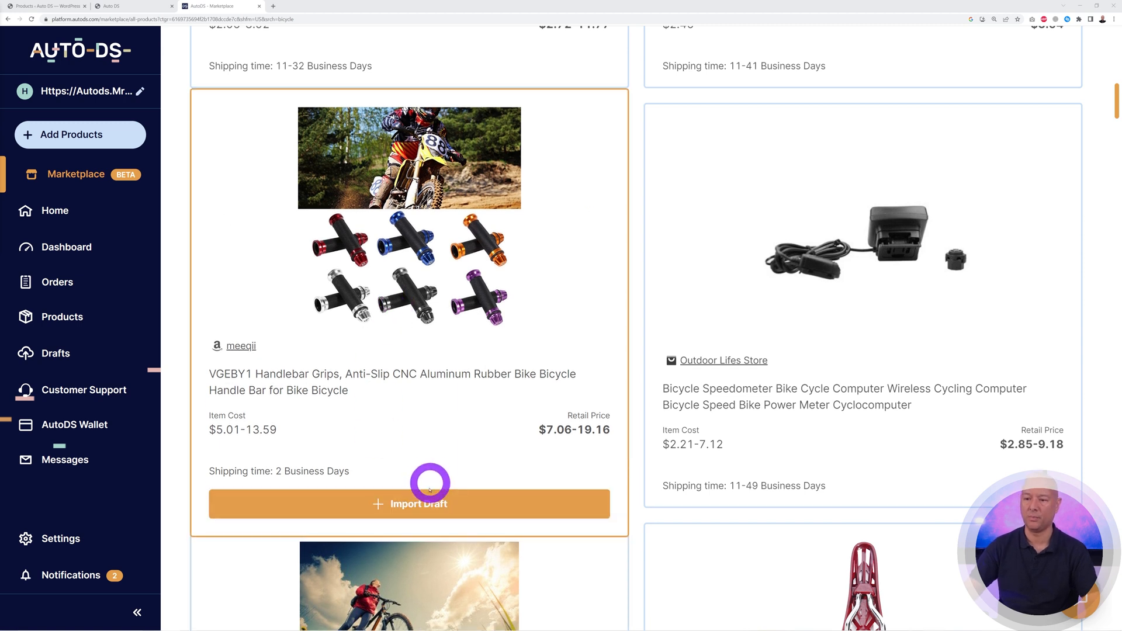
{"action": "left_click", "coordinate": [426, 506]}
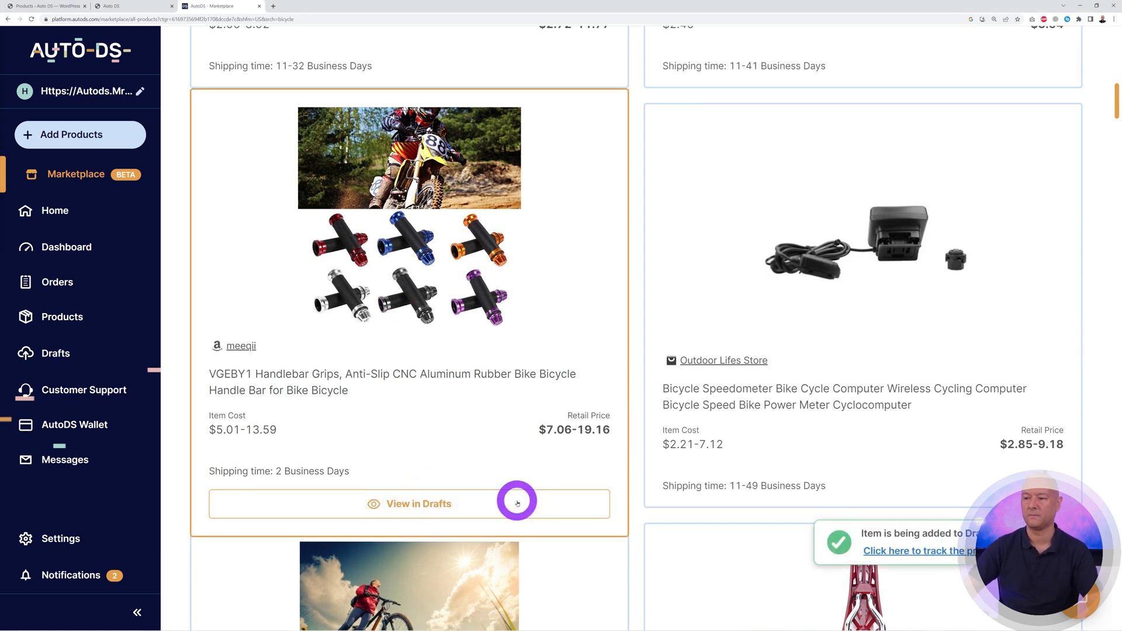
{"action": "left_click", "coordinate": [517, 504]}
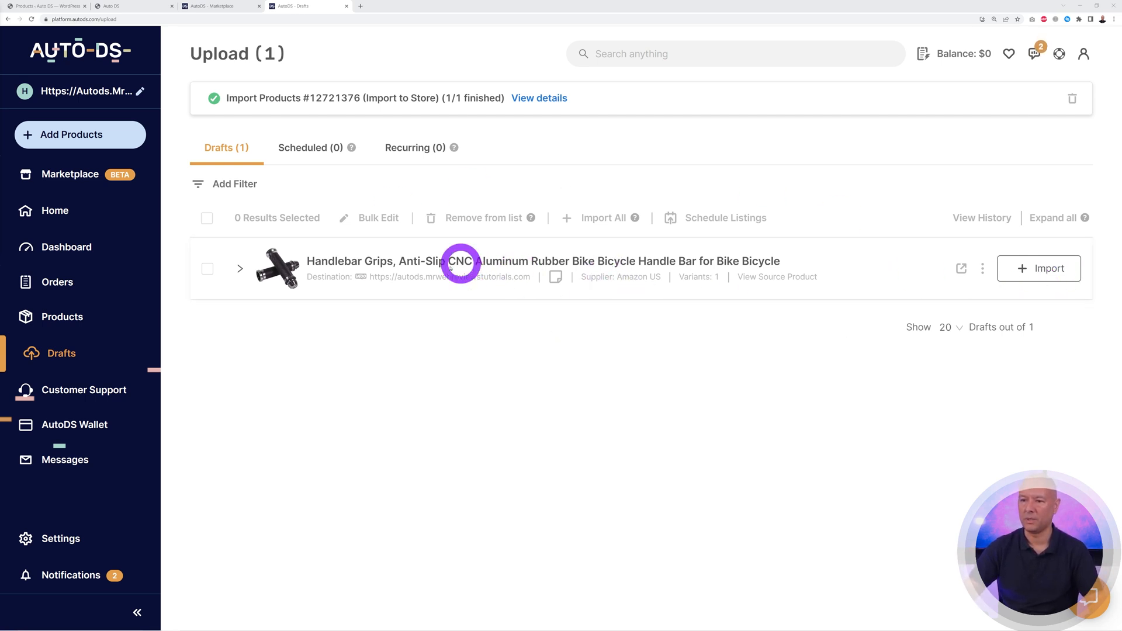
Import the drafted handlebar grips into the store and clear the finished task notices on the products page.
{"action": "left_click", "coordinate": [1050, 270]}
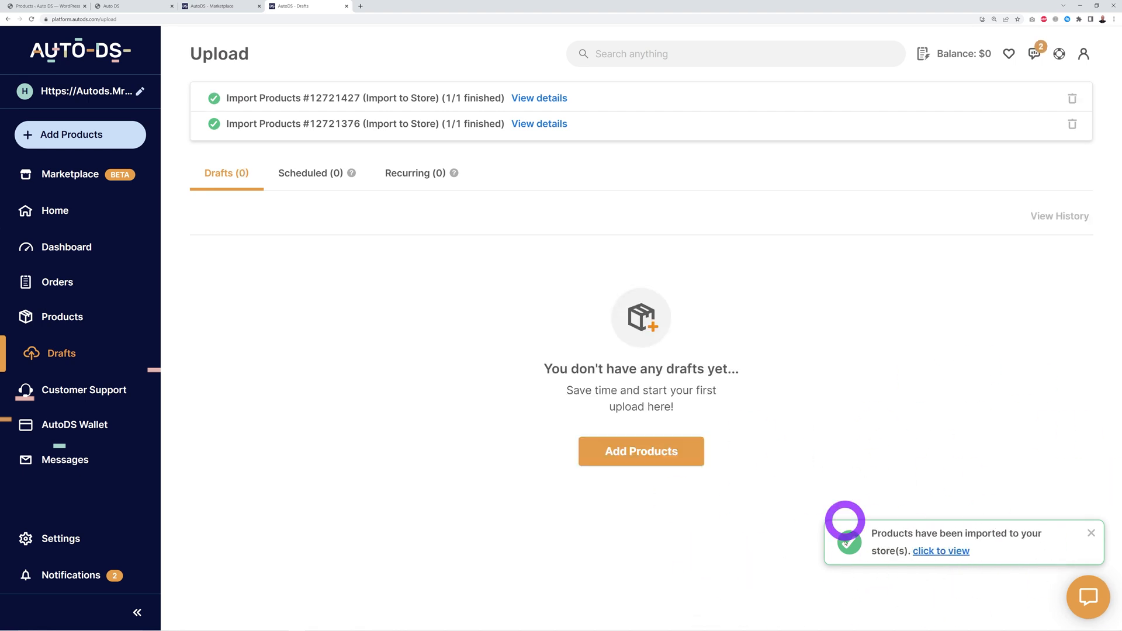
{"action": "left_click", "coordinate": [941, 551]}
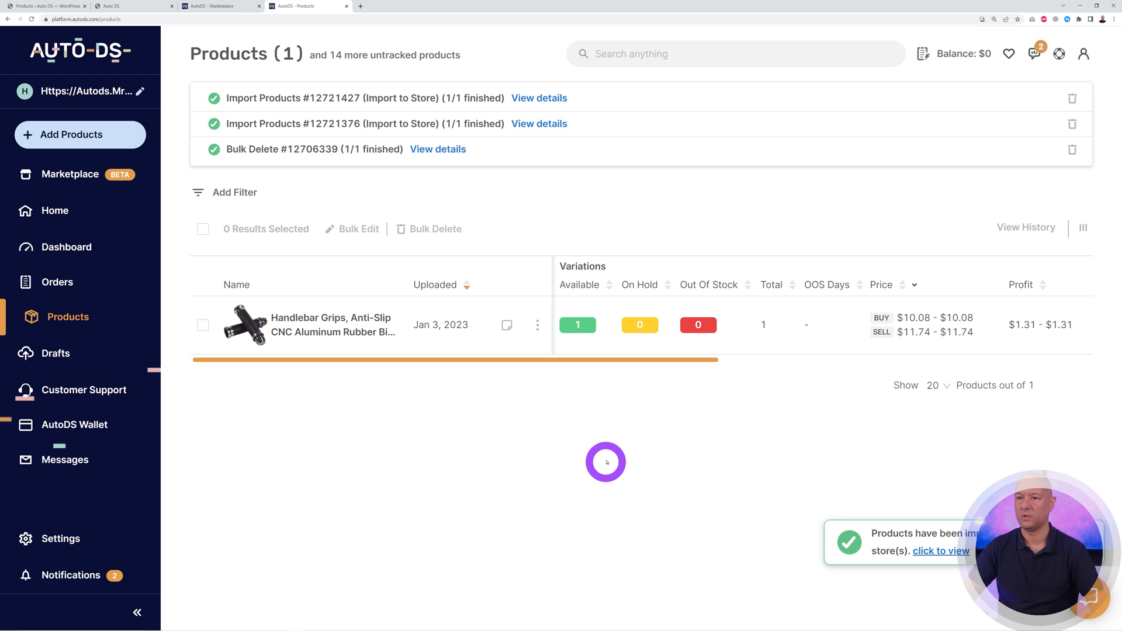
{"action": "left_click", "coordinate": [1072, 100]}
{"action": "left_click", "coordinate": [1072, 100]}
{"action": "left_click", "coordinate": [1072, 101]}
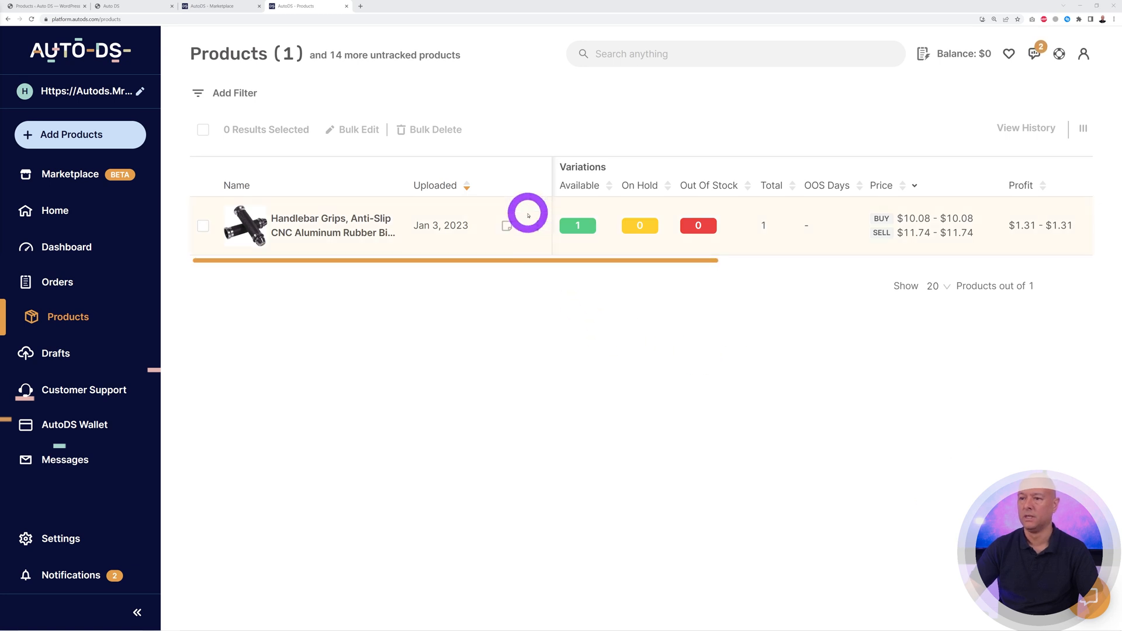
Open the handlebar grips' Titanium variant for editing and review its profit percentage and sell price.
{"action": "left_click", "coordinate": [537, 229]}
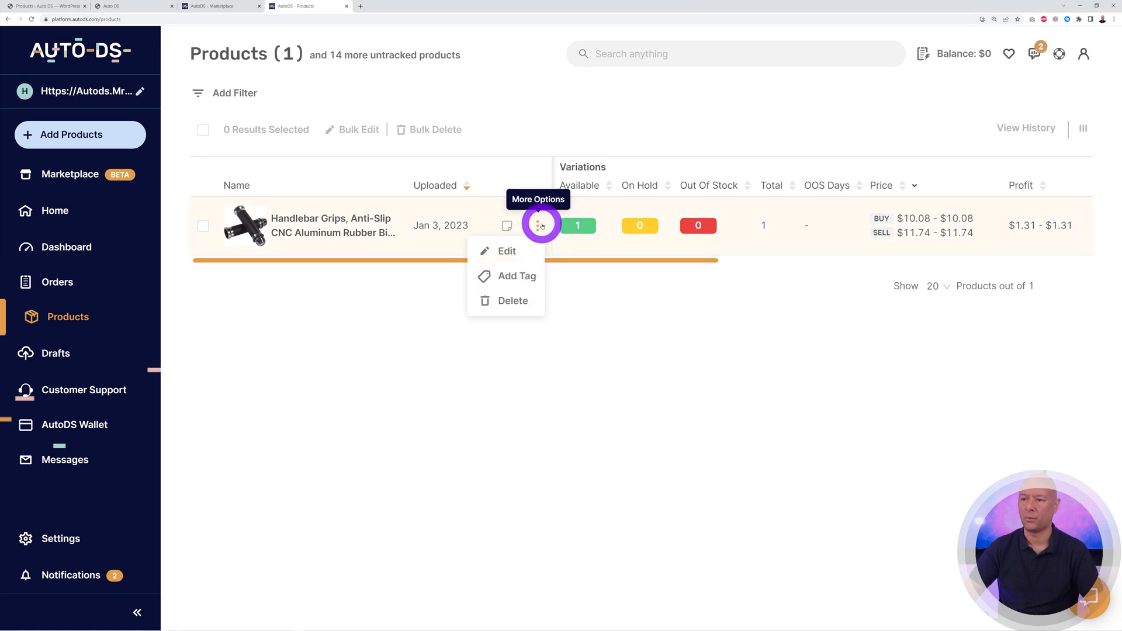
{"action": "left_click", "coordinate": [508, 249]}
{"action": "left_click", "coordinate": [1049, 290]}
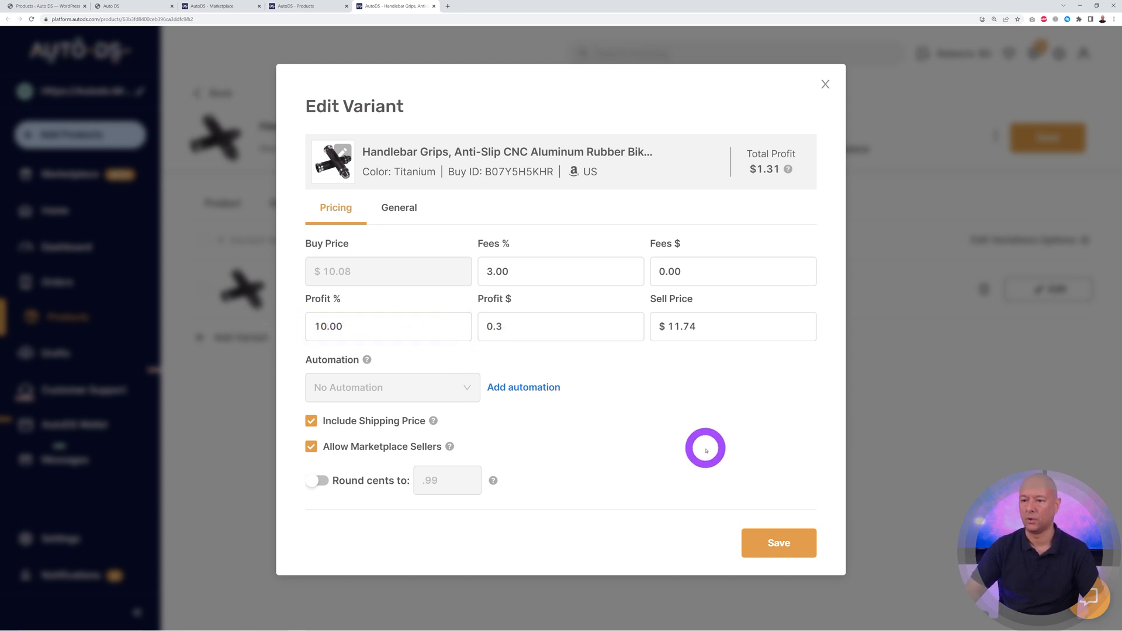
{"action": "left_click_drag", "start_coordinate": [315, 330], "coordinate": [381, 331]}
{"action": "left_click", "coordinate": [697, 424]}
{"action": "left_click_drag", "start_coordinate": [670, 327], "coordinate": [721, 365]}
{"action": "left_click", "coordinate": [709, 396]}
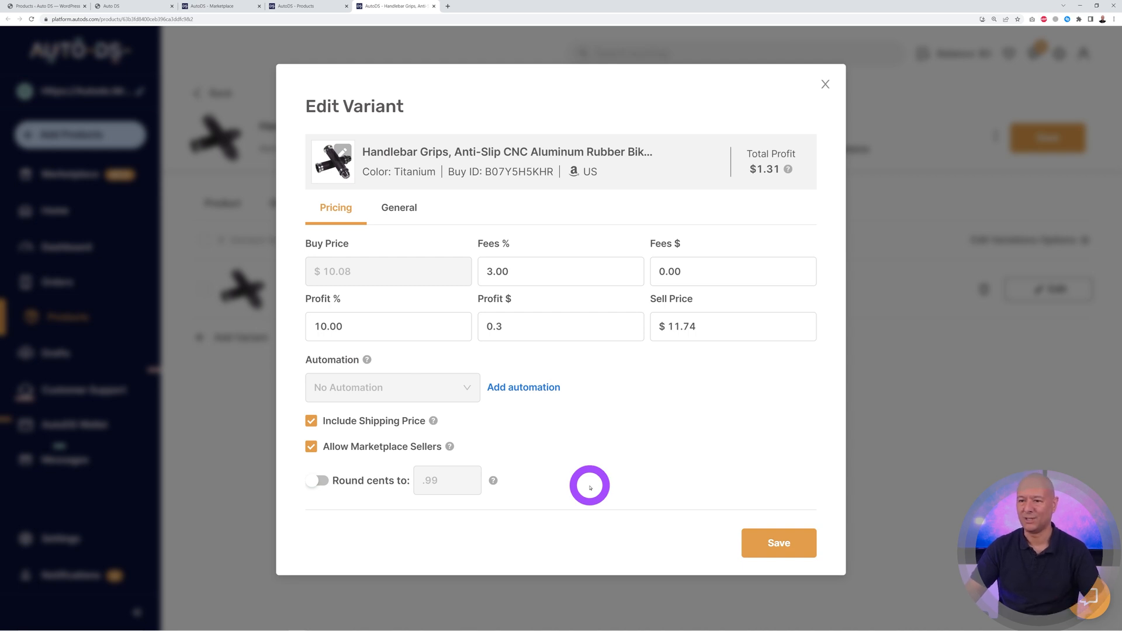
Set the variant's profit to 50% and turn on rounding of cents to .99.
{"action": "left_click_drag", "start_coordinate": [311, 323], "coordinate": [403, 328]}
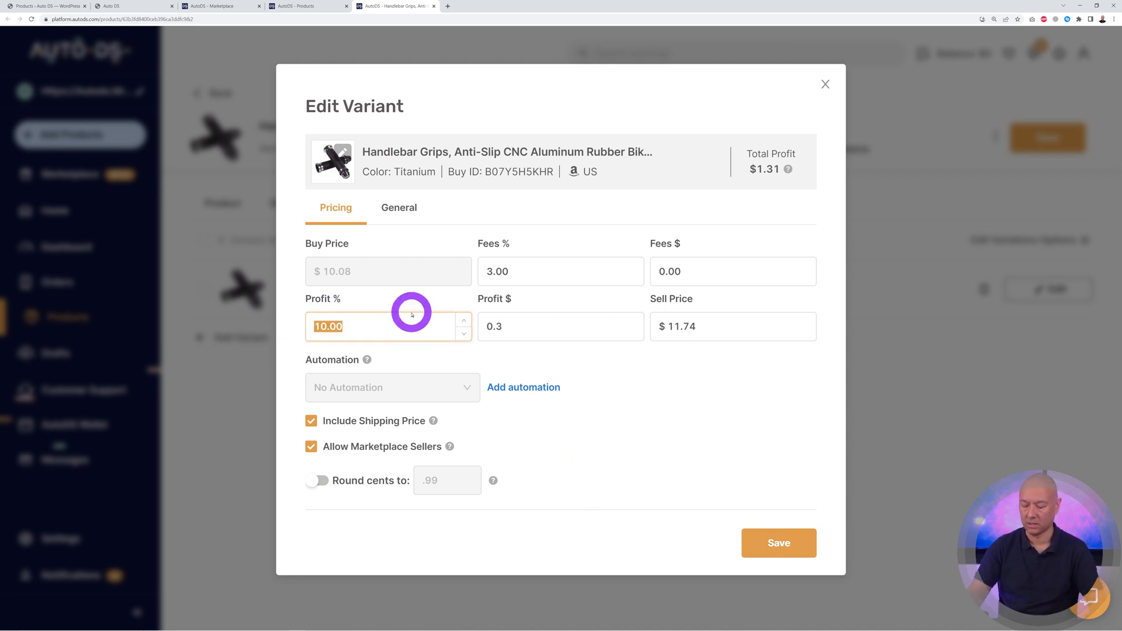
{"action": "left_click", "coordinate": [637, 398]}
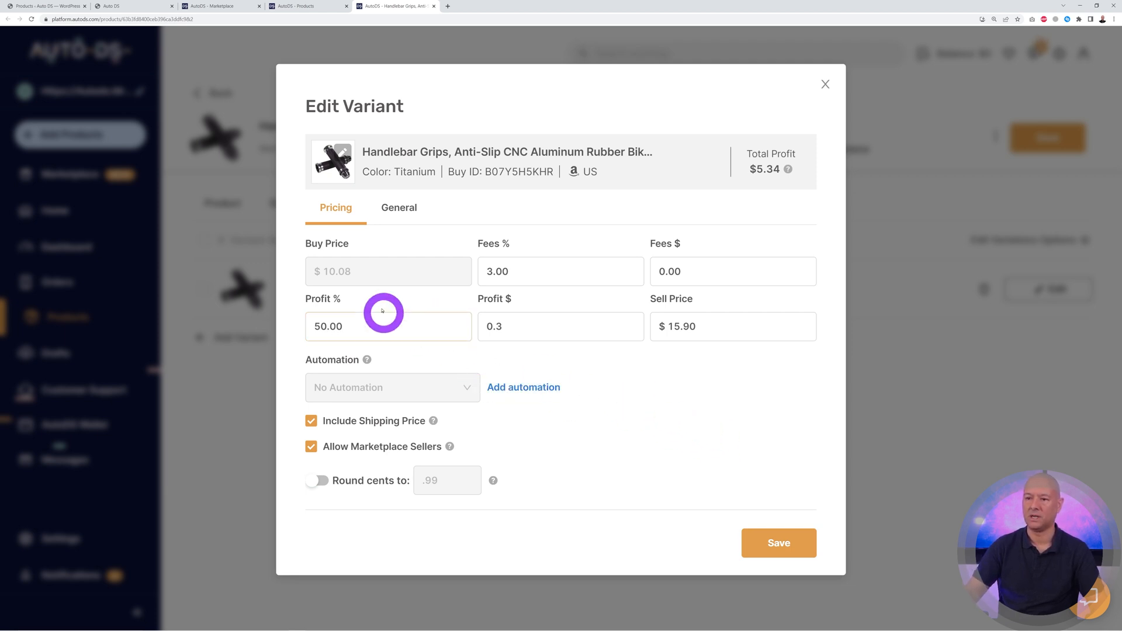
{"action": "left_click", "coordinate": [698, 340]}
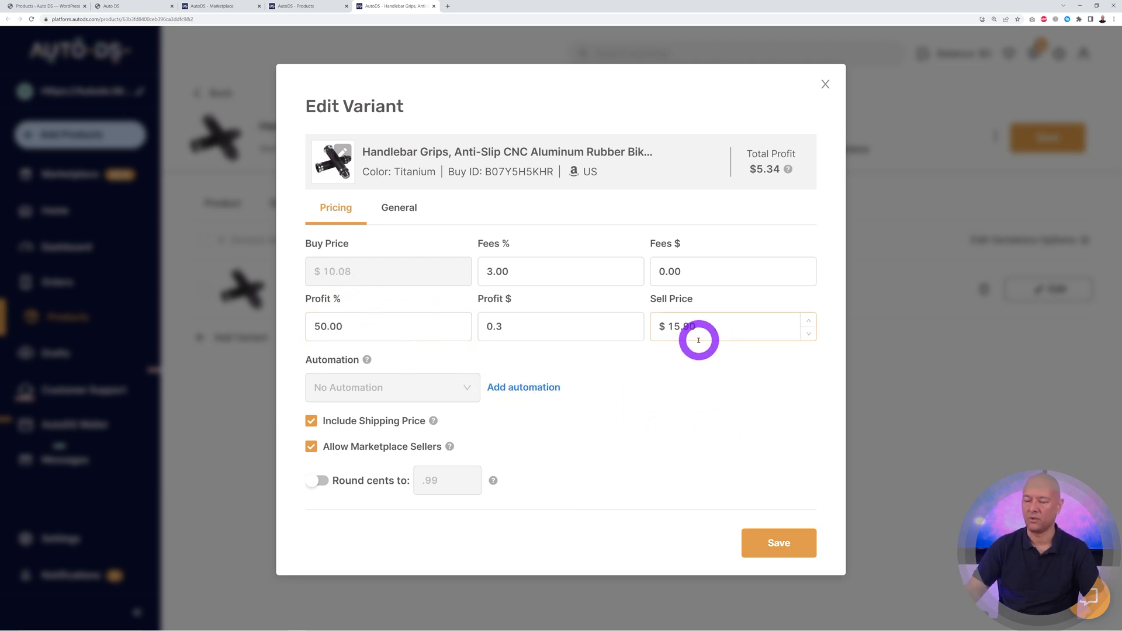
{"action": "left_click", "coordinate": [319, 480]}
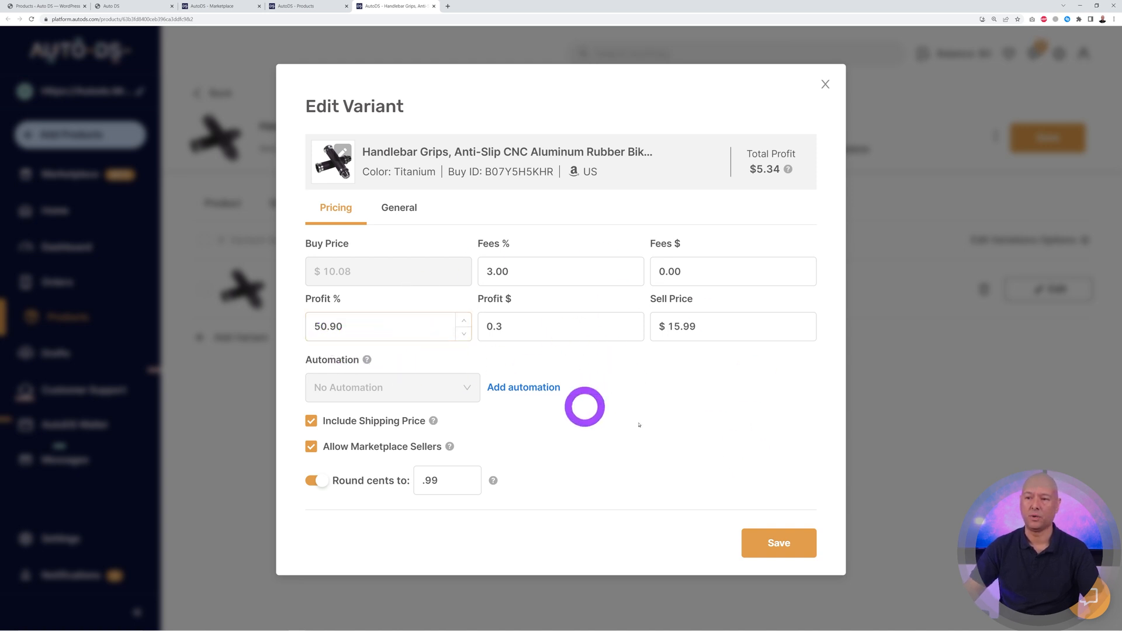
Set the variant's sell price to $19.99.
{"action": "left_click", "coordinate": [672, 328]}
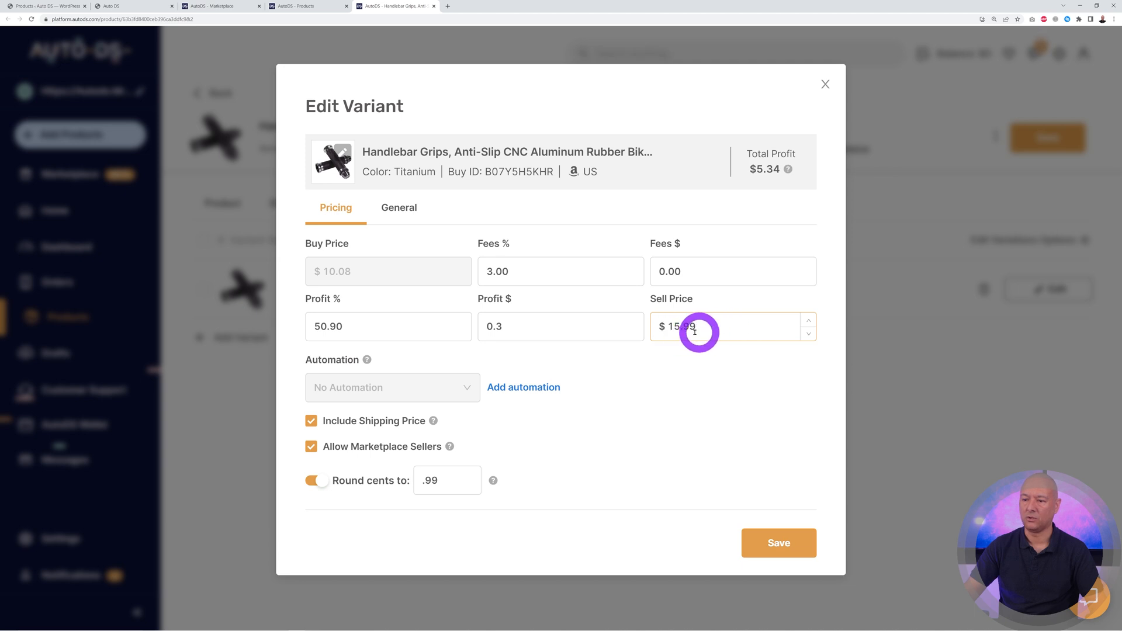
{"action": "left_click", "coordinate": [678, 328]}
{"action": "key", "text": "BackSpace"}
{"action": "type", "text": "9"}
{"action": "left_click", "coordinate": [696, 454]}
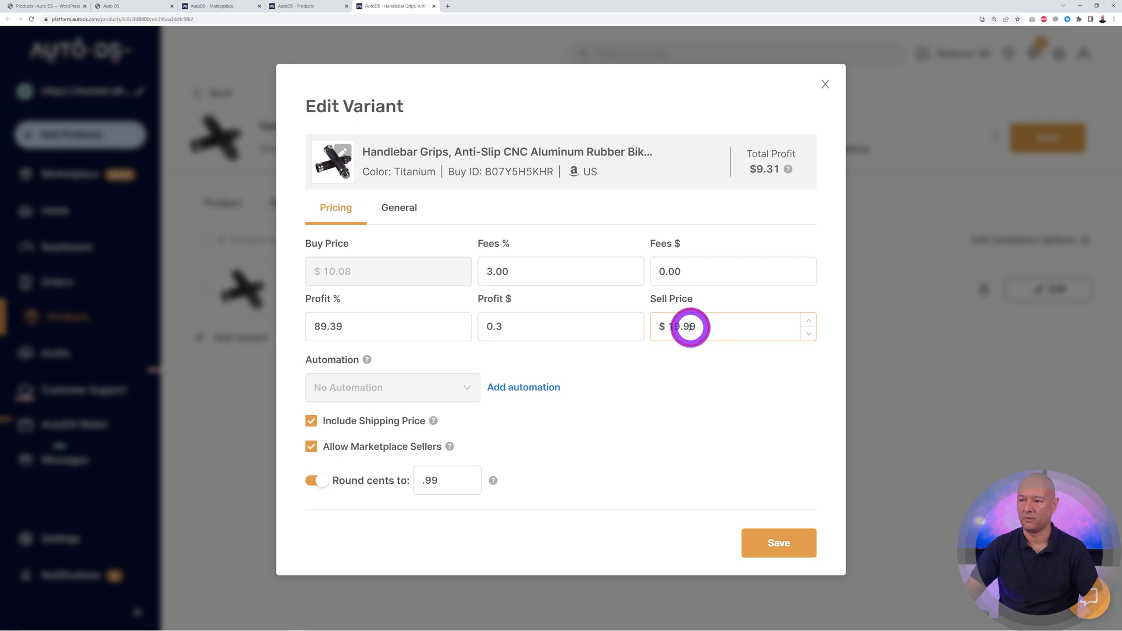
Try entering different cents in the variant's sell price to test the .99 rounding.
{"action": "left_click_drag", "start_coordinate": [689, 326], "coordinate": [716, 326]}
{"action": "type", "text": "2"}
{"action": "left_click", "coordinate": [760, 421]}
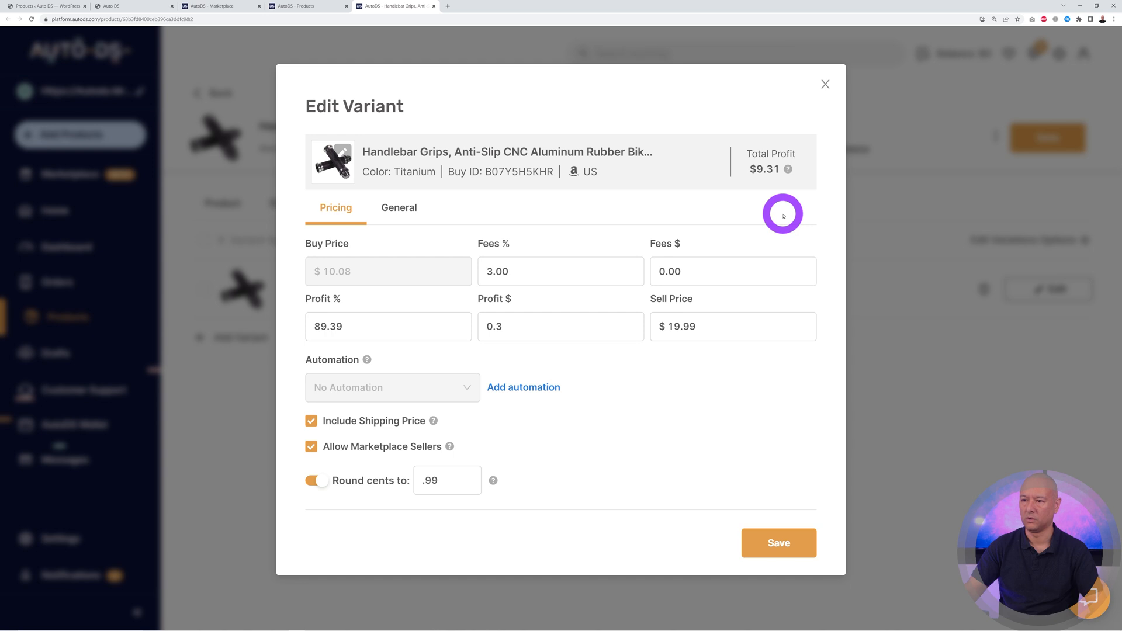
Save the variant's pricing and switch to the WooCommerce product list in WordPress.
{"action": "left_click", "coordinate": [790, 547]}
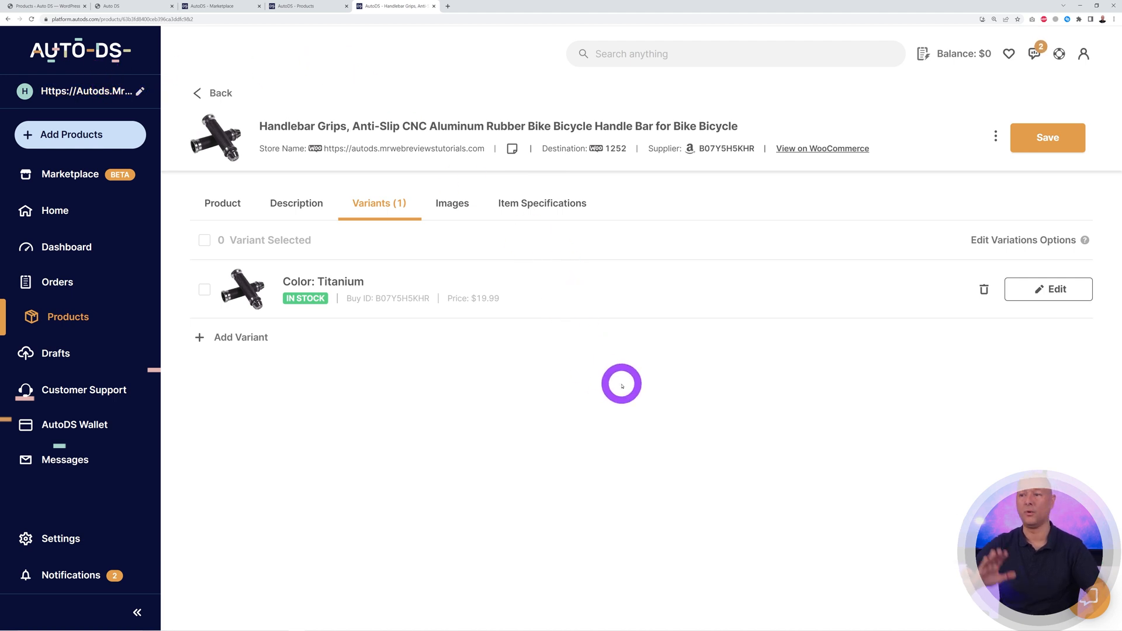
{"action": "left_click", "coordinate": [38, 6]}
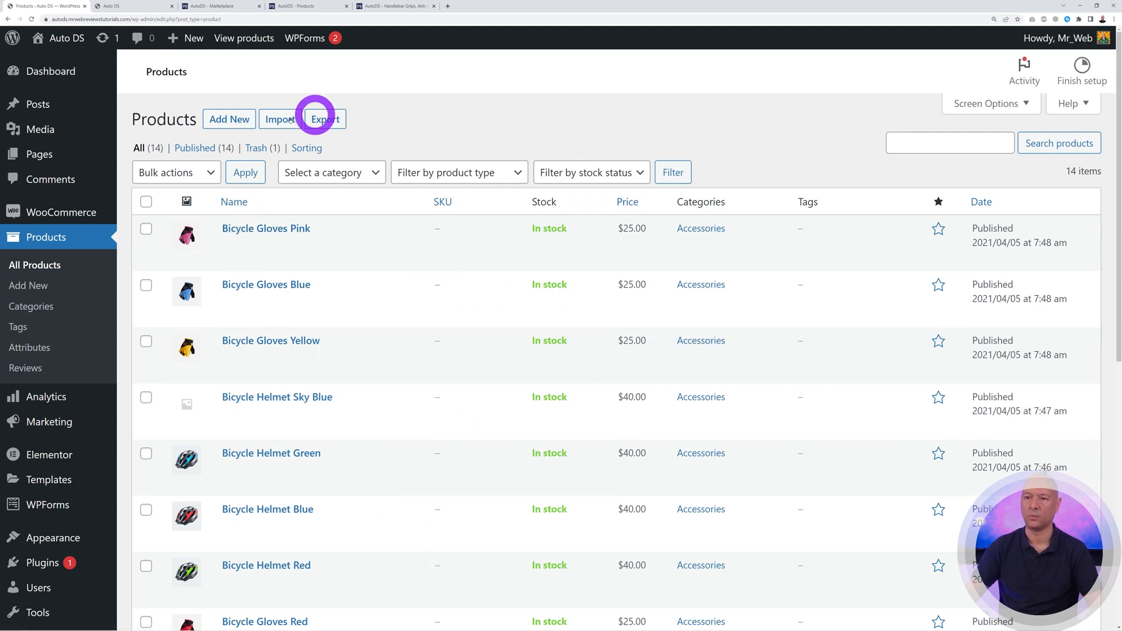
Refresh the WooCommerce product list and view the handlebar grips' description in AutoDS.
{"action": "left_click", "coordinate": [31, 19]}
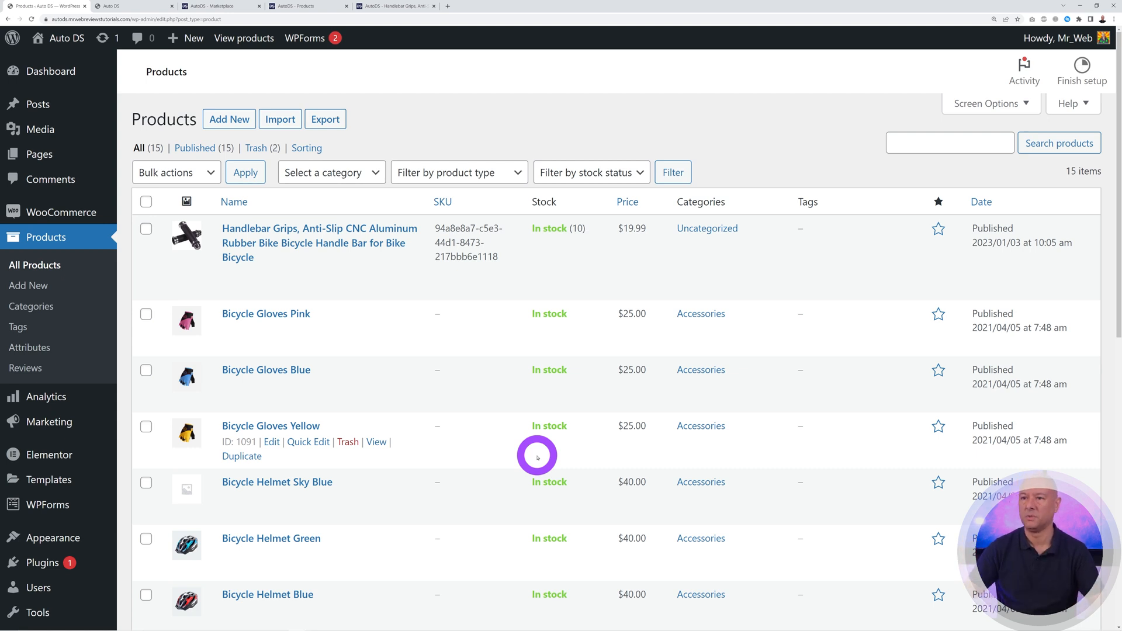
{"action": "left_click", "coordinate": [377, 7]}
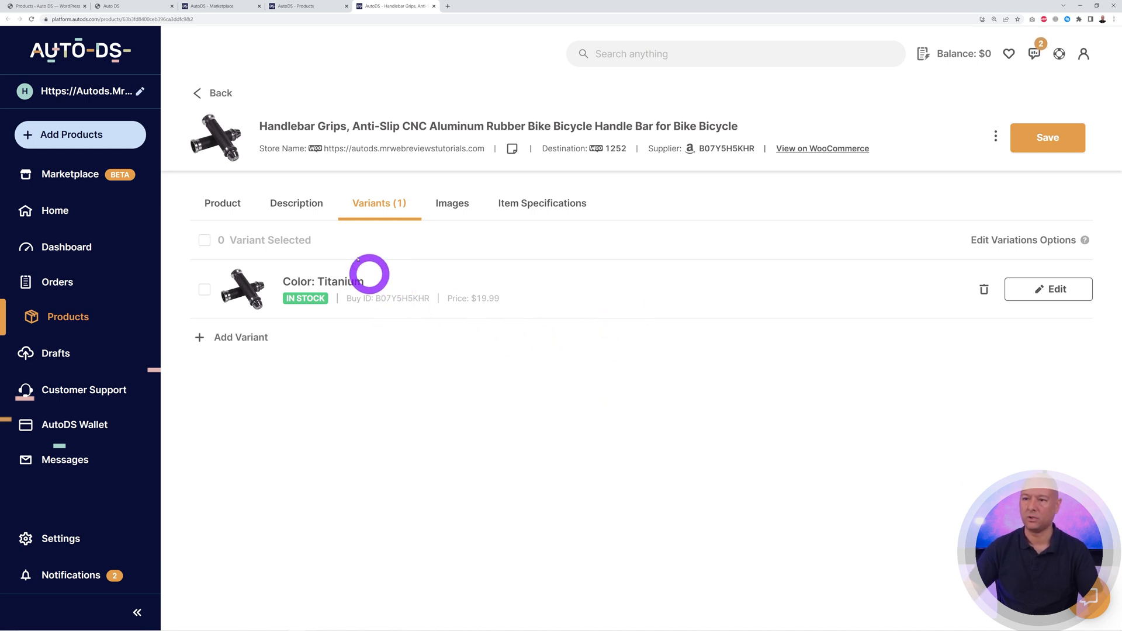
{"action": "left_click", "coordinate": [297, 204]}
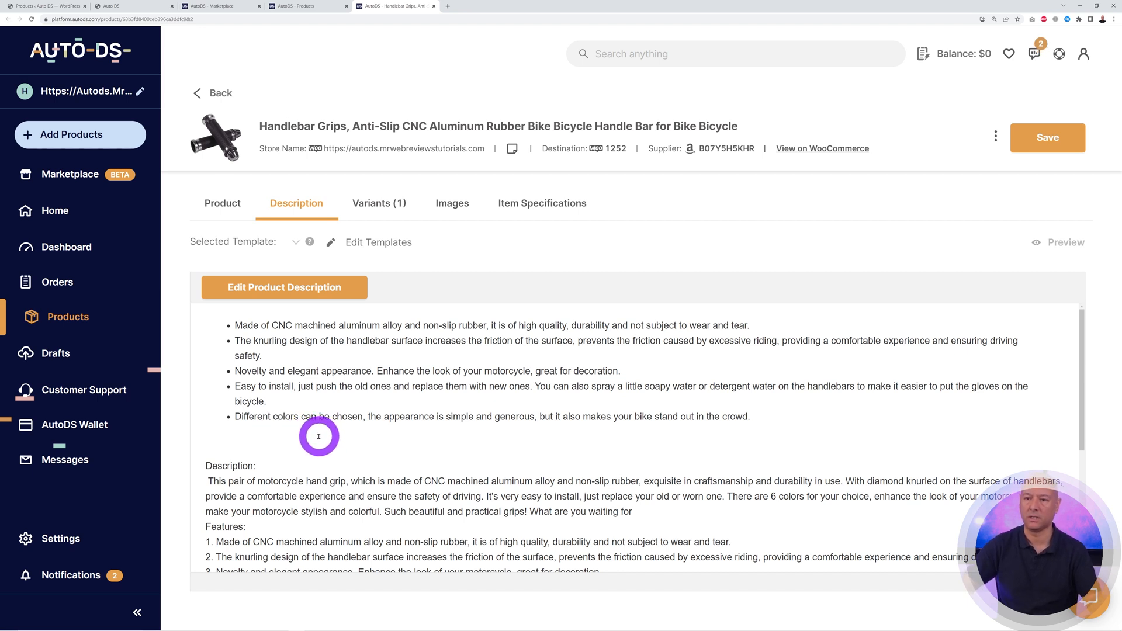
Set the handlebar grips' shipping method to Fastest With Tracking in the AutoDS product details.
{"action": "left_click", "coordinate": [220, 208]}
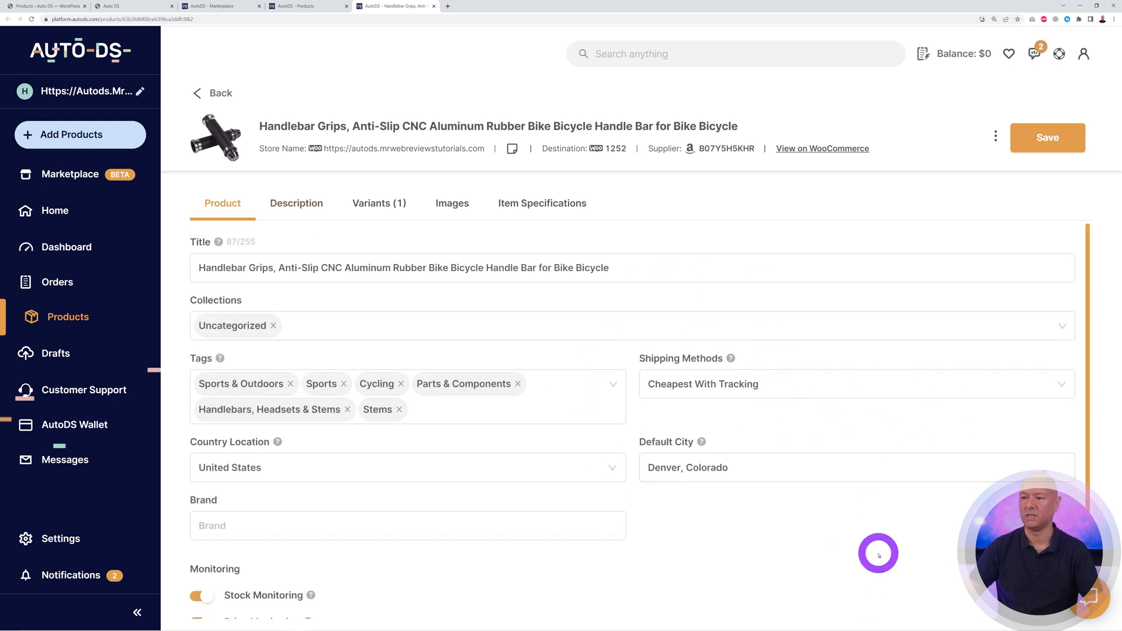
{"action": "left_click", "coordinate": [1063, 387]}
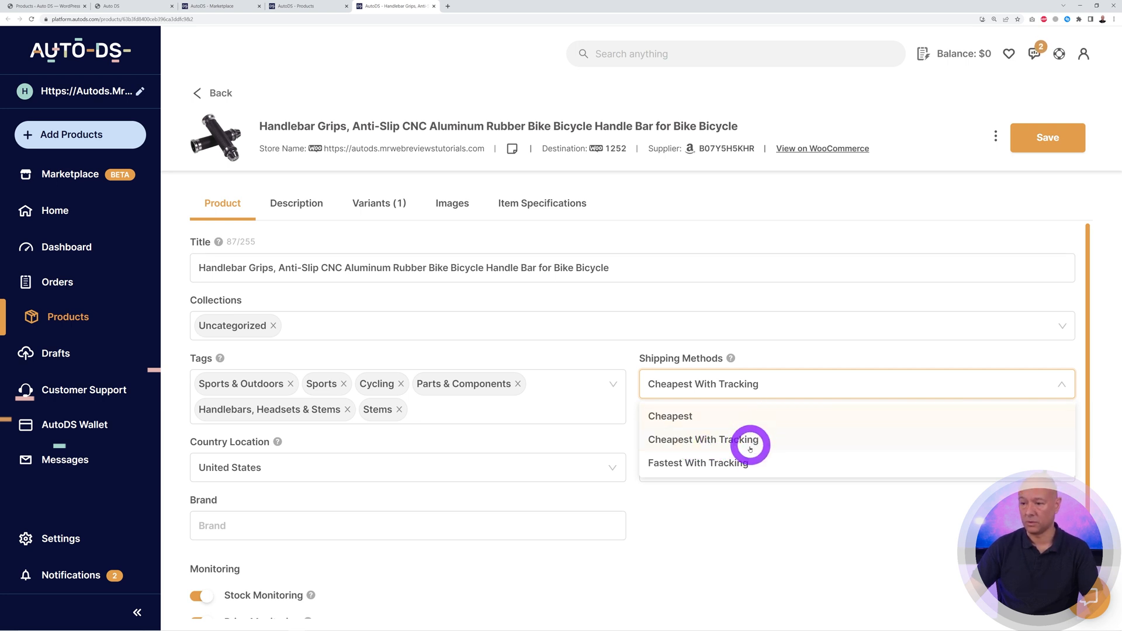
{"action": "left_click", "coordinate": [729, 463]}
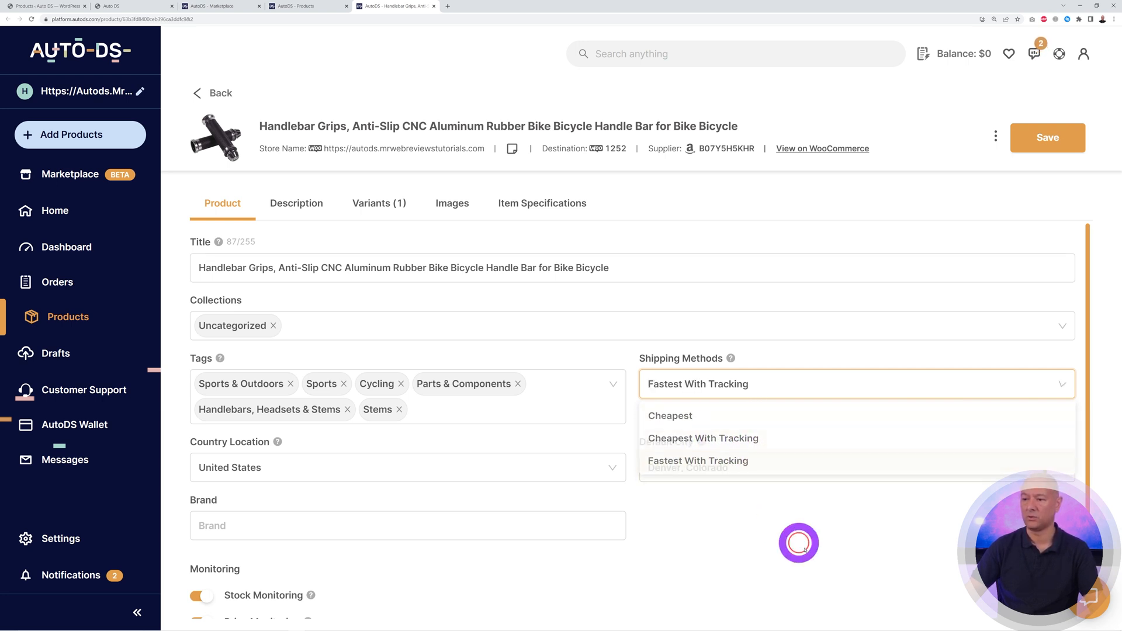
{"action": "left_click", "coordinate": [764, 384]}
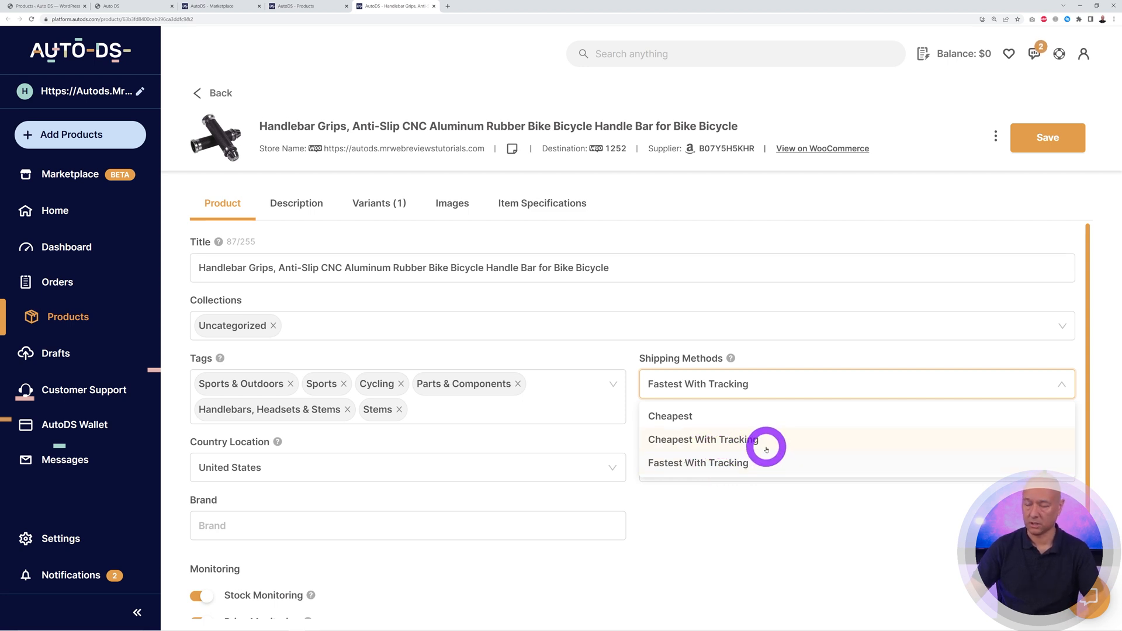
{"action": "left_click", "coordinate": [746, 462]}
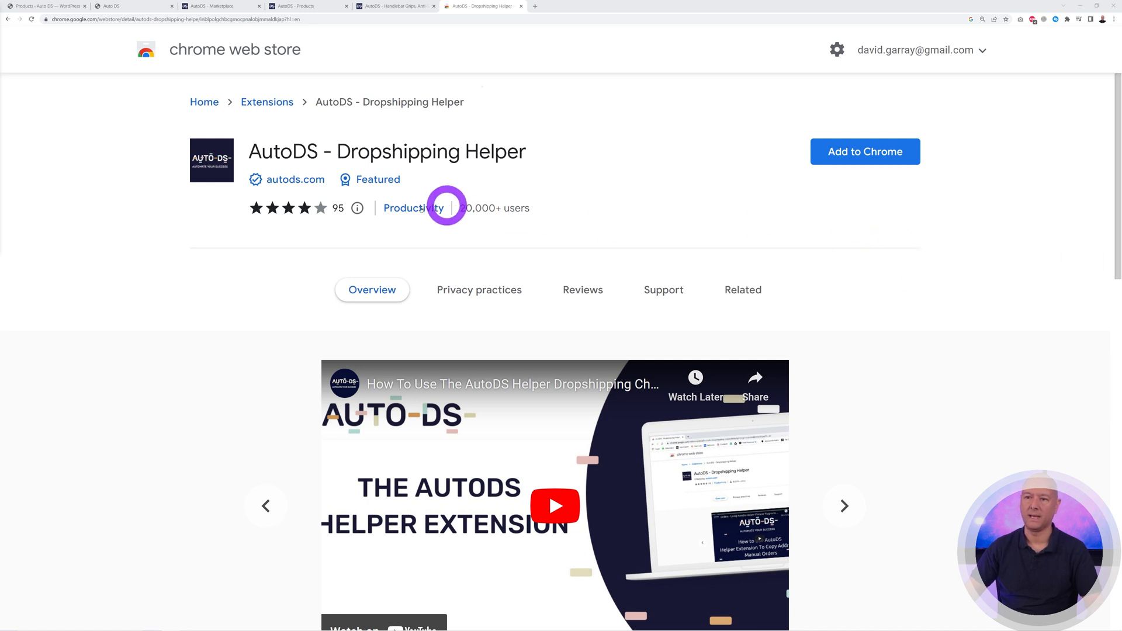
Install the AutoDS - Dropshipping Helper extension from the Chrome Web Store.
{"action": "mouse_move", "coordinate": [351, 179]}
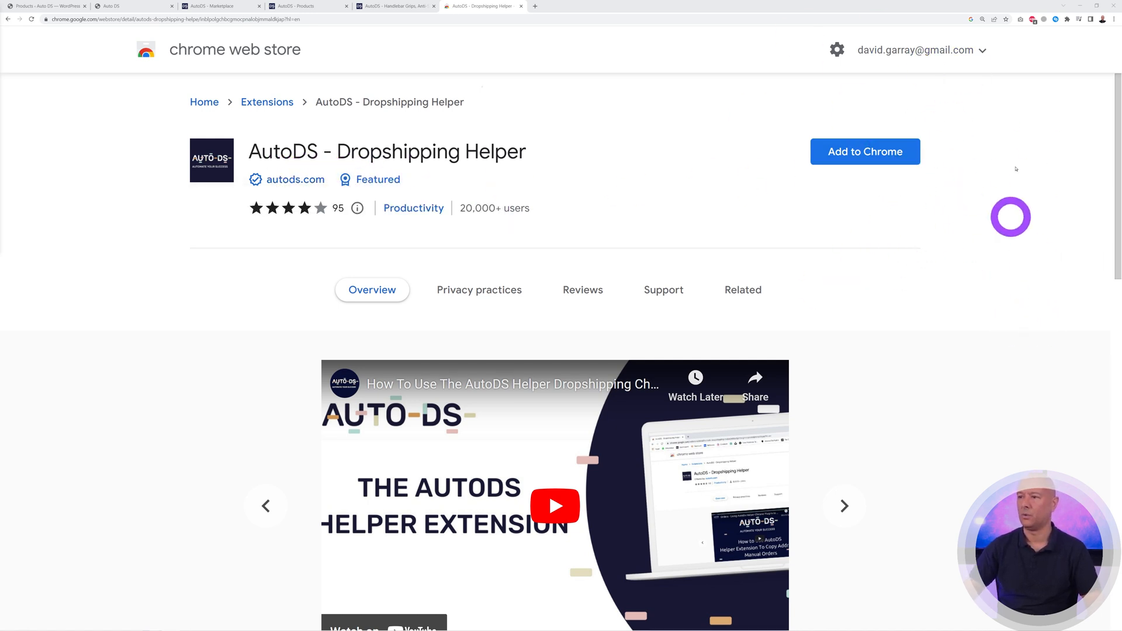
{"action": "left_click", "coordinate": [873, 159]}
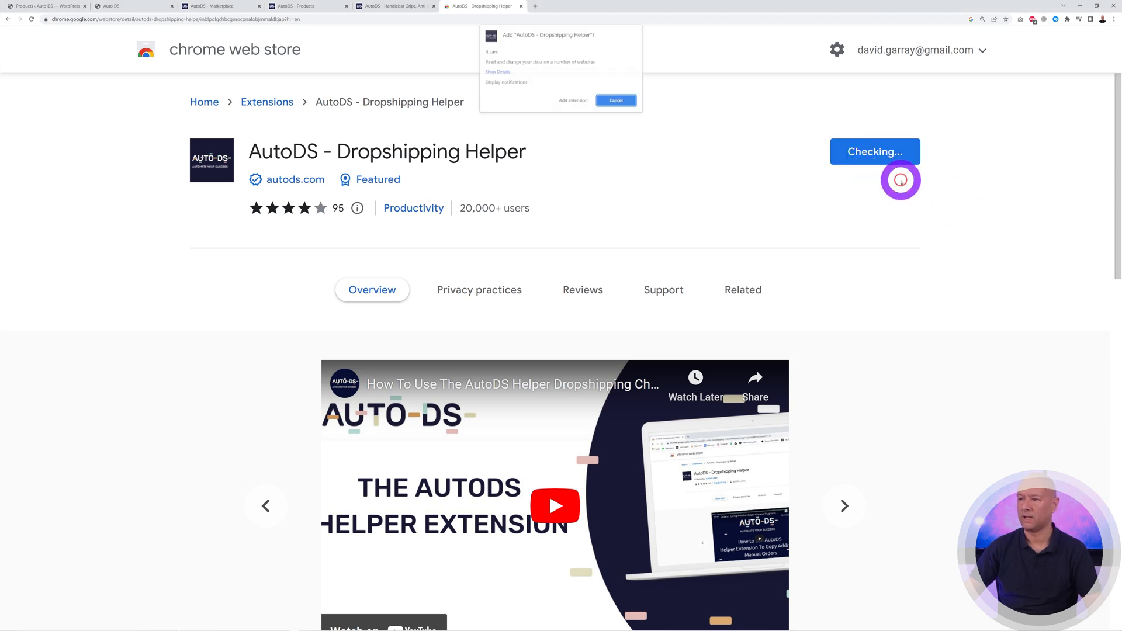
{"action": "left_click", "coordinate": [576, 101]}
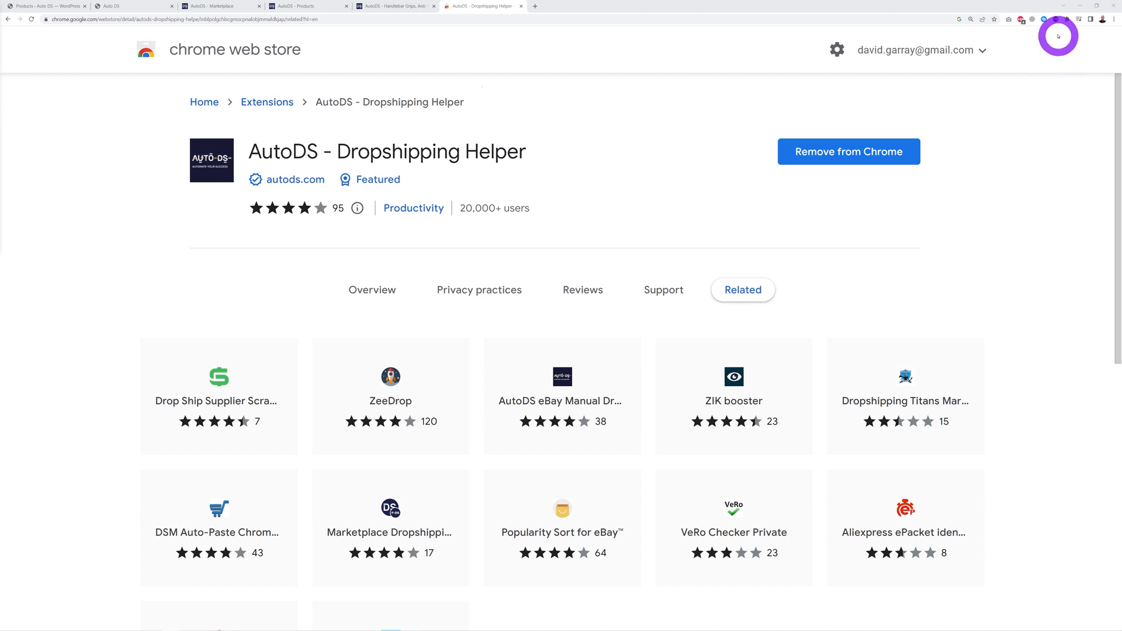
Open the AutoDS helper extension and select US as the region for the supplier search.
{"action": "left_click", "coordinate": [1056, 19]}
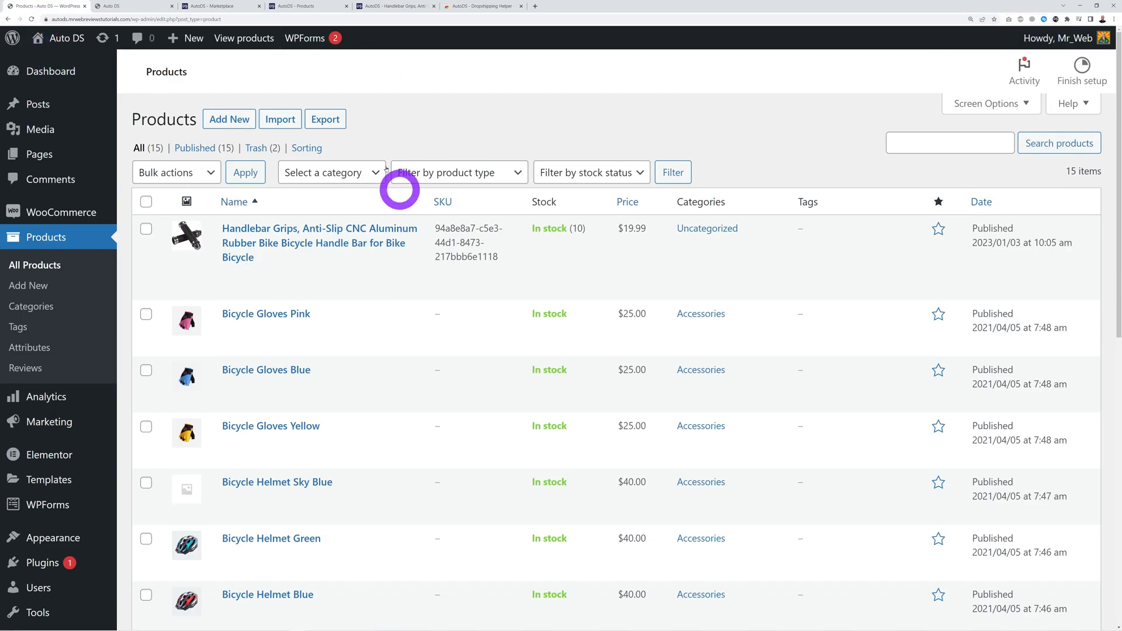
{"action": "left_click", "coordinate": [466, 7]}
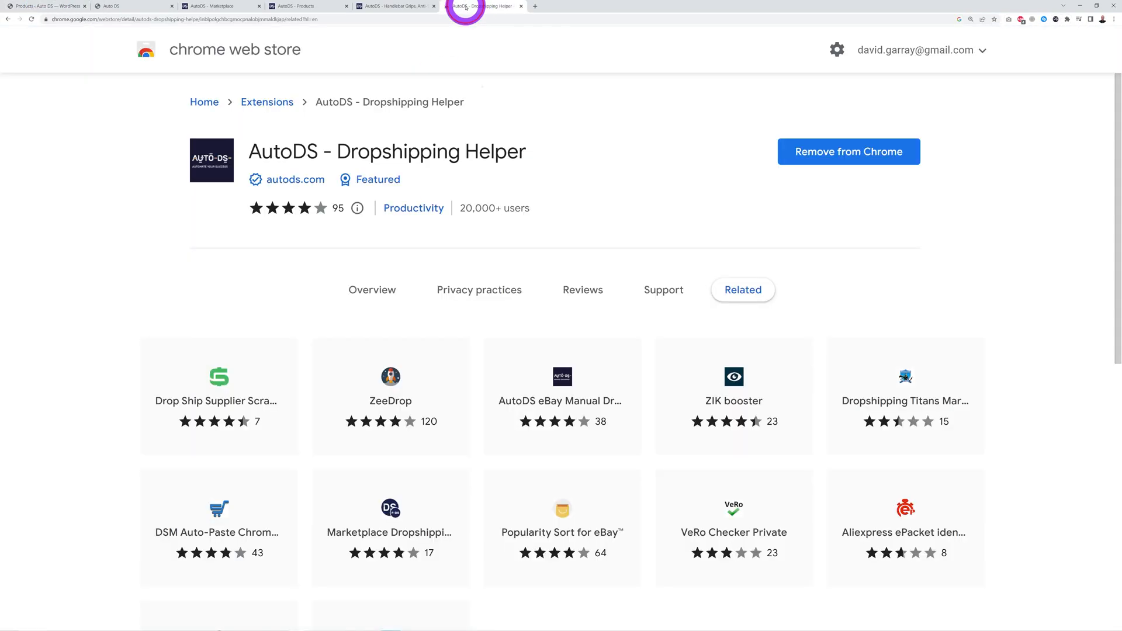
{"action": "left_click", "coordinate": [1055, 19]}
{"action": "left_click", "coordinate": [1029, 114]}
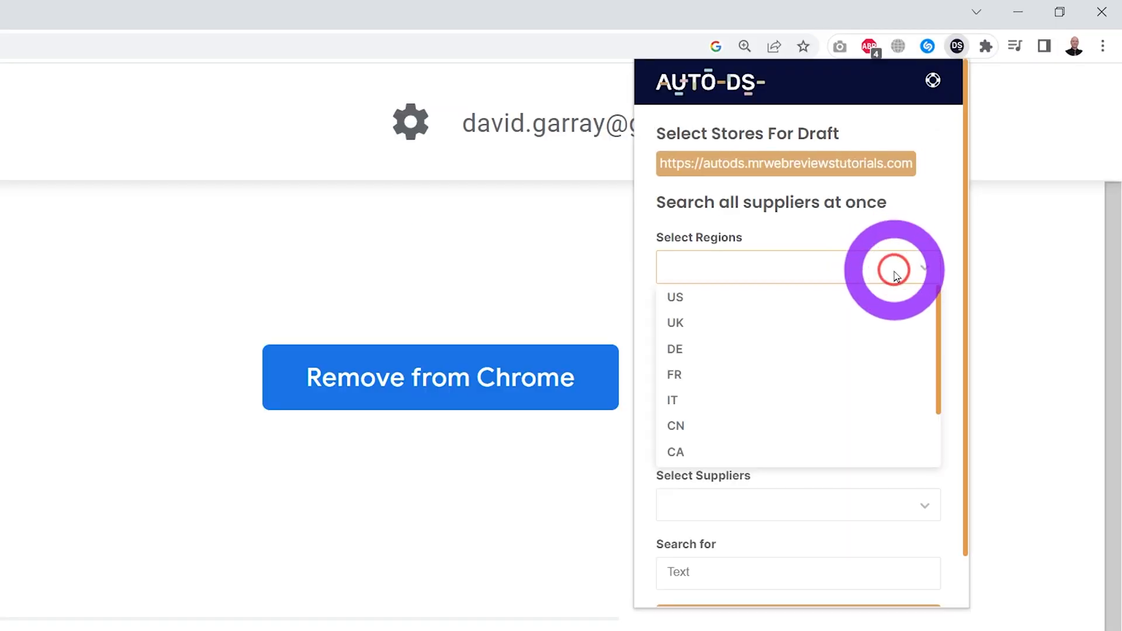
{"action": "left_click", "coordinate": [718, 304]}
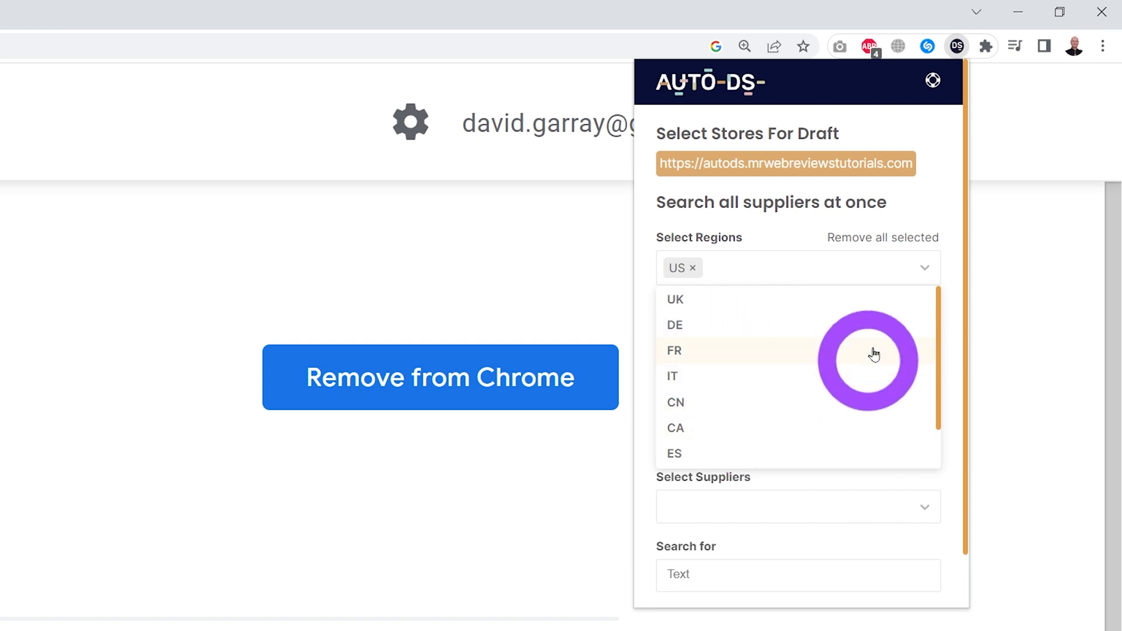
{"action": "left_click", "coordinate": [781, 269]}
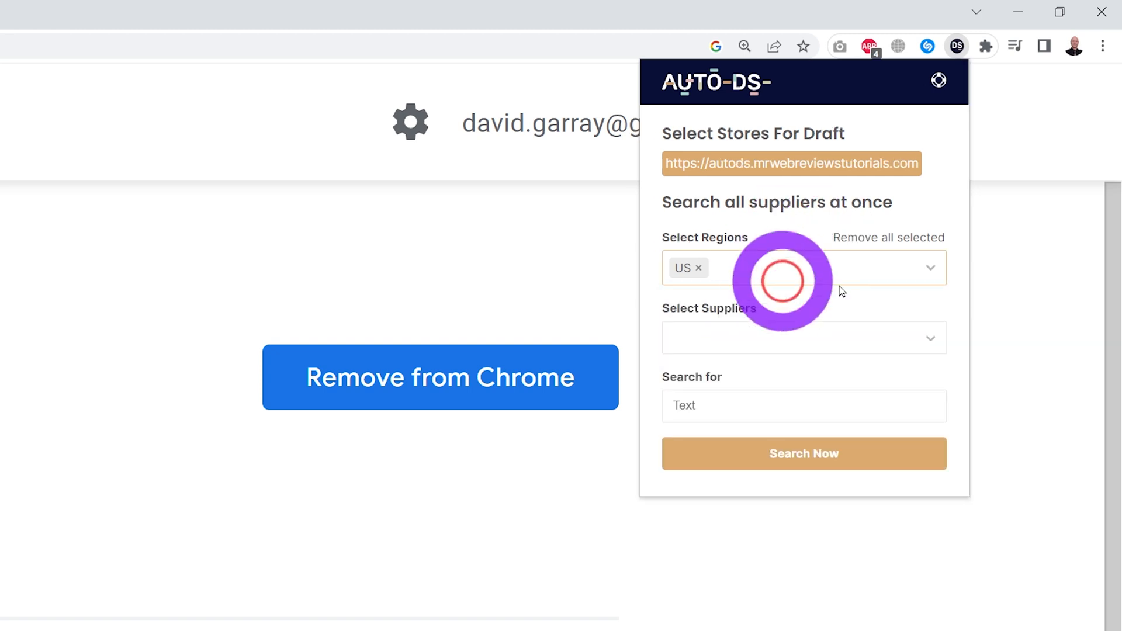
Select Amazon US as the supplier and search for "cycling jersey" with the extension.
{"action": "left_click", "coordinate": [914, 347]}
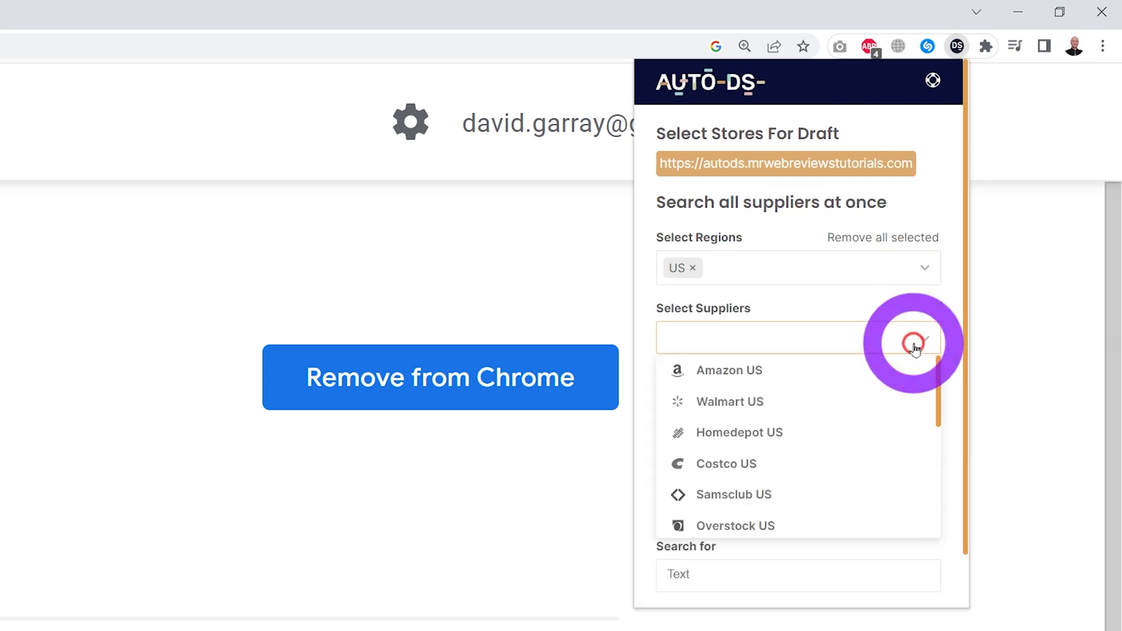
{"action": "left_click", "coordinate": [784, 376]}
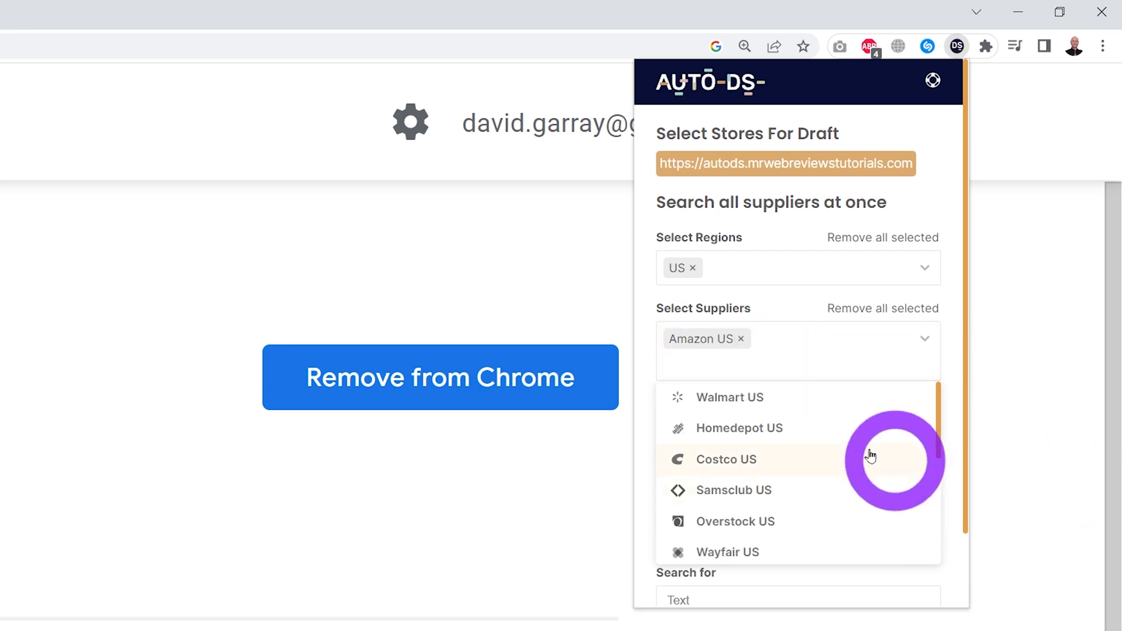
{"action": "scroll", "coordinate": [871, 456], "scroll_direction": "down", "scroll_amount": 3}
{"action": "scroll", "coordinate": [871, 456], "scroll_direction": "up", "scroll_amount": 3}
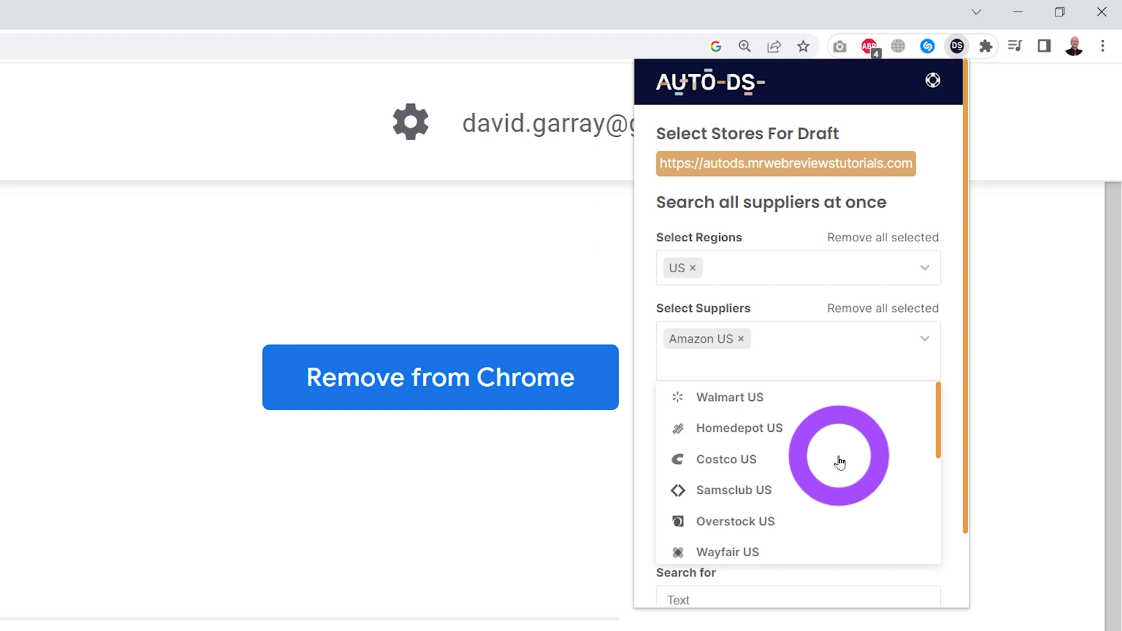
{"action": "left_click", "coordinate": [797, 315]}
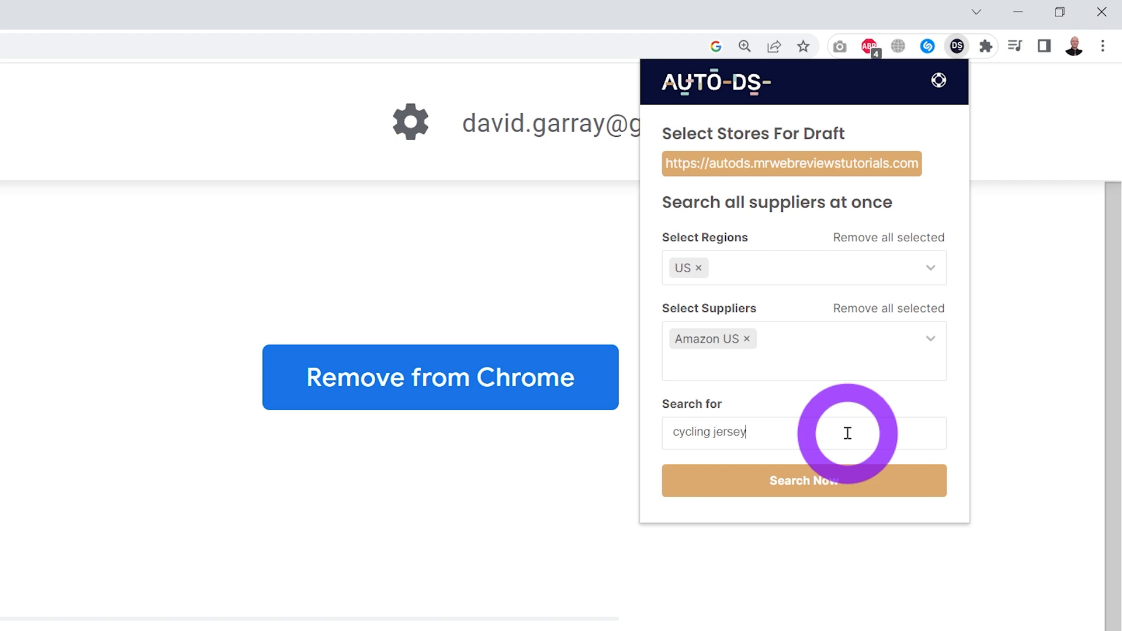
{"action": "left_click", "coordinate": [815, 495]}
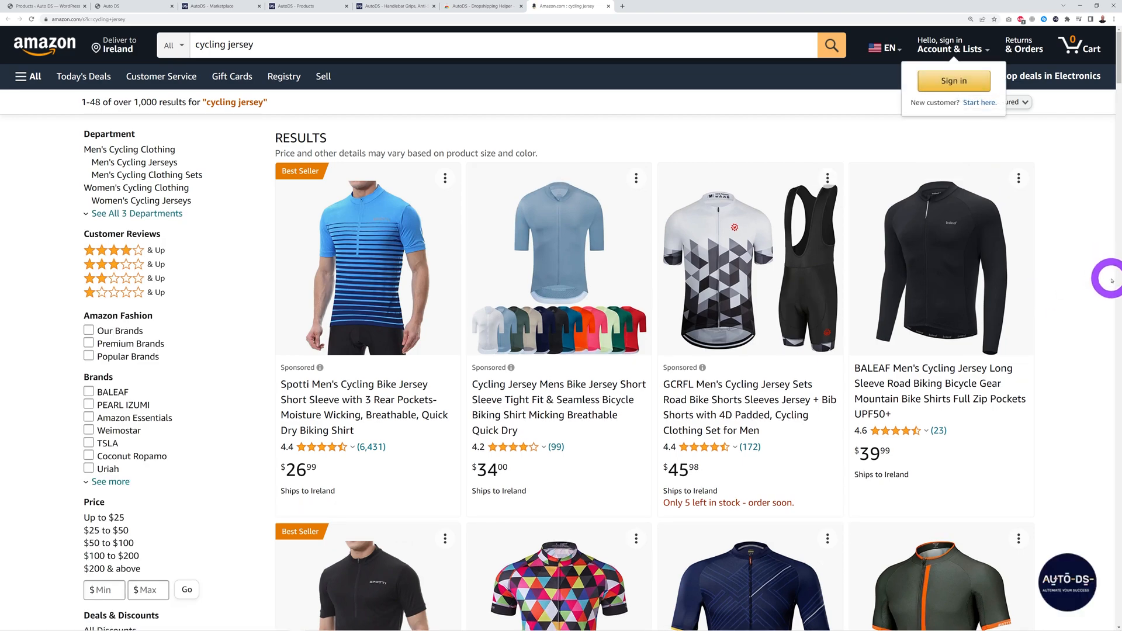
Browse the Amazon cycling jersey results and open the GCRFL Men's Cycling Jersey Sets product page.
{"action": "scroll", "coordinate": [1110, 280], "scroll_direction": "down", "scroll_amount": 3}
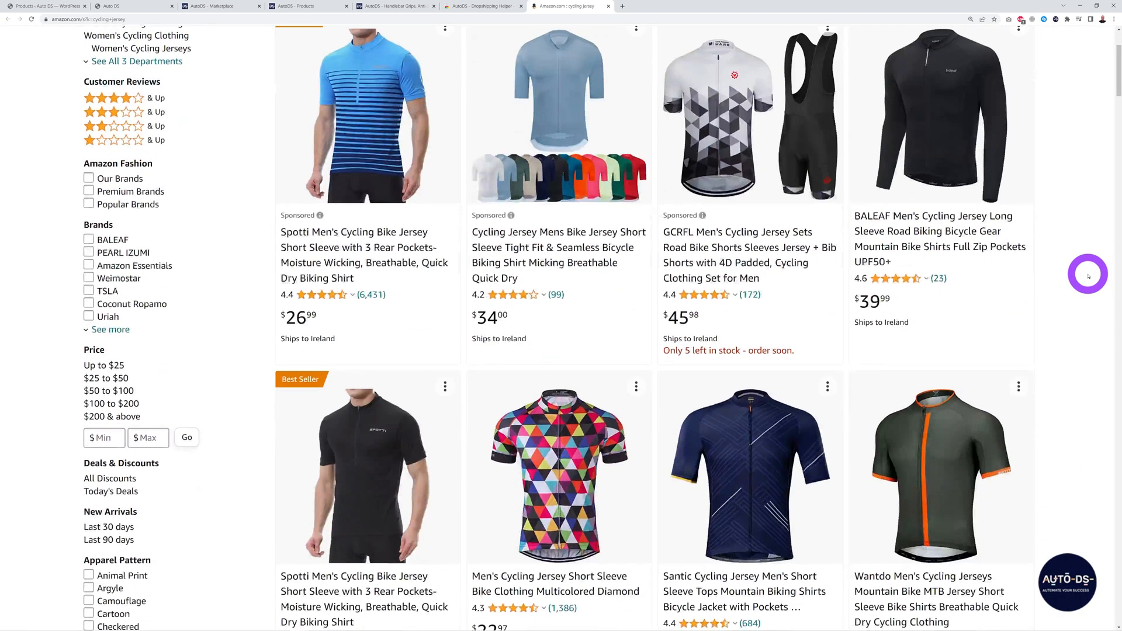
{"action": "scroll", "coordinate": [1088, 276], "scroll_direction": "down", "scroll_amount": 7}
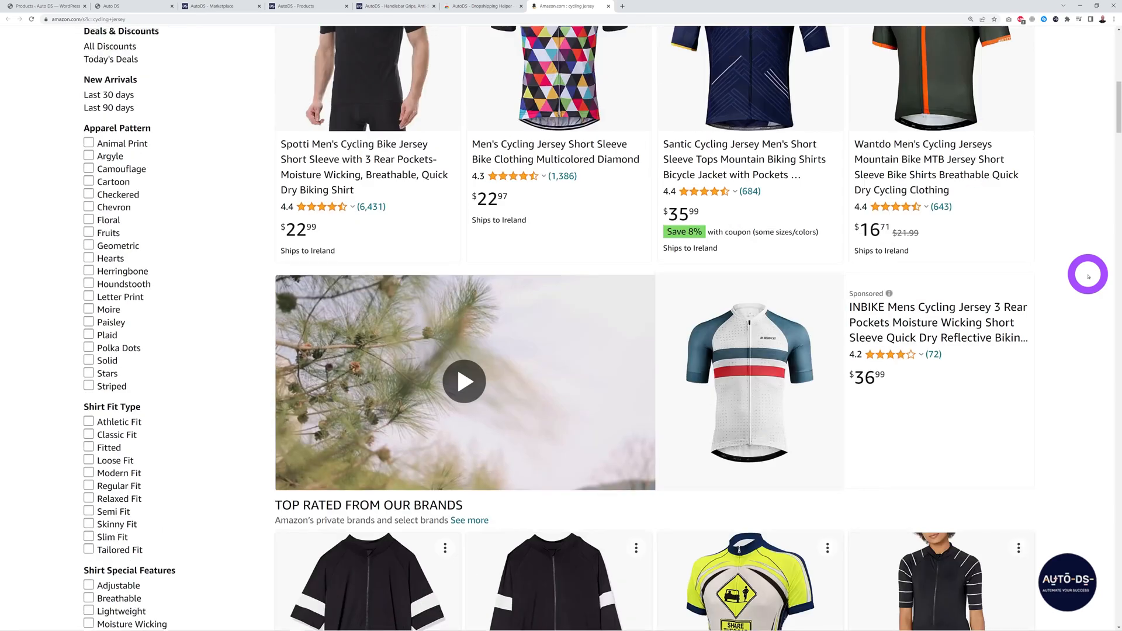
{"action": "scroll", "coordinate": [1088, 276], "scroll_direction": "up", "scroll_amount": 7}
{"action": "mouse_move", "coordinate": [576, 442]}
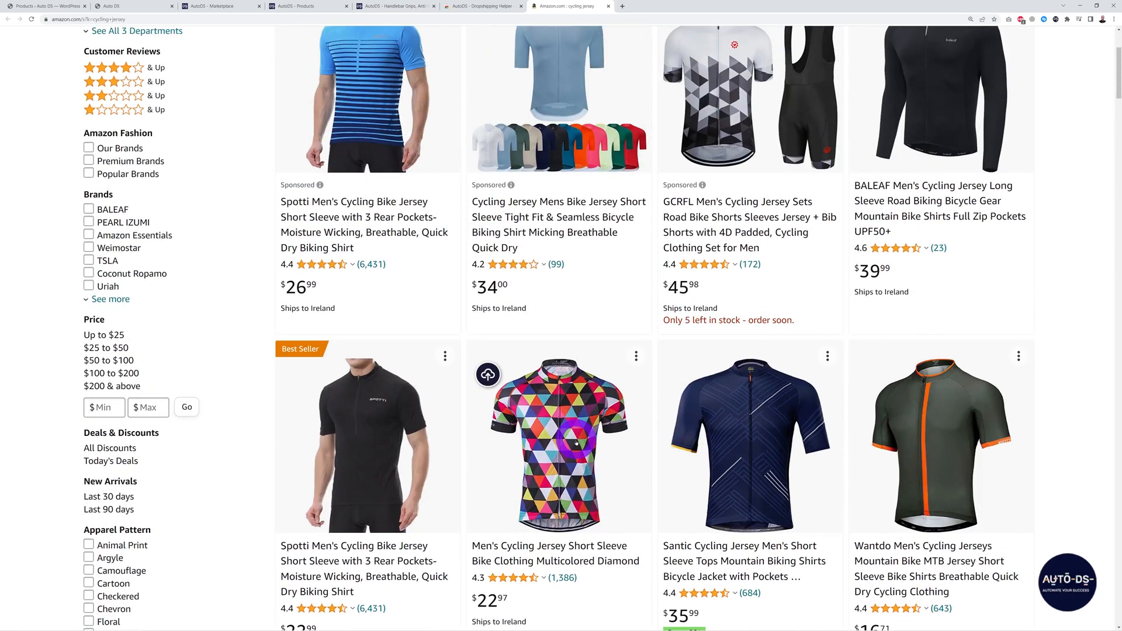
{"action": "scroll", "coordinate": [576, 443], "scroll_direction": "up", "scroll_amount": 2}
{"action": "mouse_move", "coordinate": [753, 199]}
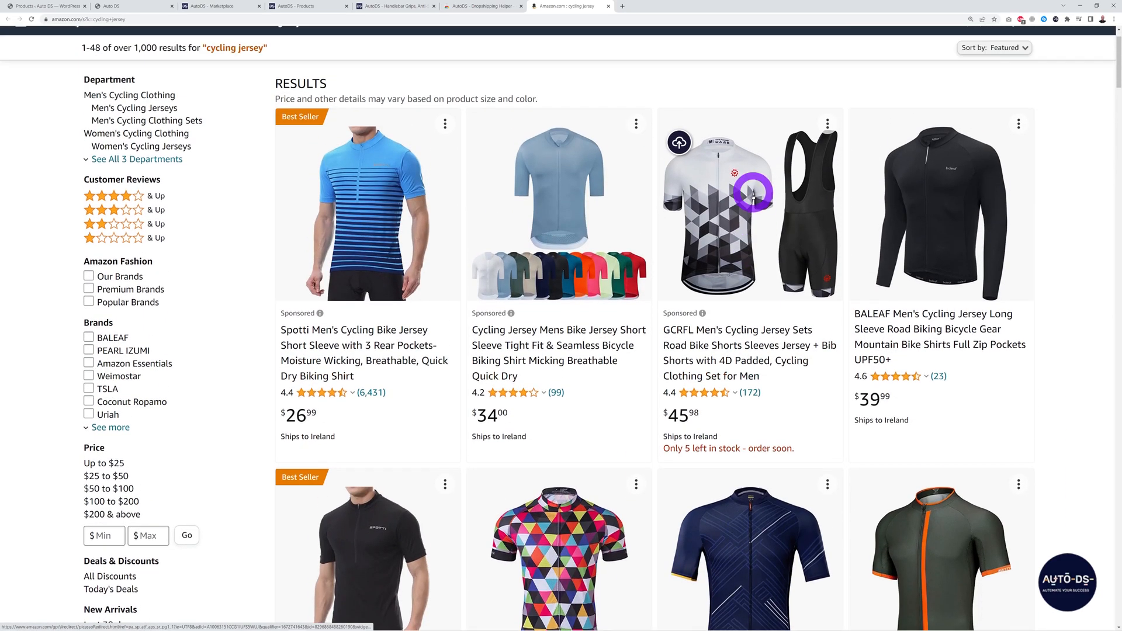
{"action": "scroll", "coordinate": [753, 199], "scroll_direction": "up", "scroll_amount": 1}
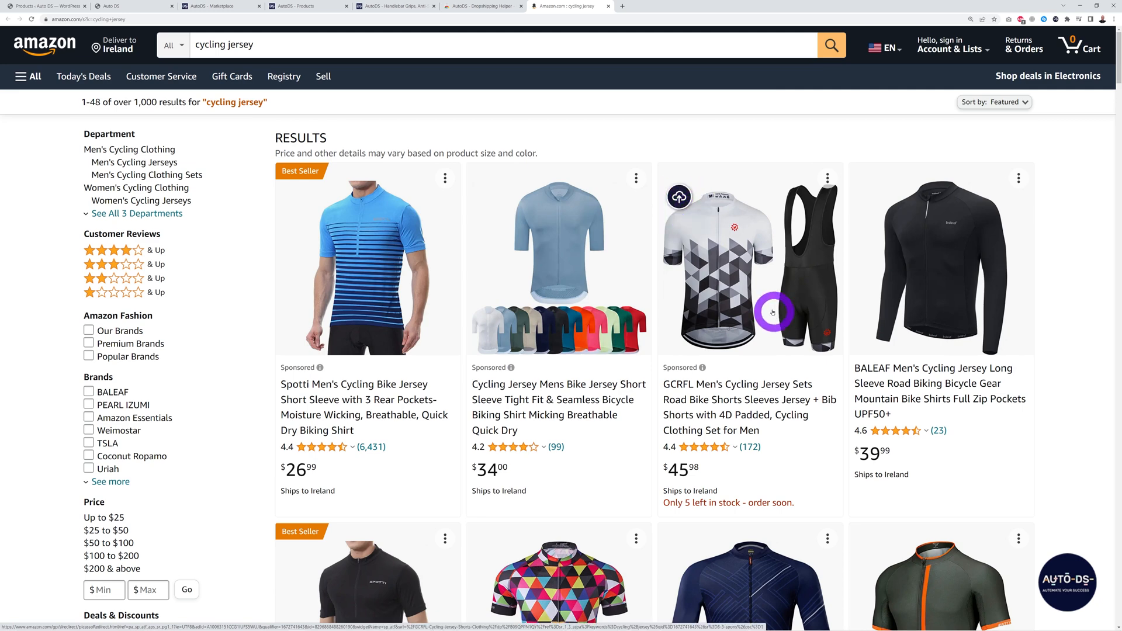
{"action": "left_click", "coordinate": [742, 300]}
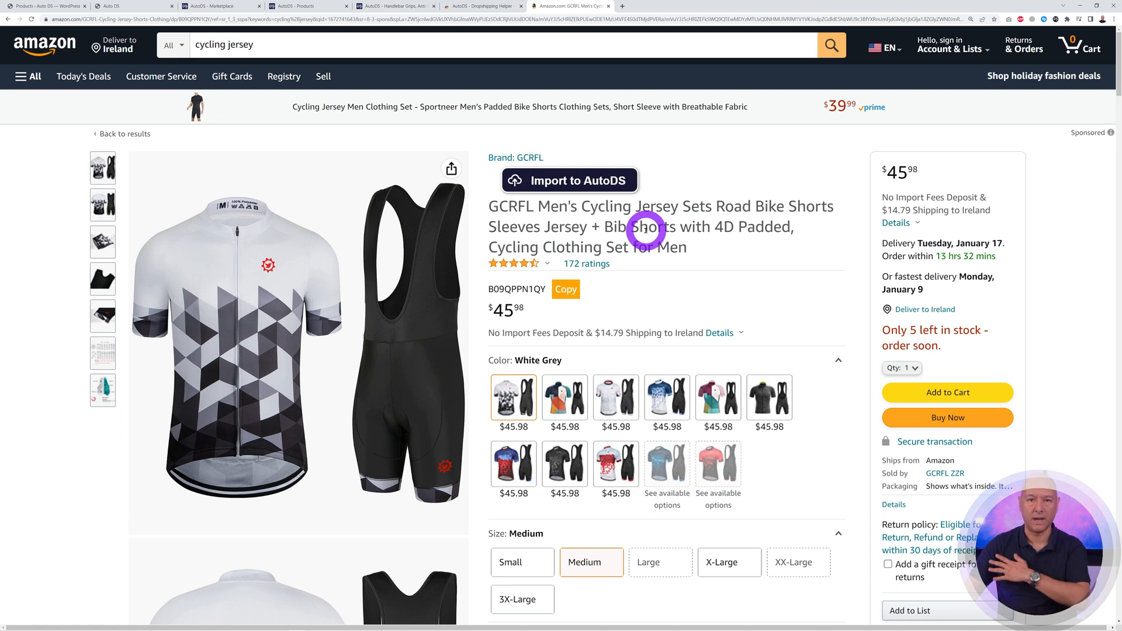
Import the GCRFL cycling jersey set to AutoDS and open the AutoDS drafts.
{"action": "left_click", "coordinate": [561, 183]}
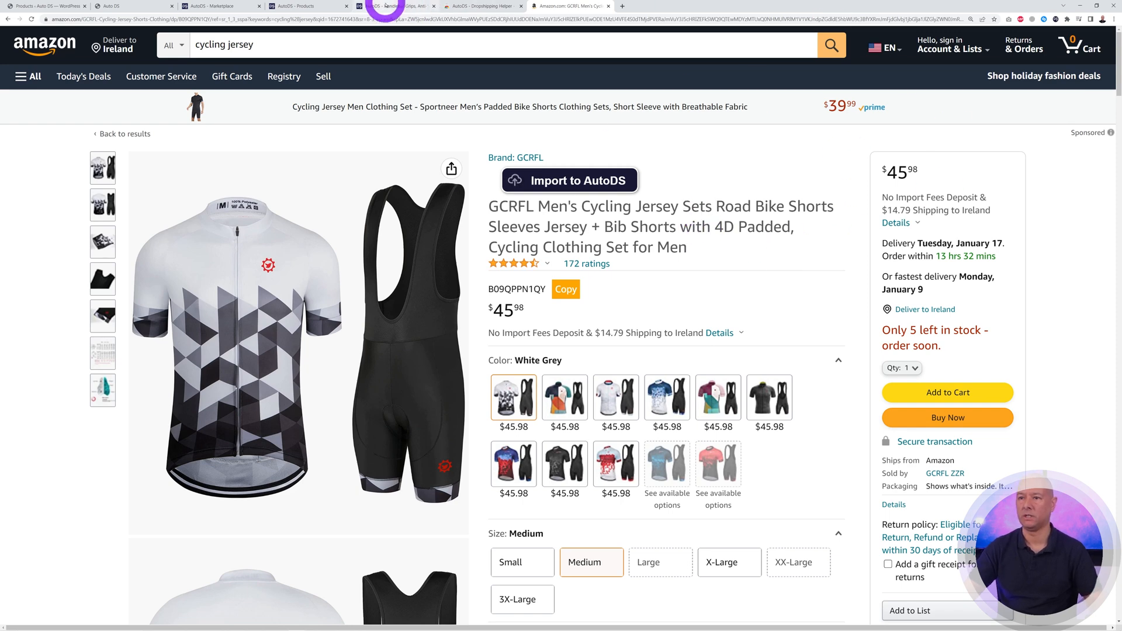
{"action": "left_click", "coordinate": [386, 6]}
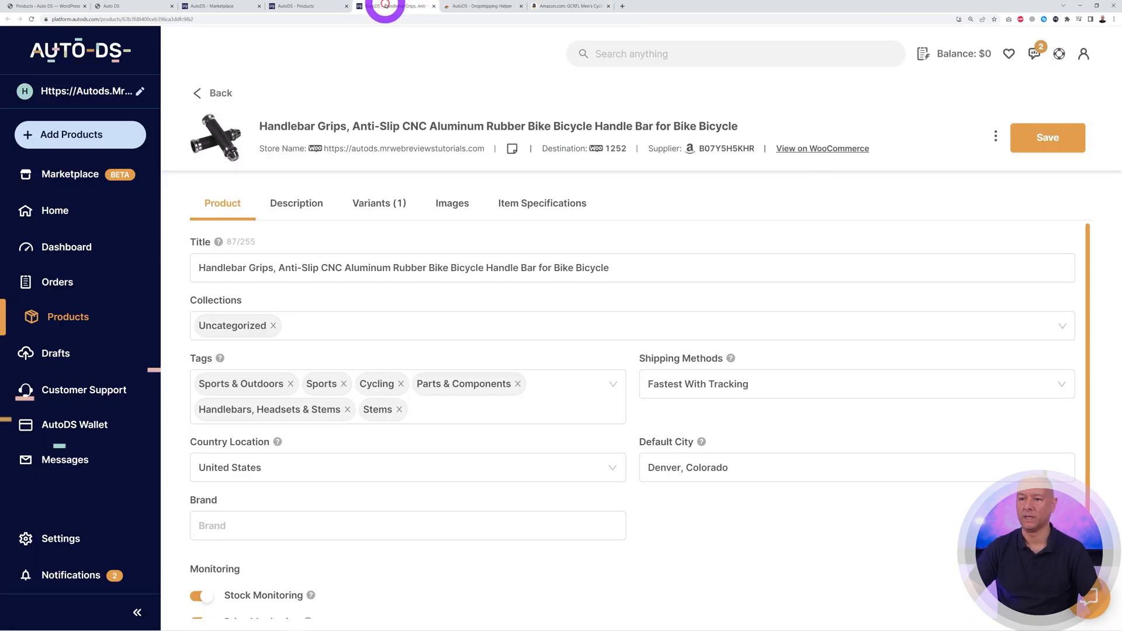
{"action": "left_click", "coordinate": [59, 355]}
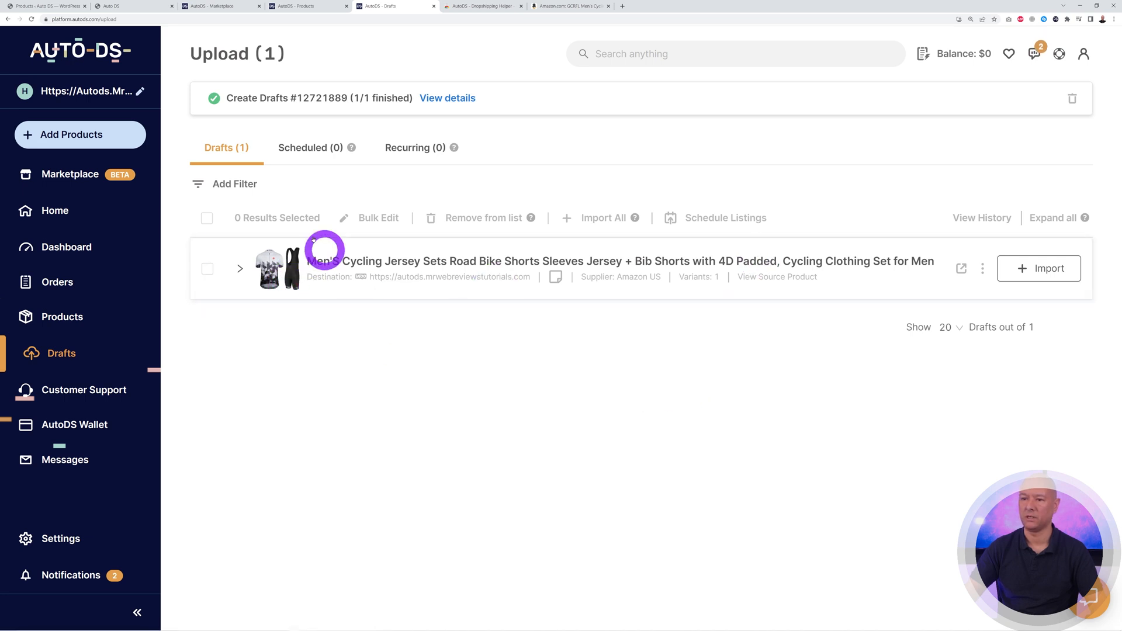
Import the Men's Cycling Jersey Sets draft from AutoDS into the WooCommerce store.
{"action": "left_click", "coordinate": [569, 12]}
{"action": "left_click", "coordinate": [384, 6]}
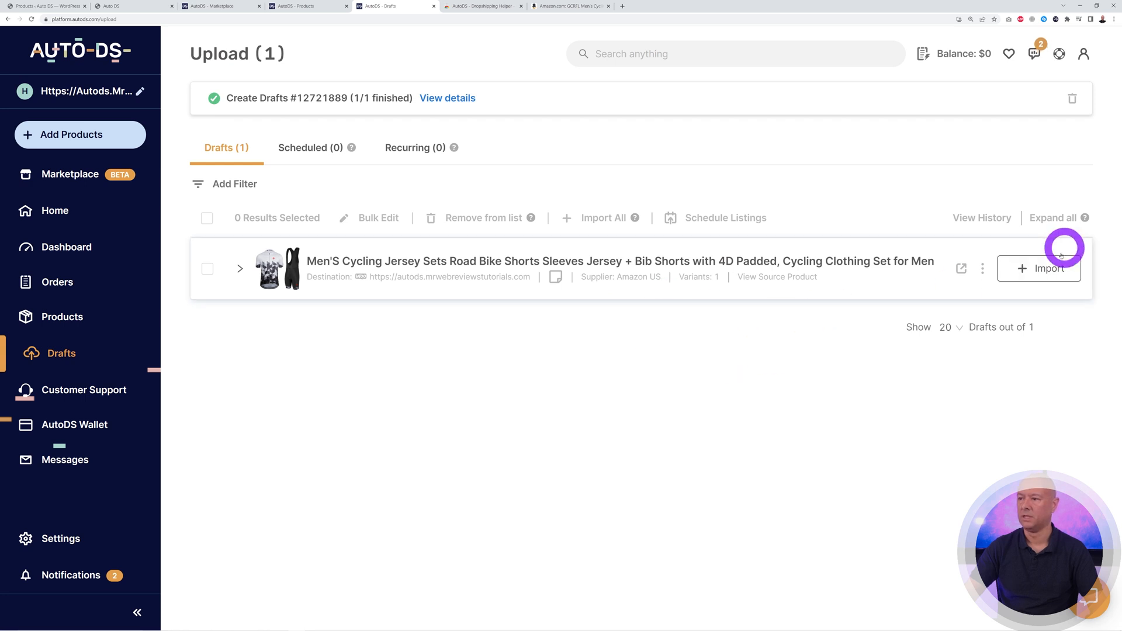
{"action": "left_click", "coordinate": [1046, 268]}
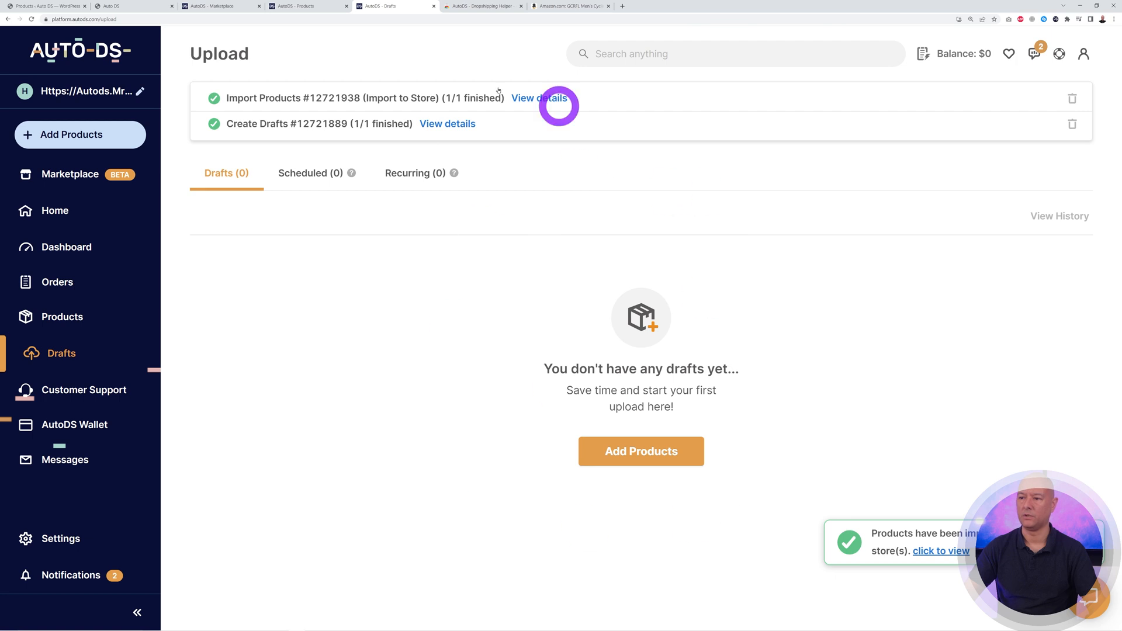
View the import job's details and refresh the WooCommerce product list to check for the jersey set.
{"action": "left_click", "coordinate": [550, 99]}
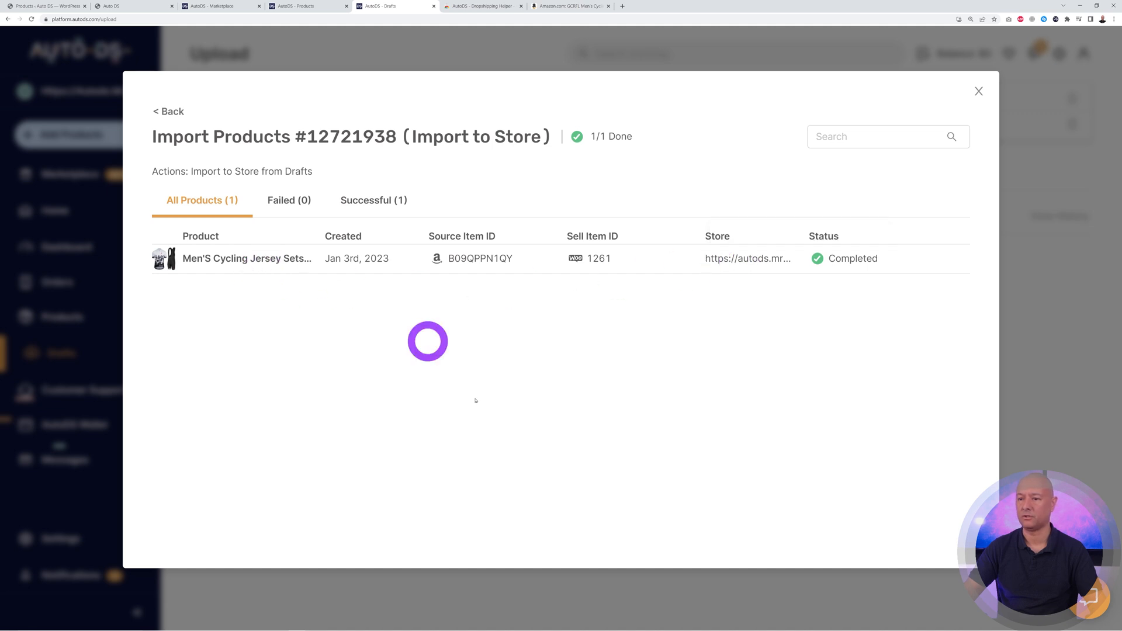
{"action": "left_click", "coordinate": [45, 6]}
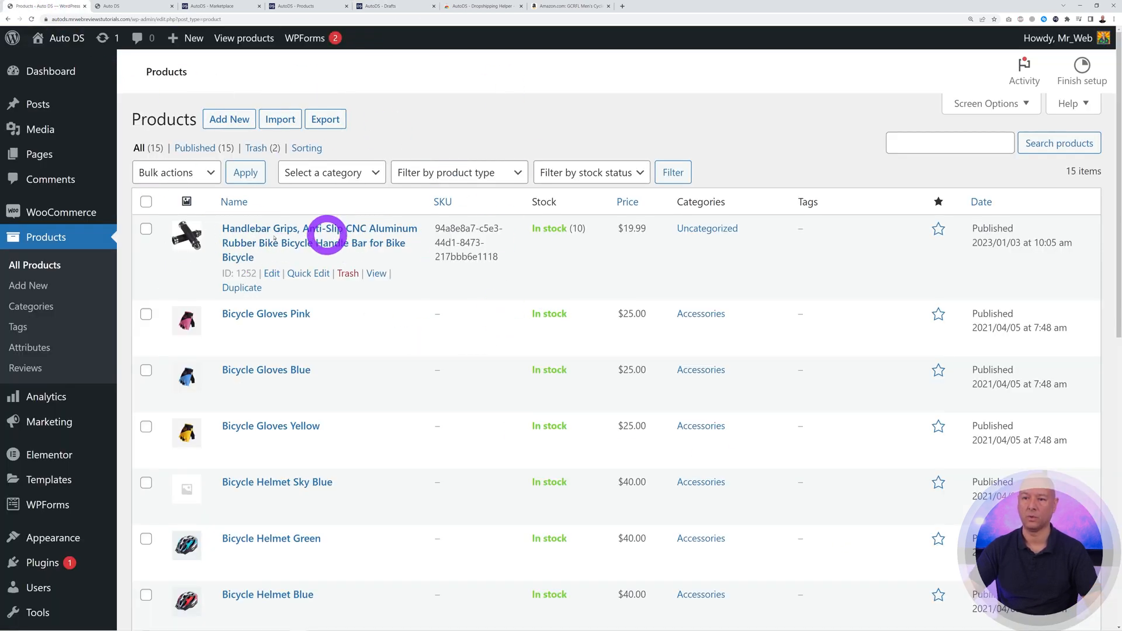
{"action": "left_click", "coordinate": [31, 19]}
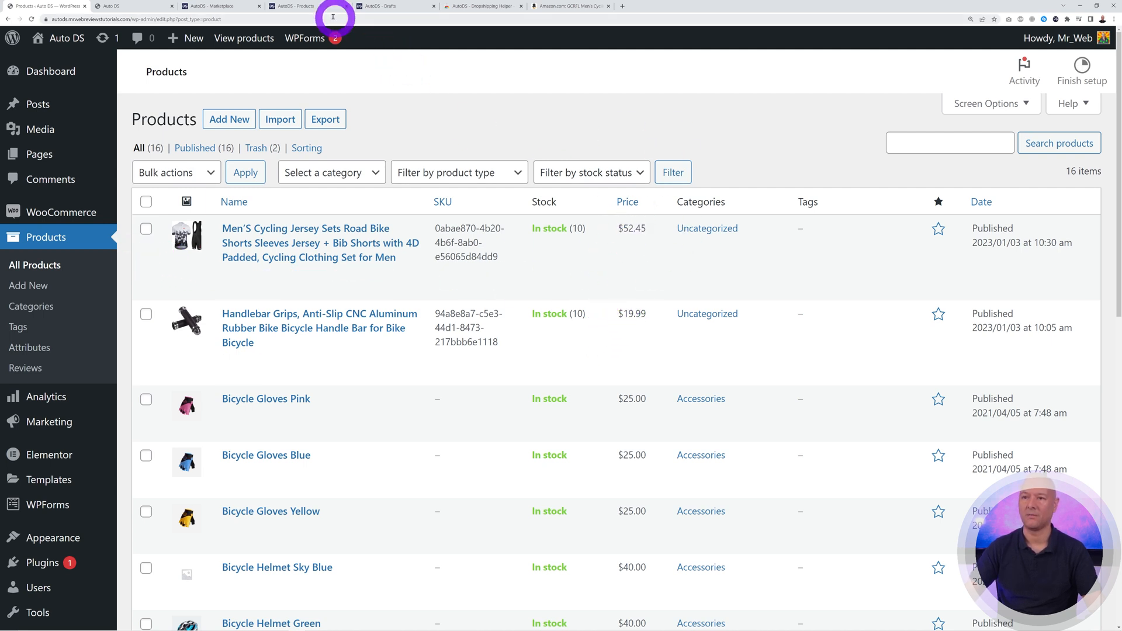
Open the Men's Cycling Jersey Sets product from the AutoDS product list and edit its White Grey, Medium variant.
{"action": "left_click", "coordinate": [375, 7]}
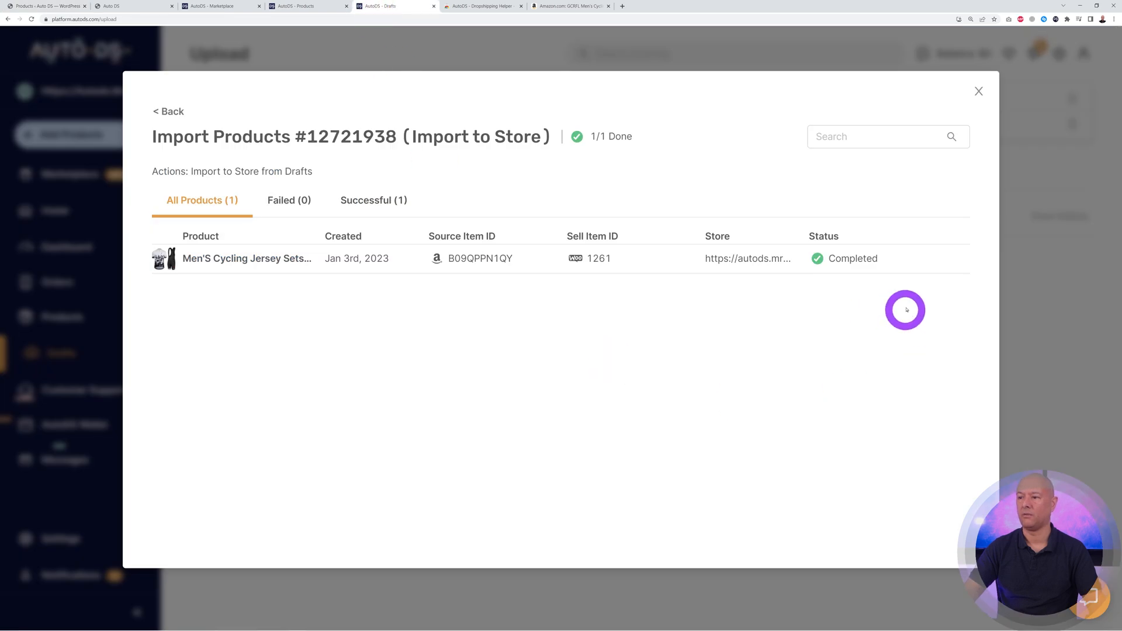
{"action": "left_click", "coordinate": [978, 92]}
{"action": "left_click", "coordinate": [72, 326]}
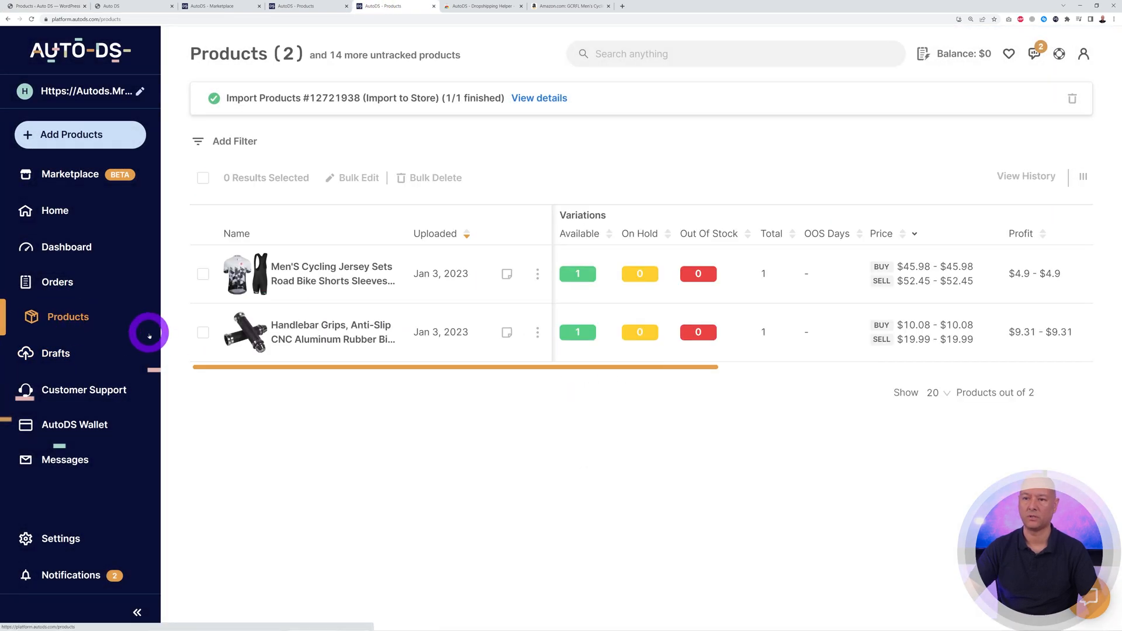
{"action": "left_click", "coordinate": [532, 277]}
{"action": "left_click", "coordinate": [518, 298]}
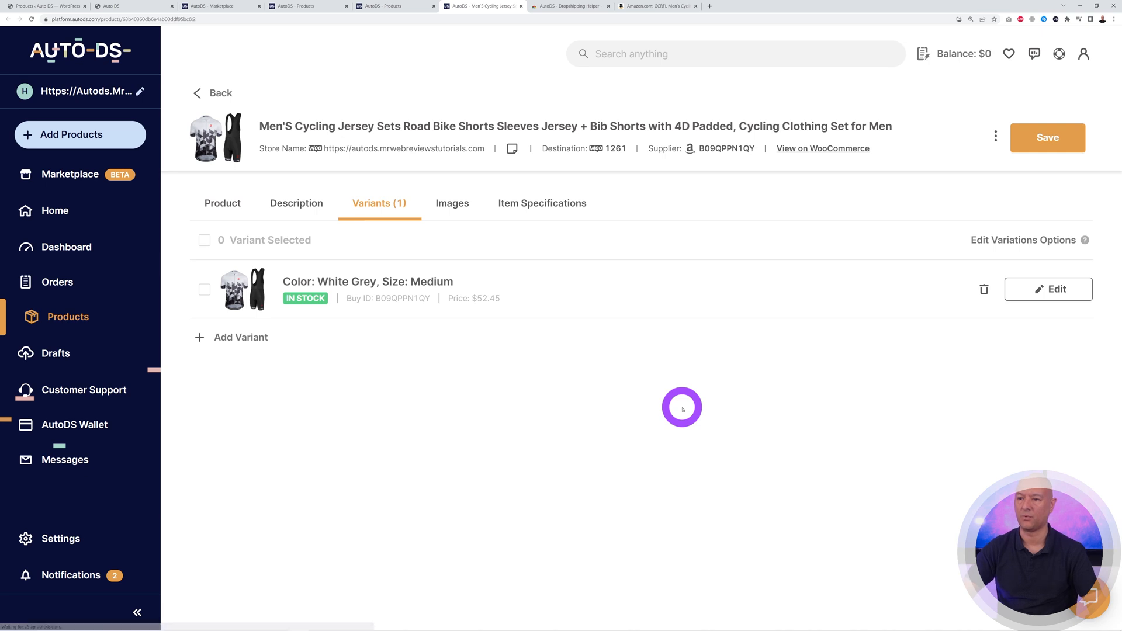
{"action": "left_click", "coordinate": [1046, 290]}
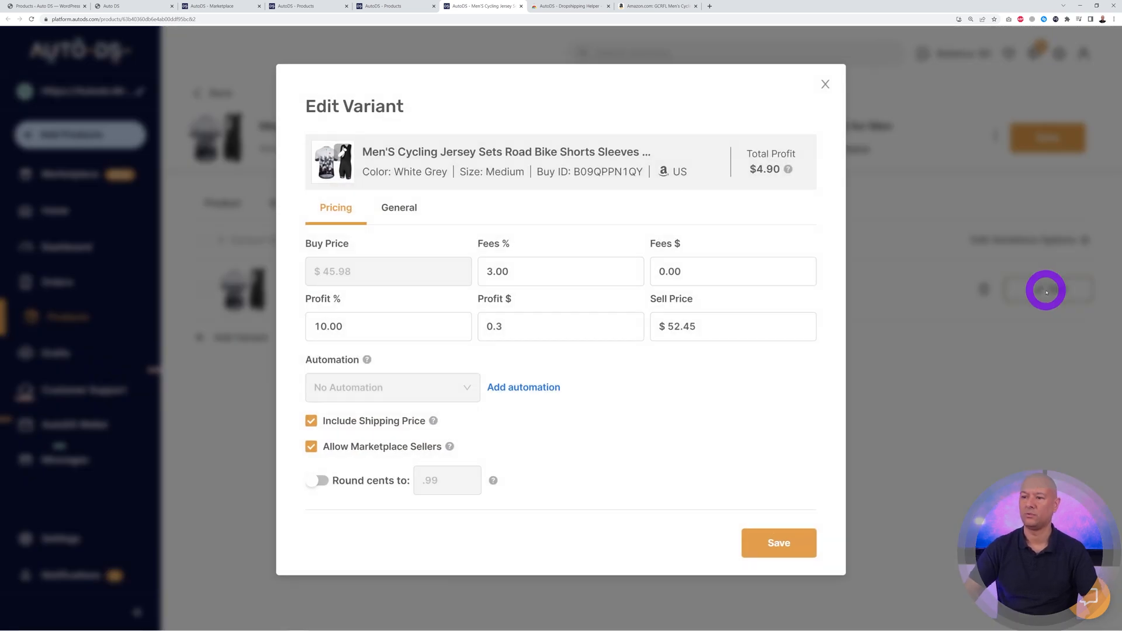
Try a profit of 50% in the variant's pricing, then clear the profit percentage.
{"action": "left_click", "coordinate": [338, 325]}
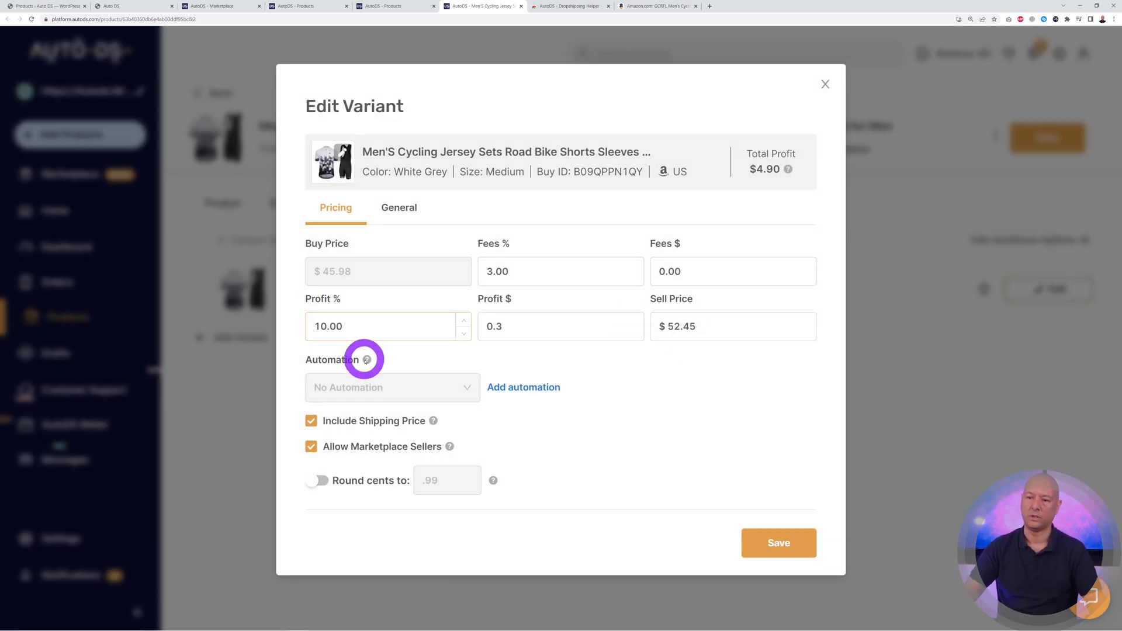
{"action": "left_click_drag", "start_coordinate": [312, 325], "coordinate": [410, 328]}
{"action": "left_click", "coordinate": [342, 327]}
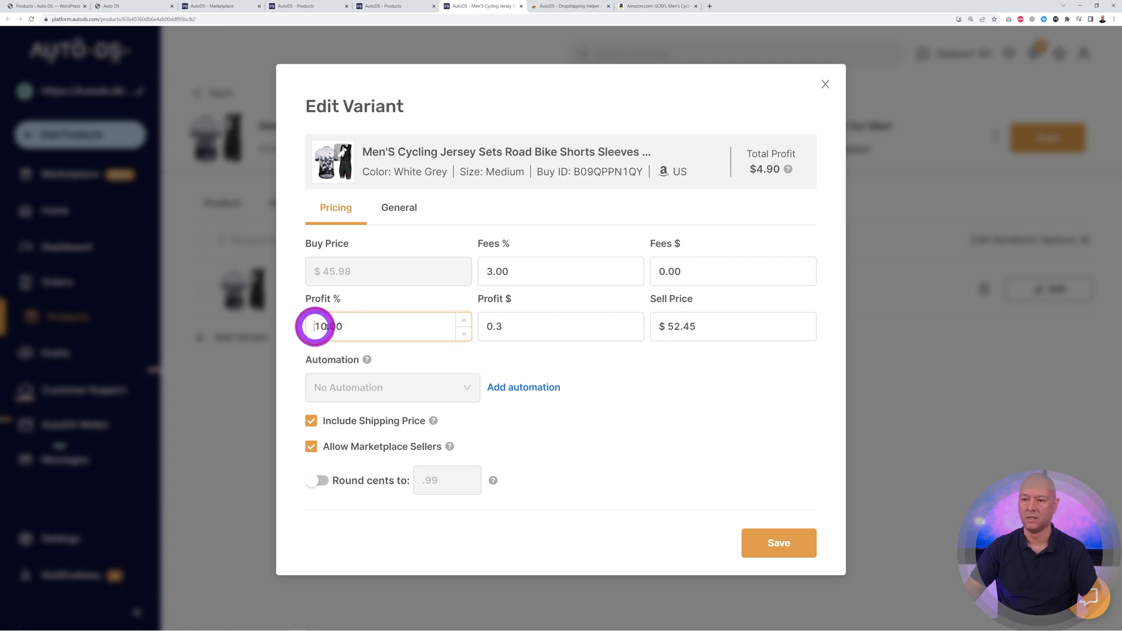
{"action": "left_click_drag", "start_coordinate": [314, 327], "coordinate": [405, 320]}
{"action": "type", "text": "50"}
{"action": "left_click", "coordinate": [659, 408]}
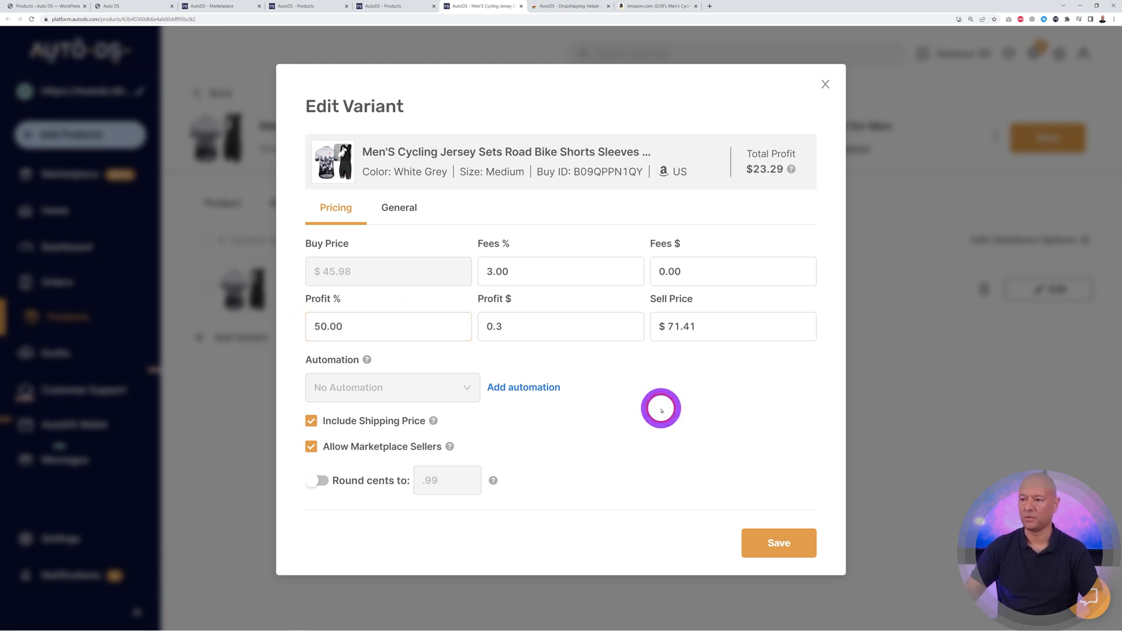
{"action": "left_click_drag", "start_coordinate": [378, 325], "coordinate": [350, 346]}
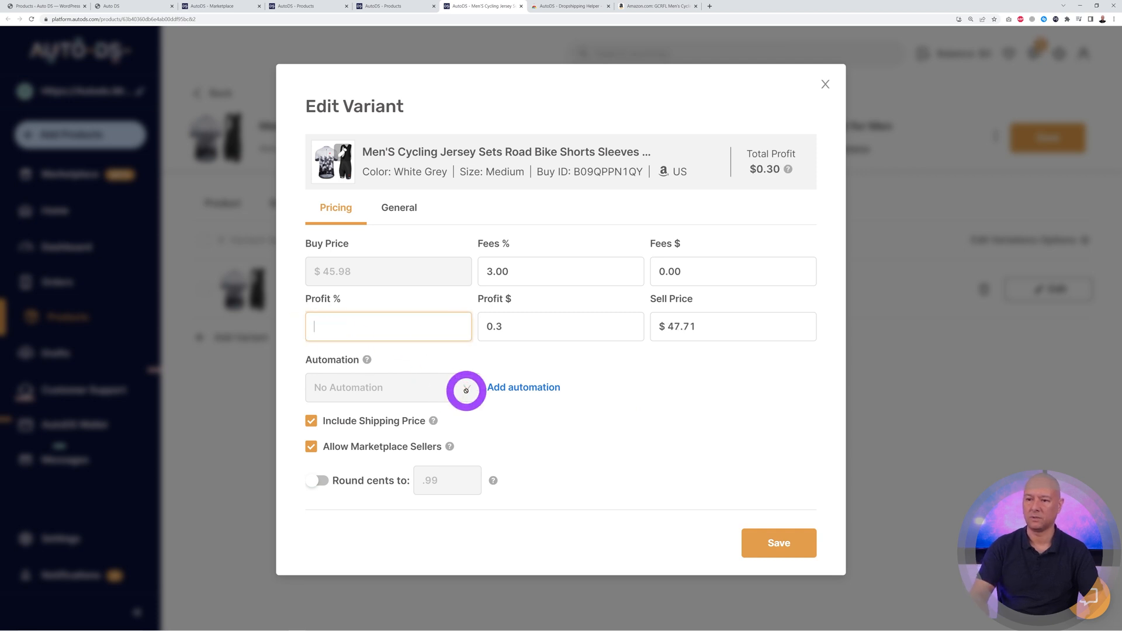
Set the variant's sell price to $59.99, save it, and refresh the WooCommerce product list to check the jersey set's price.
{"action": "left_click_drag", "start_coordinate": [670, 326], "coordinate": [719, 326]}
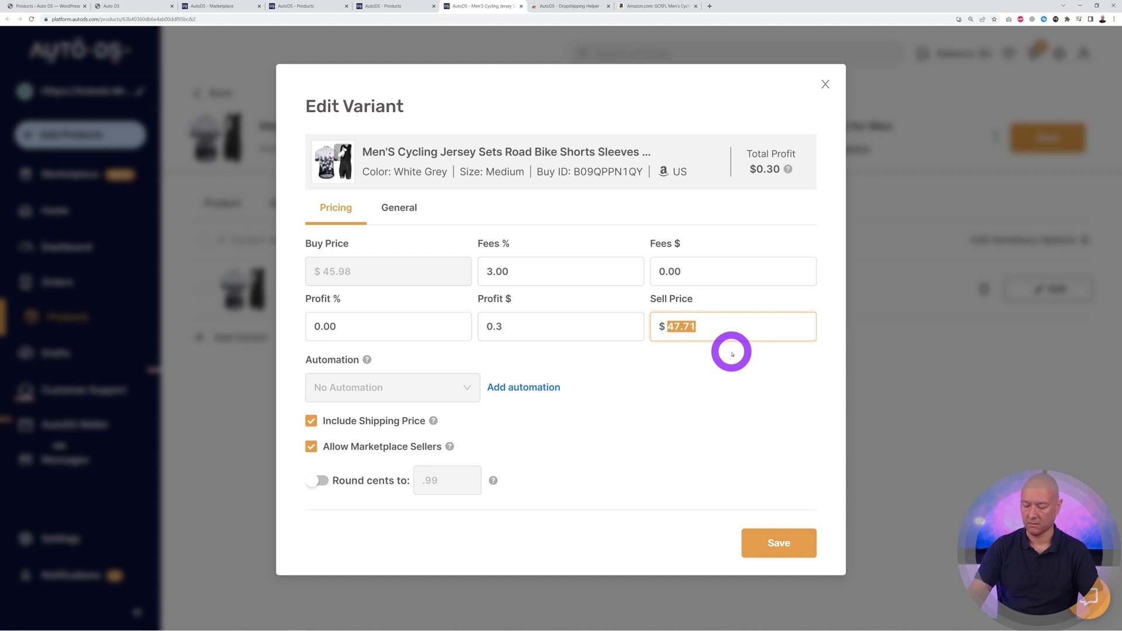
{"action": "type", "text": "59.99"}
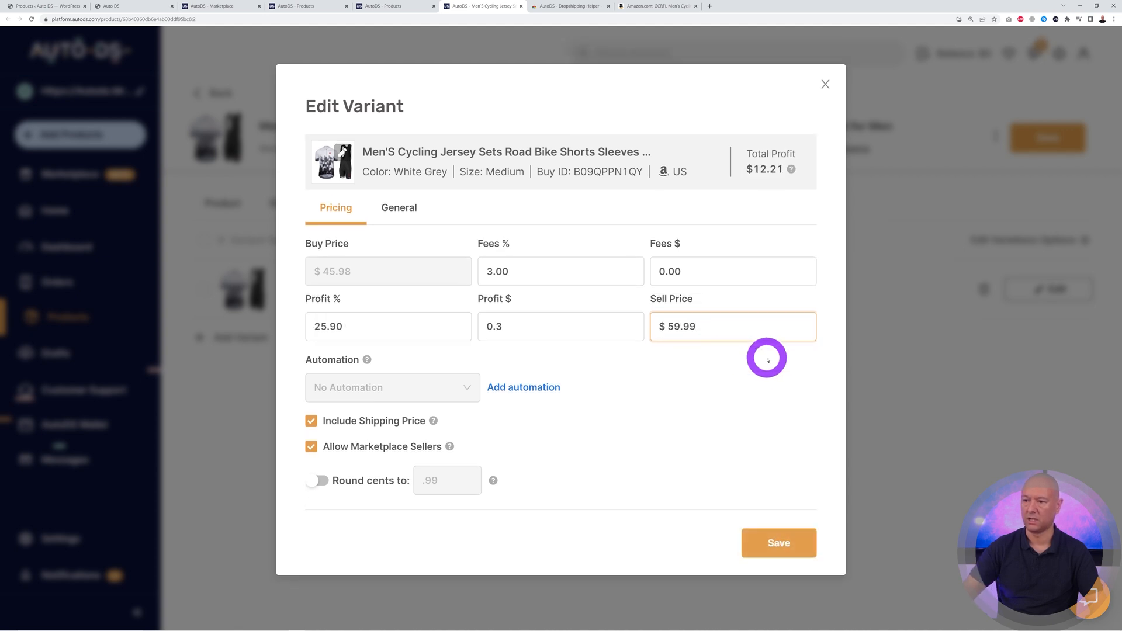
{"action": "left_click", "coordinate": [750, 393]}
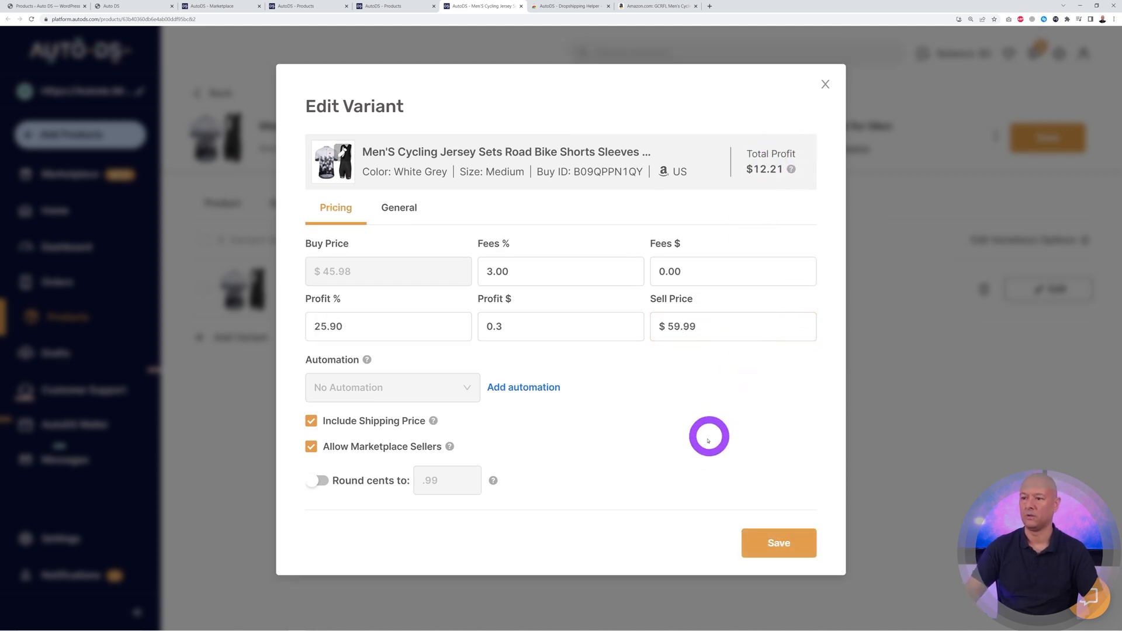
{"action": "left_click", "coordinate": [759, 543]}
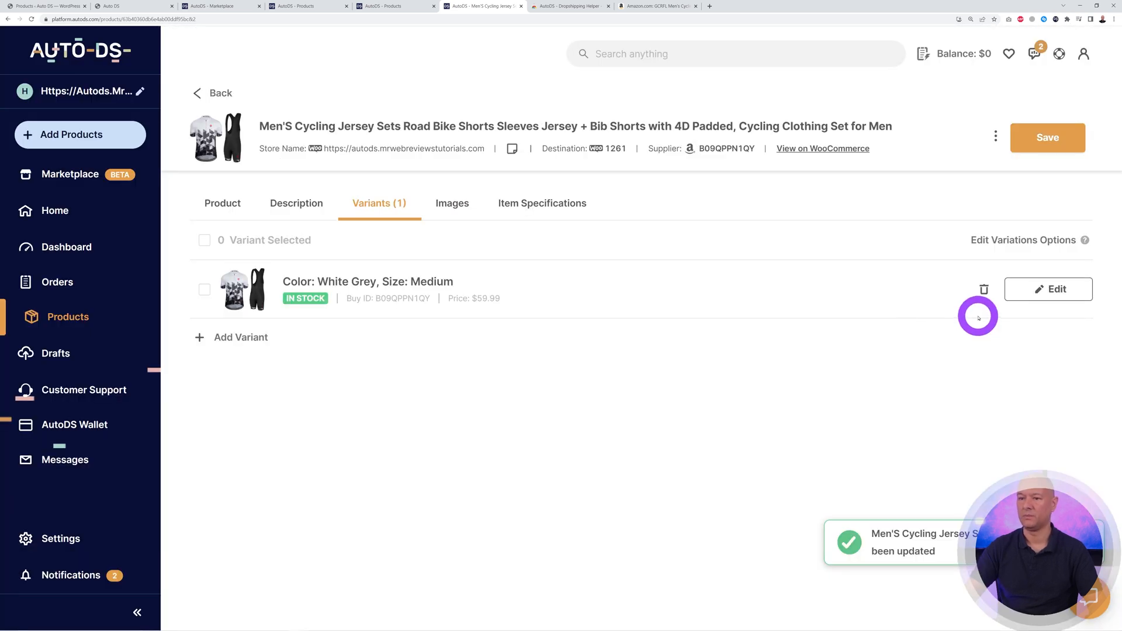
{"action": "left_click", "coordinate": [41, 9]}
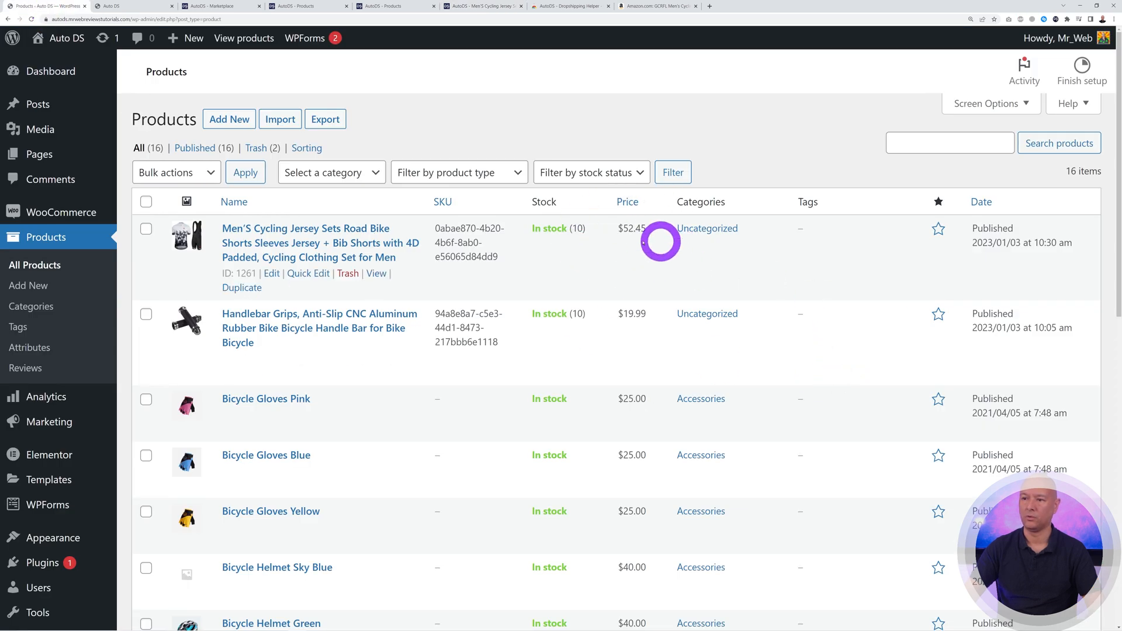
{"action": "left_click", "coordinate": [31, 20]}
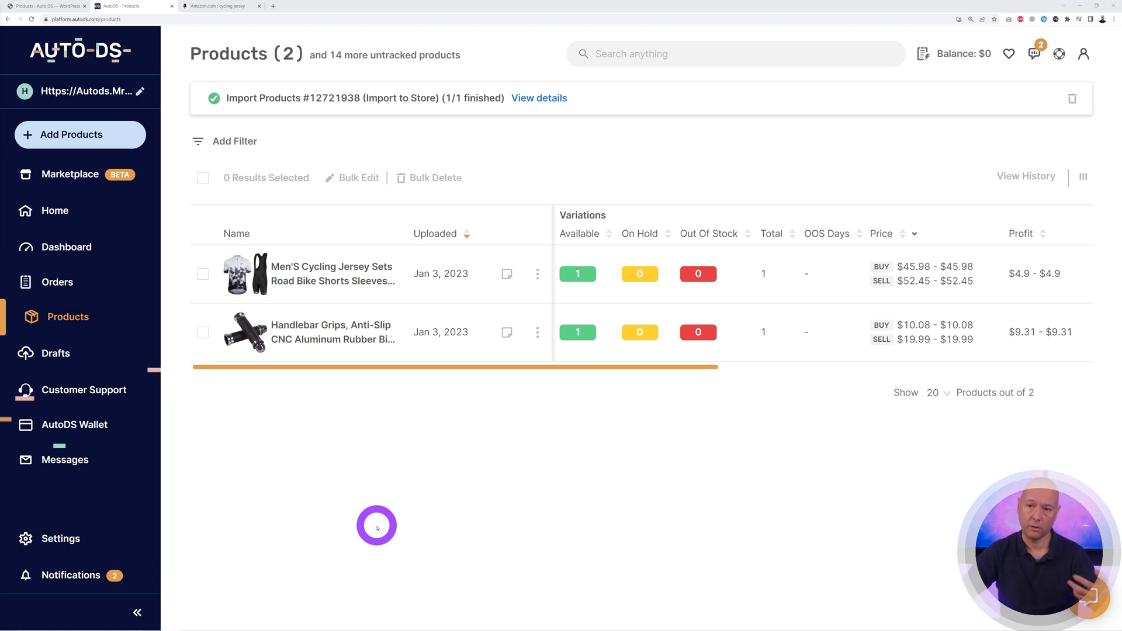
Start a multiple-product import in AutoDS with Amazon as the supplier source.
{"action": "left_click", "coordinate": [76, 135]}
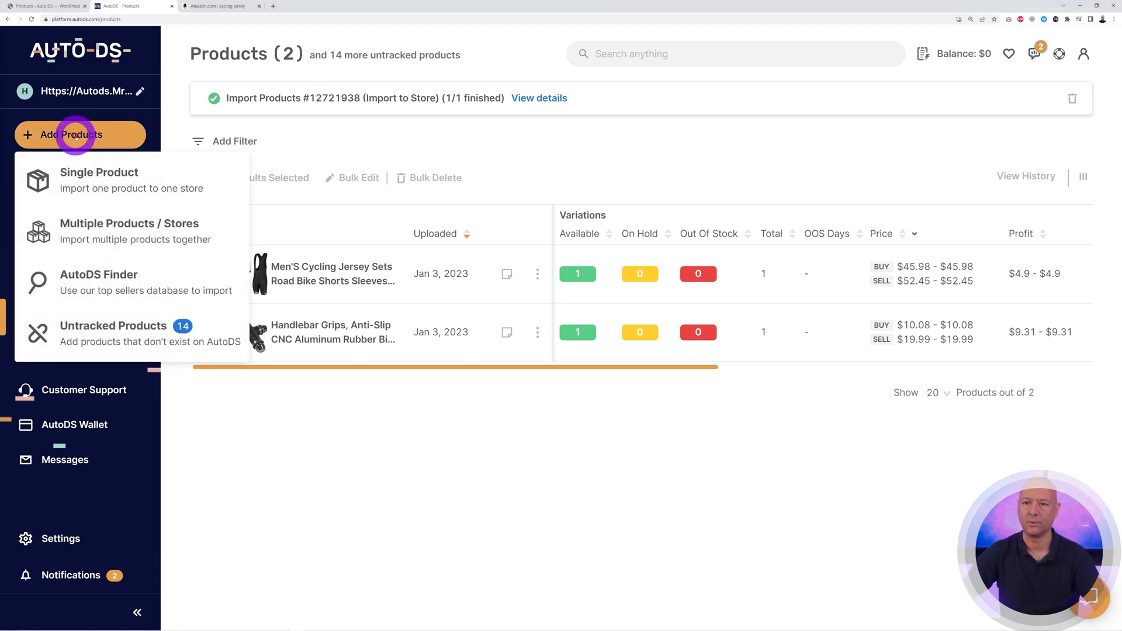
{"action": "left_click", "coordinate": [126, 236]}
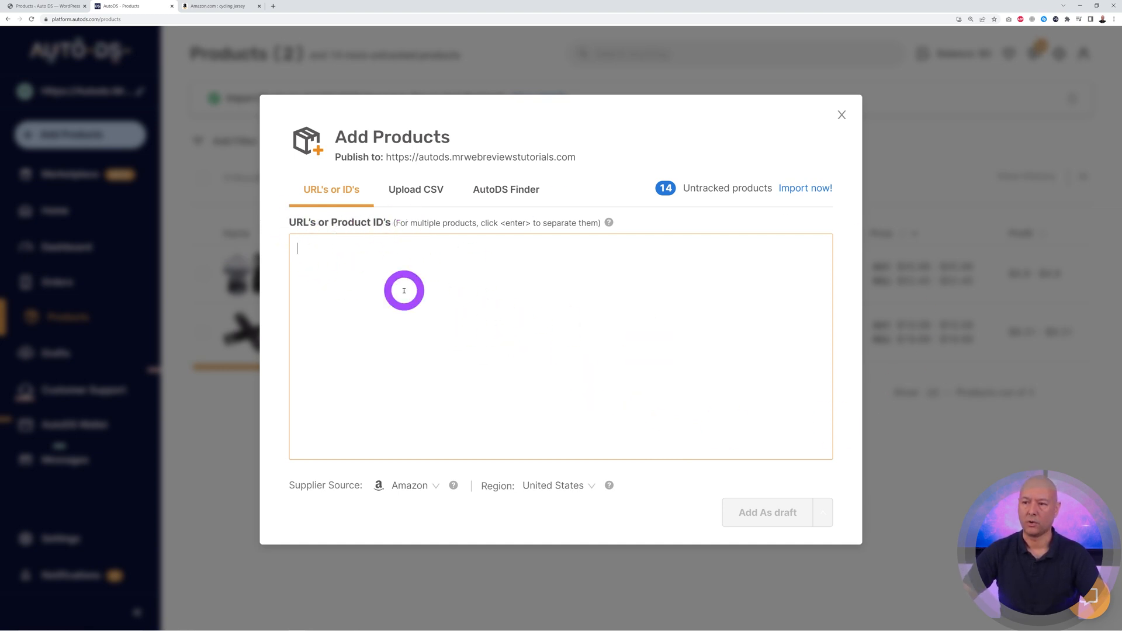
{"action": "left_click", "coordinate": [437, 487]}
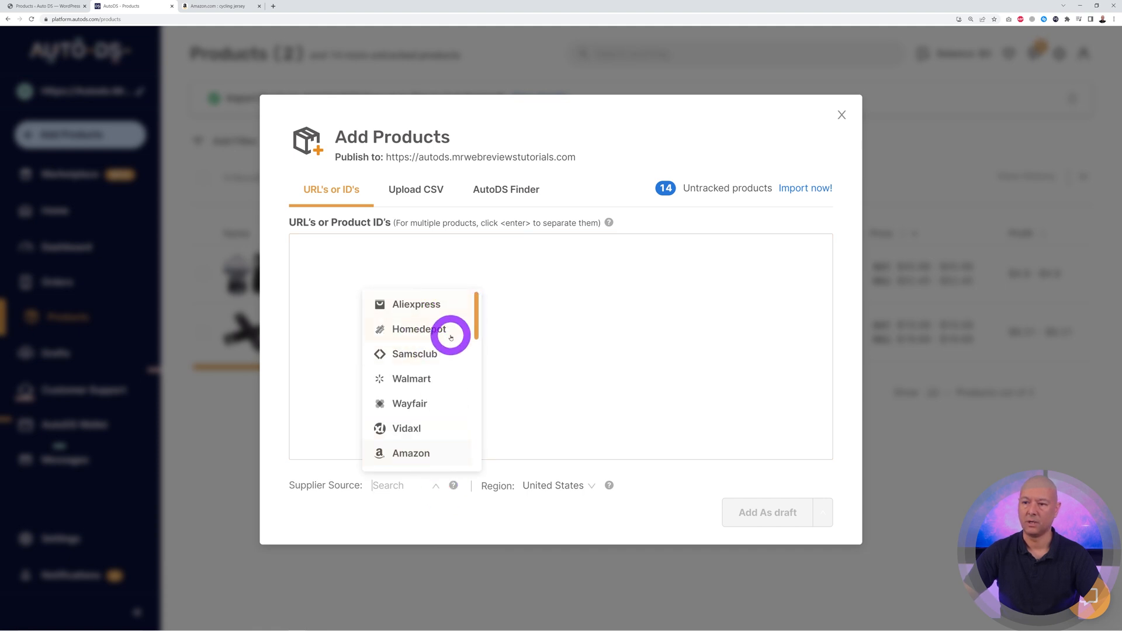
{"action": "scroll", "coordinate": [441, 397], "scroll_direction": "down", "scroll_amount": 3}
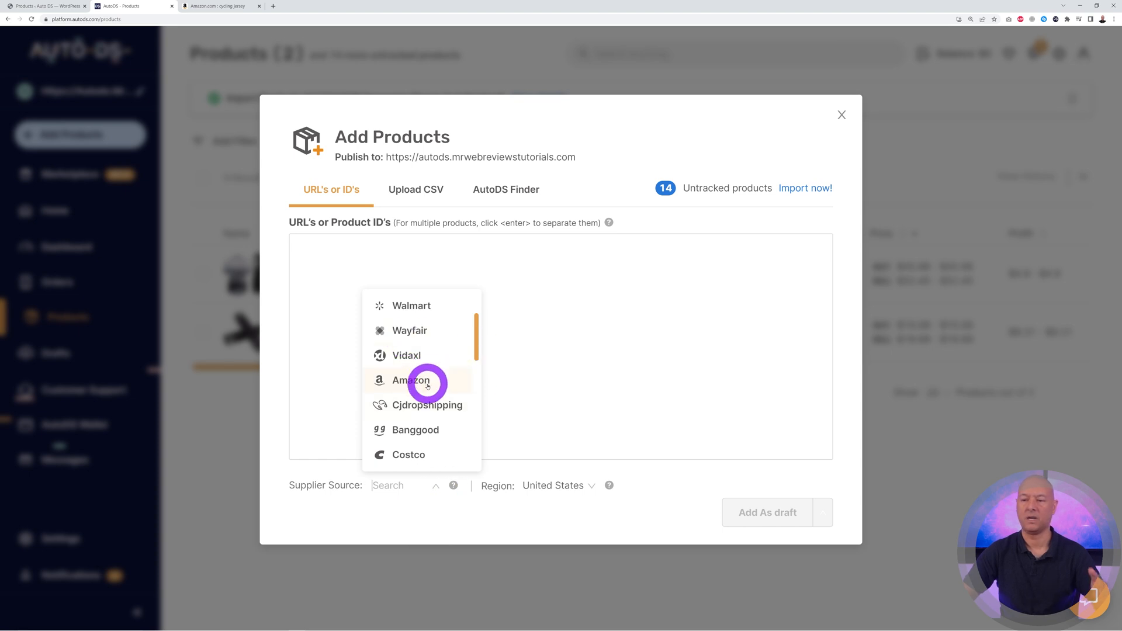
{"action": "left_click", "coordinate": [427, 383]}
{"action": "left_click", "coordinate": [493, 377]}
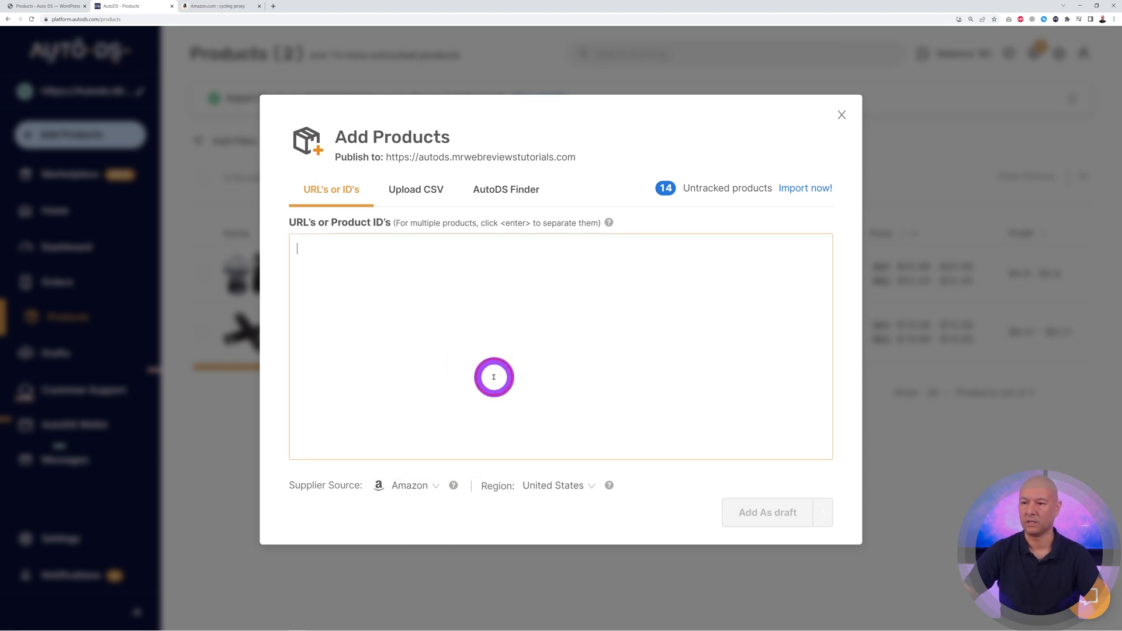
Switch to the Amazon cycling jersey results and open the first three jersey listings in separate new tabs.
{"action": "left_click", "coordinate": [206, 6]}
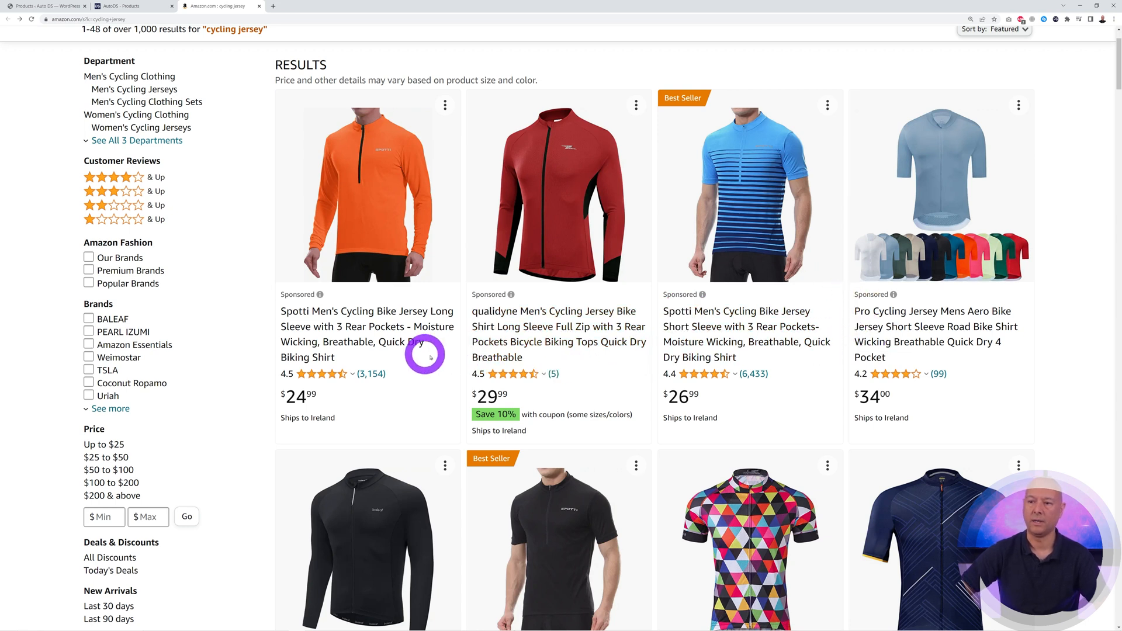
{"action": "mouse_move", "coordinate": [417, 352]}
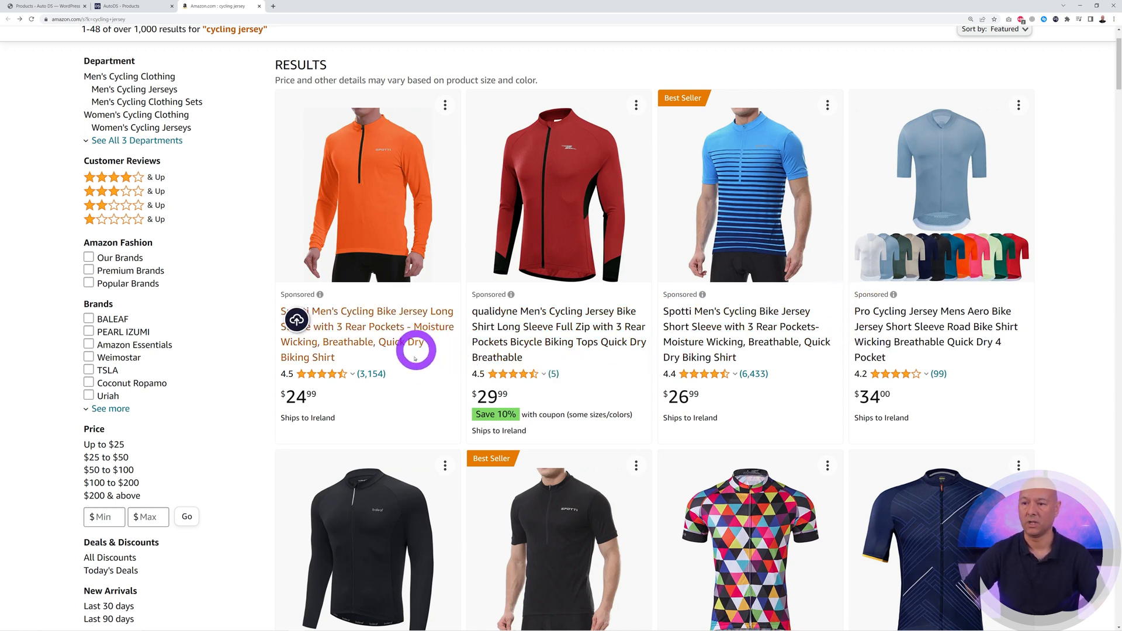
{"action": "right_click", "coordinate": [349, 331]}
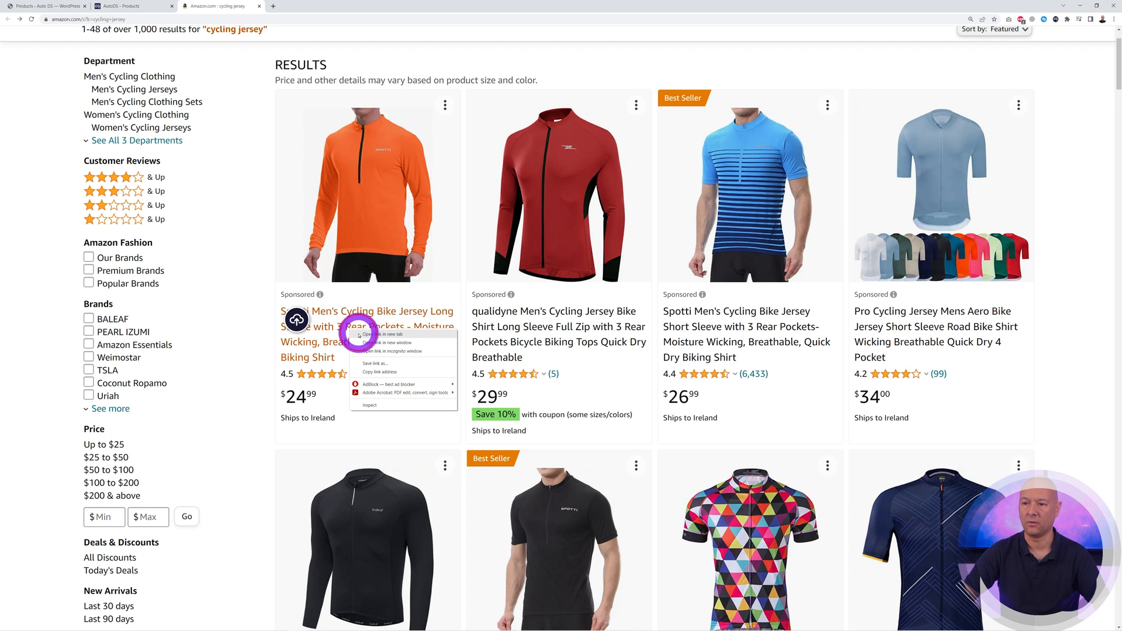
{"action": "left_click", "coordinate": [366, 338]}
{"action": "right_click", "coordinate": [515, 333]}
{"action": "left_click", "coordinate": [529, 338]}
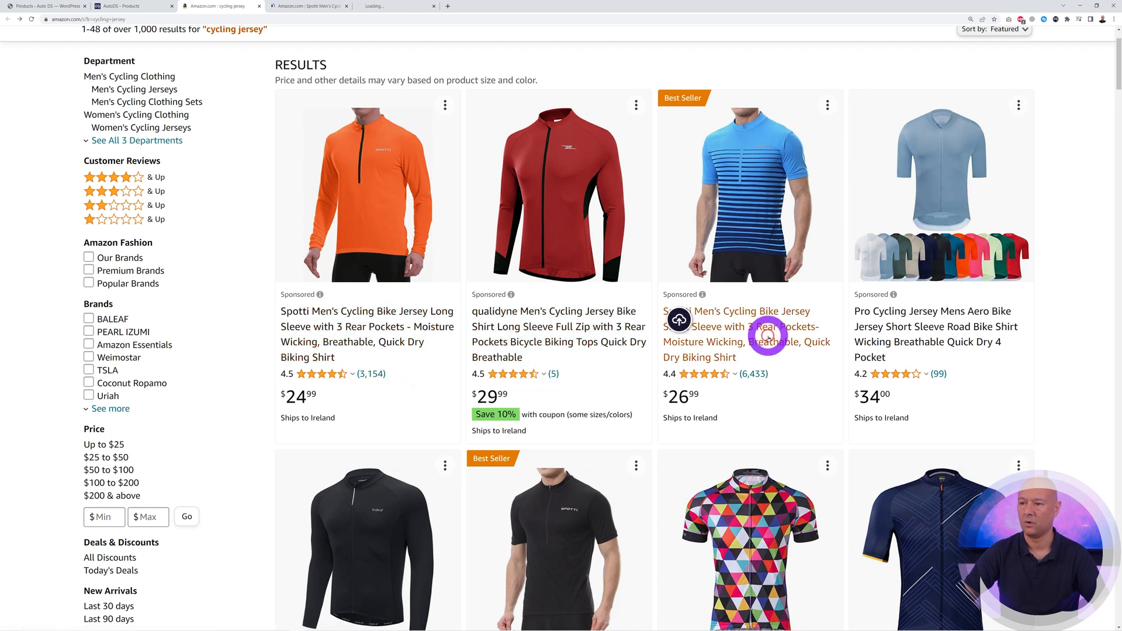
{"action": "right_click", "coordinate": [770, 332]}
{"action": "left_click", "coordinate": [776, 336]}
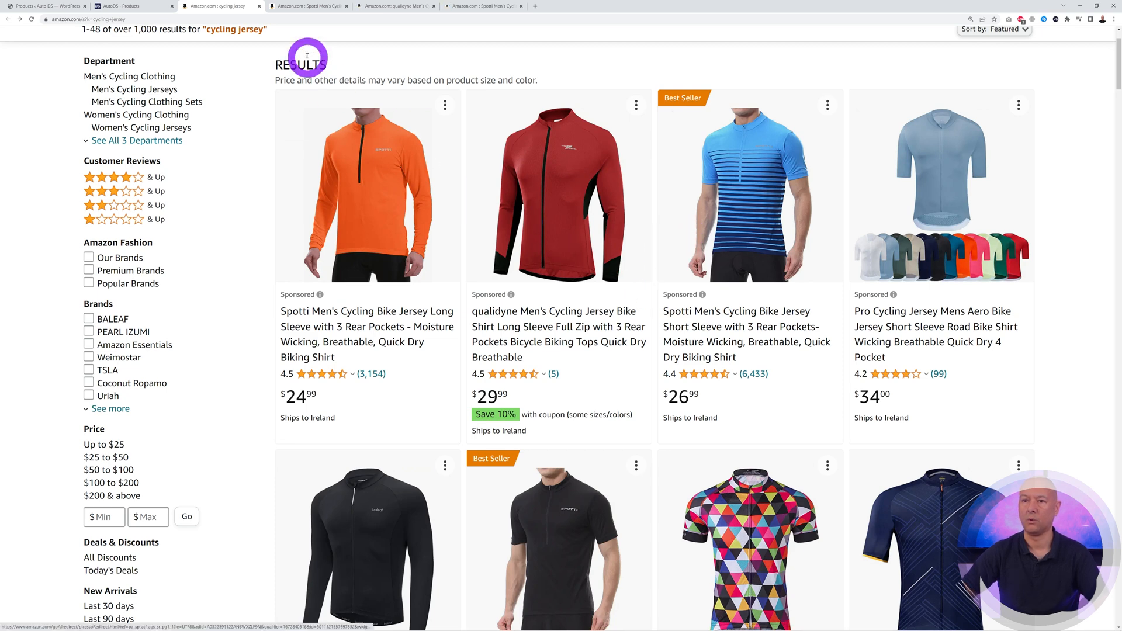
Copy product ID B07D72G63H from the Spotti long-sleeve jersey page and paste it into the AutoDS product ID list.
{"action": "left_click", "coordinate": [308, 6]}
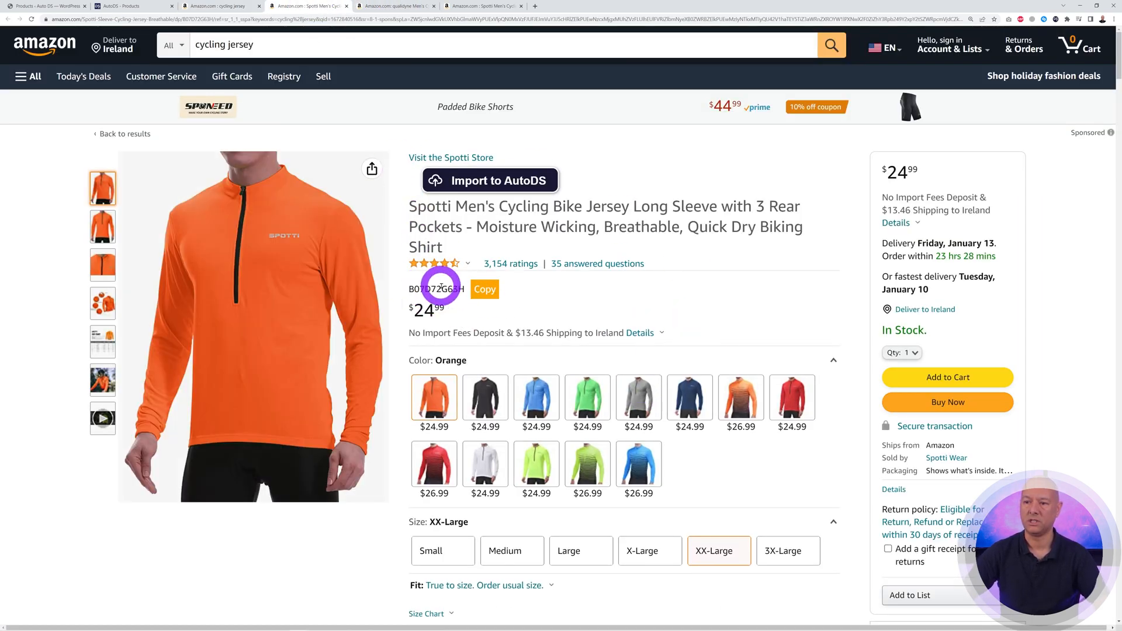
{"action": "left_click", "coordinate": [486, 293]}
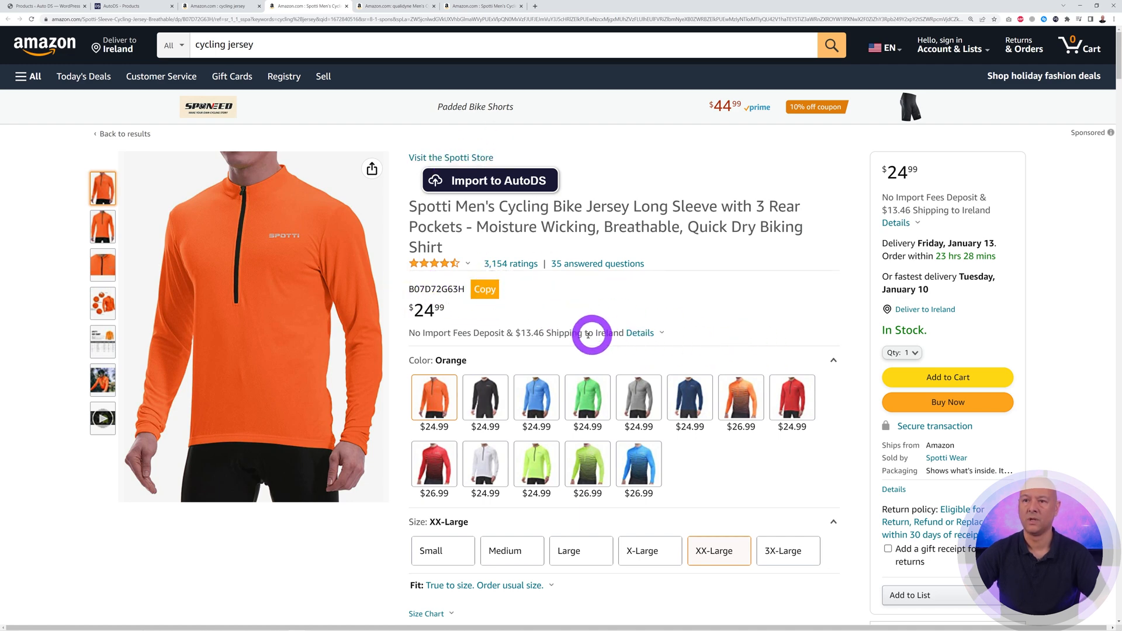
{"action": "left_click", "coordinate": [139, 7]}
{"action": "left_click", "coordinate": [438, 298]}
{"action": "key", "text": "ctrl+v"}
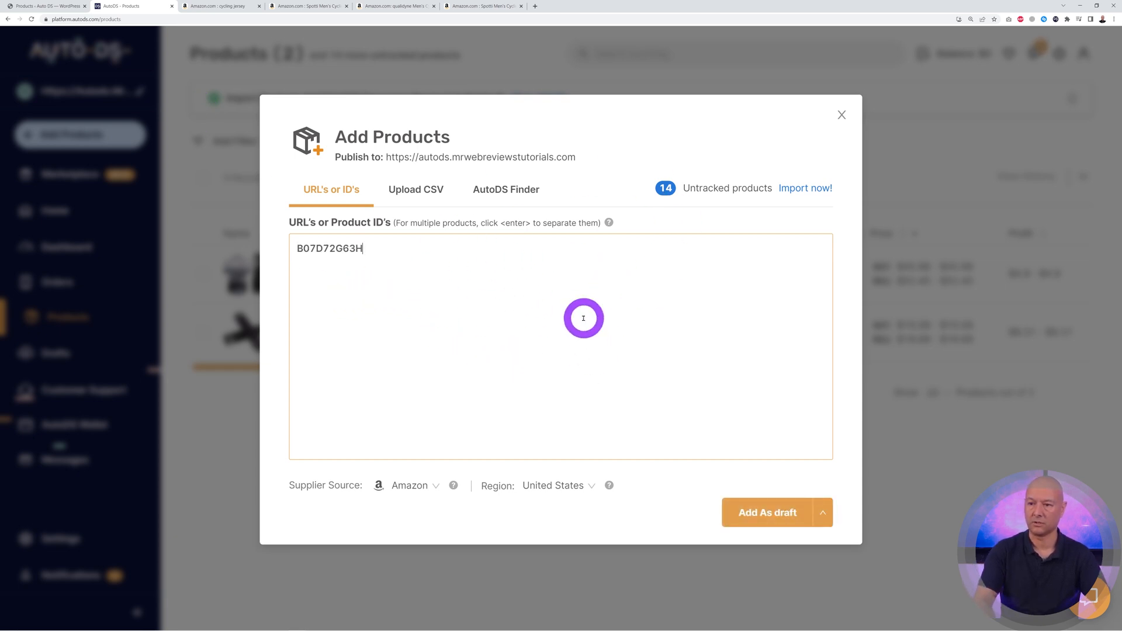
Add the IDs of the qualidyne jersey (B0B87QTB9N) and Spotti short-sleeve jersey (B08VNRFM3V) on separate lines of the AutoDS list.
{"action": "left_click", "coordinate": [374, 6]}
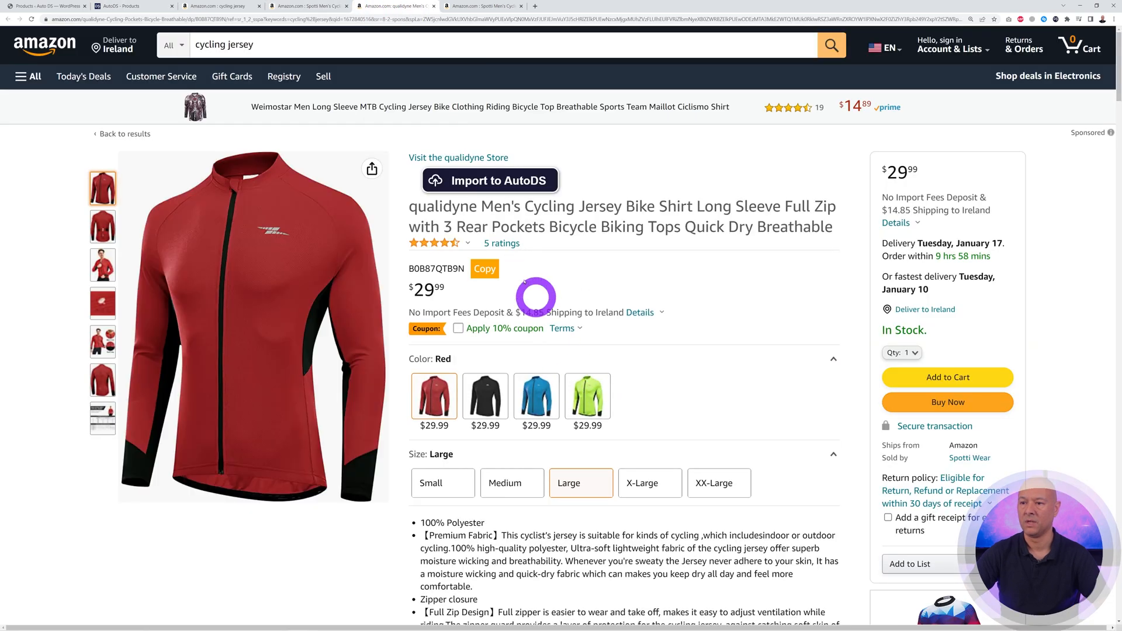
{"action": "left_click", "coordinate": [485, 275]}
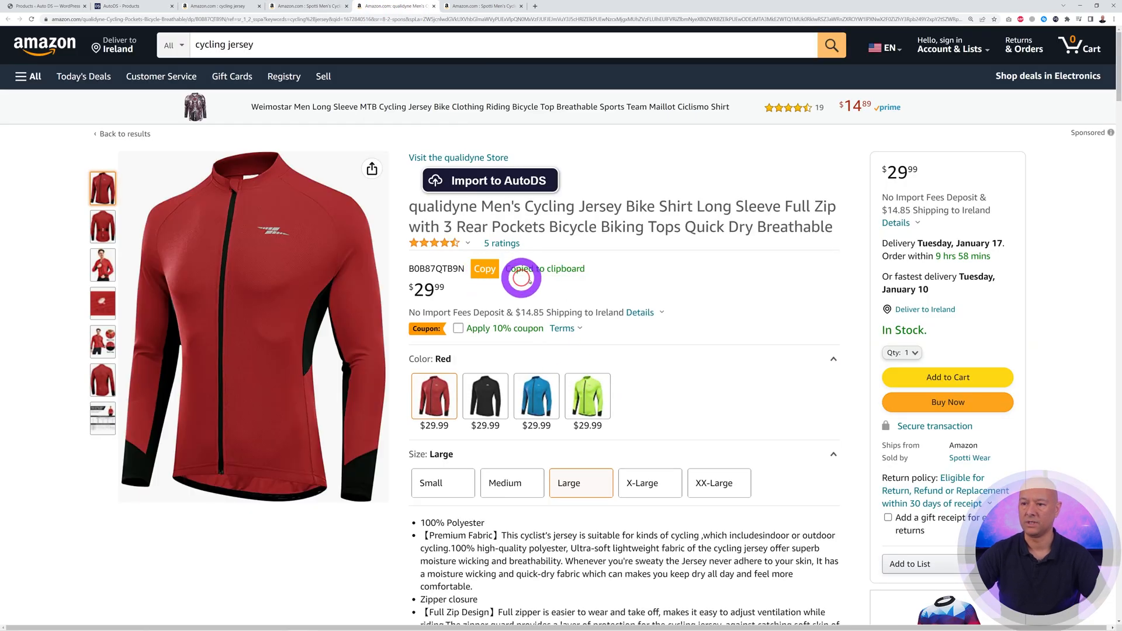
{"action": "left_click", "coordinate": [142, 8]}
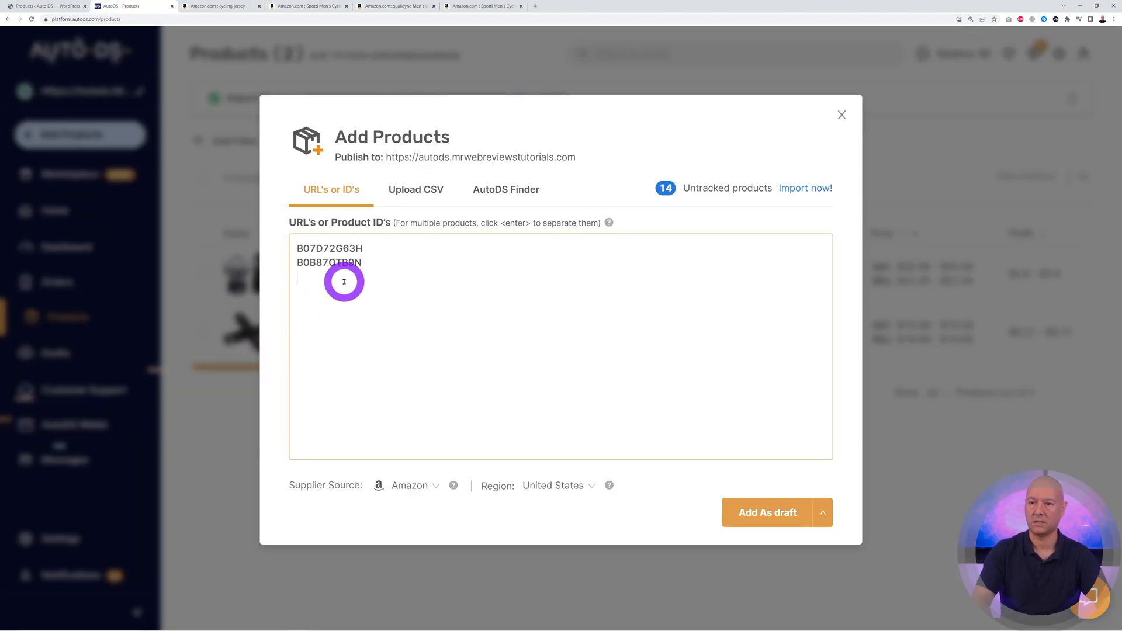
{"action": "left_click", "coordinate": [478, 6]}
{"action": "left_click", "coordinate": [487, 292]}
{"action": "left_click", "coordinate": [137, 10]}
{"action": "key", "text": "ctrl+v"}
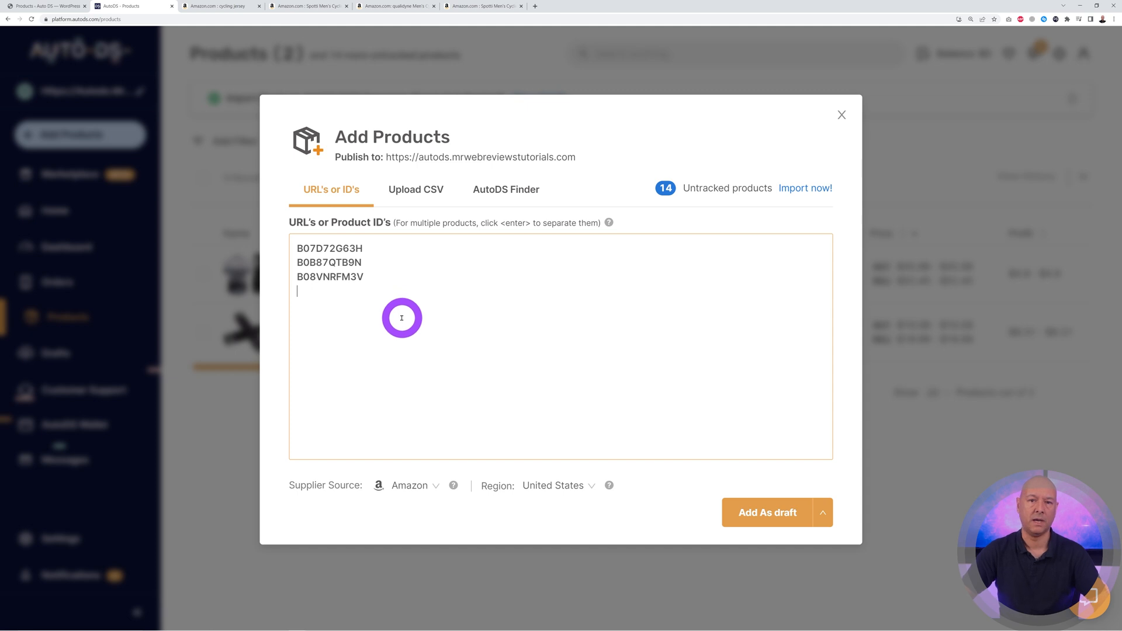
{"action": "key", "text": "Return"}
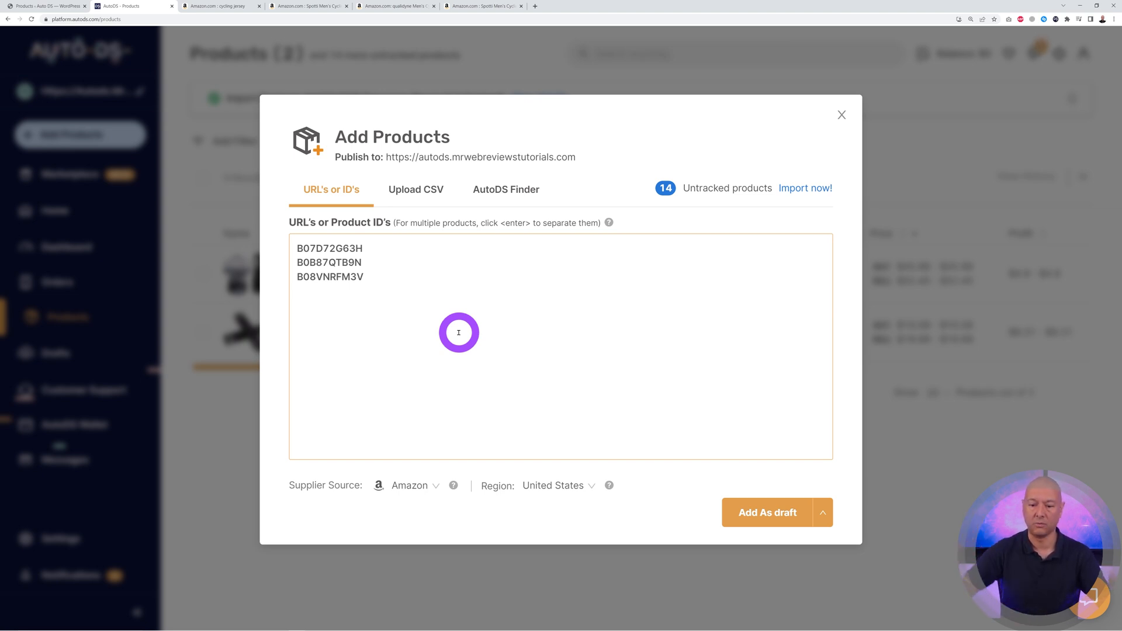
Add the three listed products as drafts and view the details of the draft creation job in AutoDS.
{"action": "left_click", "coordinate": [765, 520]}
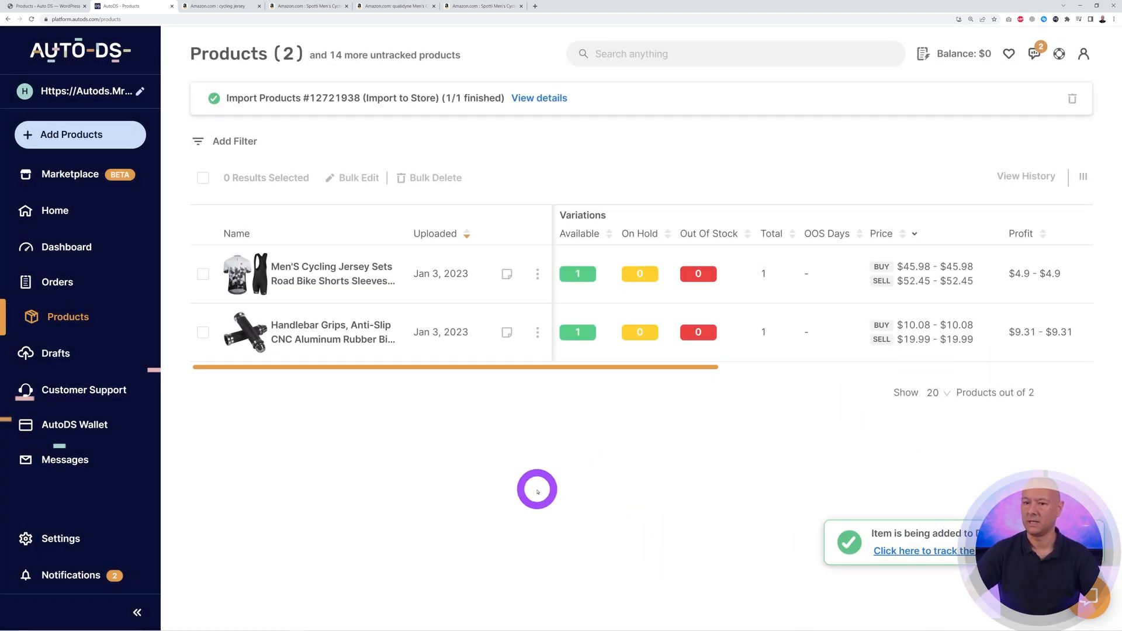
{"action": "left_click", "coordinate": [47, 353]}
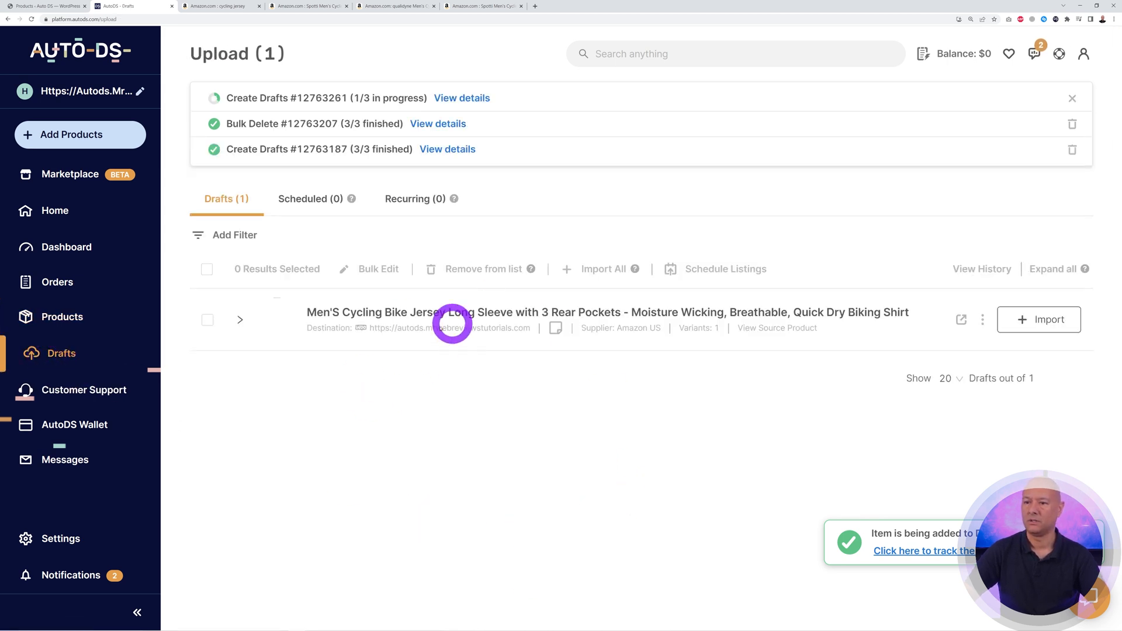
{"action": "left_click", "coordinate": [465, 98]}
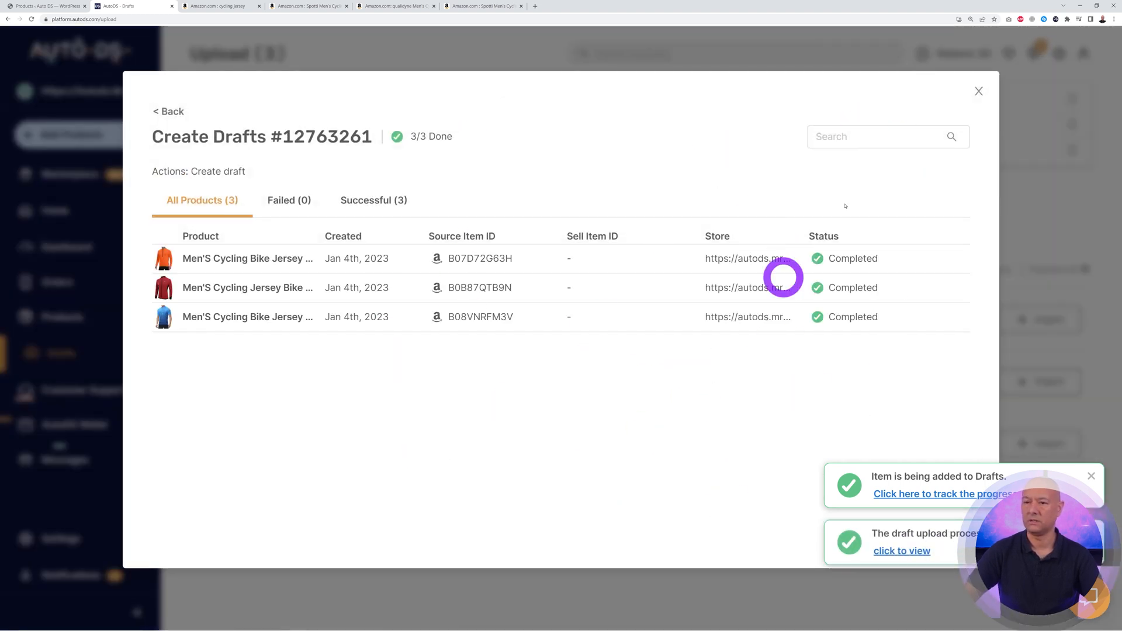
Import all three cycling jersey drafts to the store, and reload the WooCommerce product list in WordPress to check them.
{"action": "left_click", "coordinate": [979, 91]}
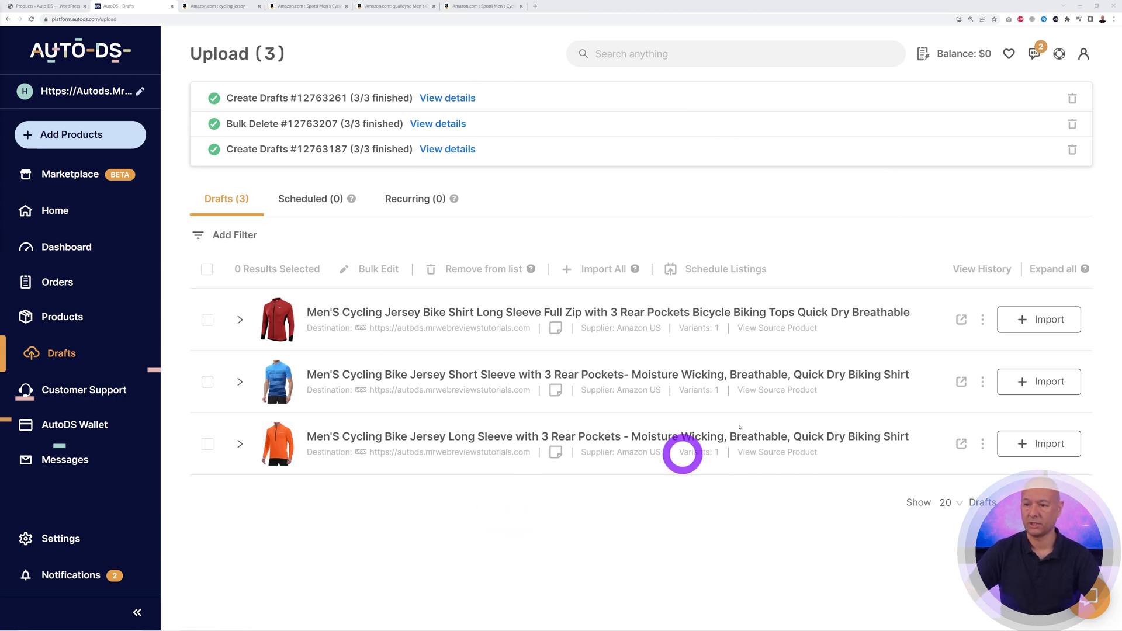
{"action": "left_click", "coordinate": [201, 275]}
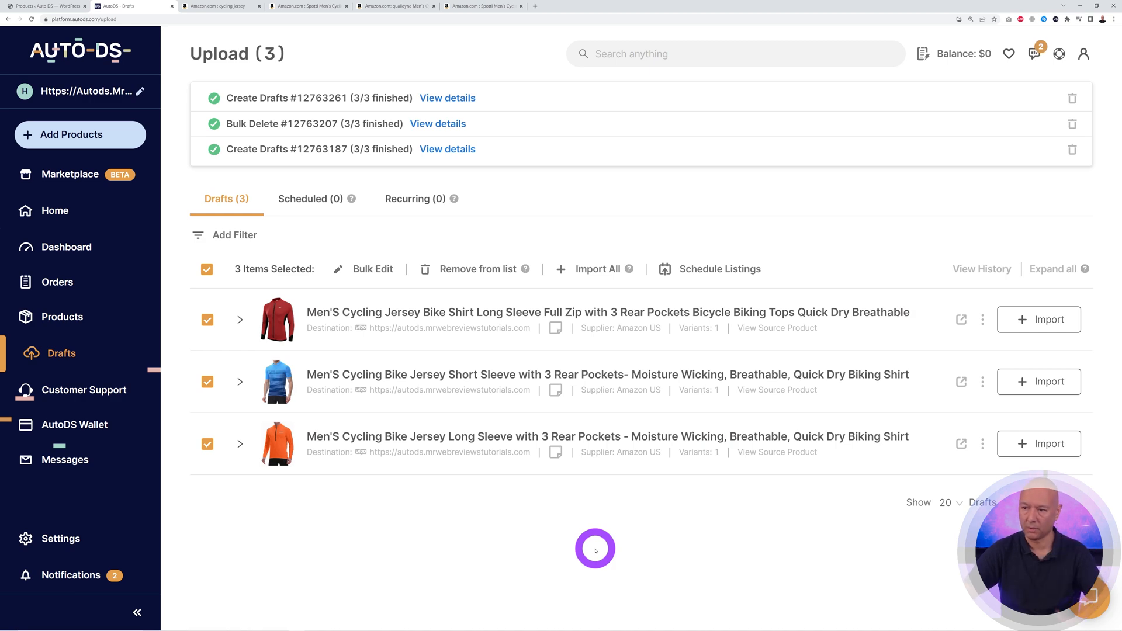
{"action": "left_click", "coordinate": [583, 273]}
{"action": "left_click", "coordinate": [612, 383]}
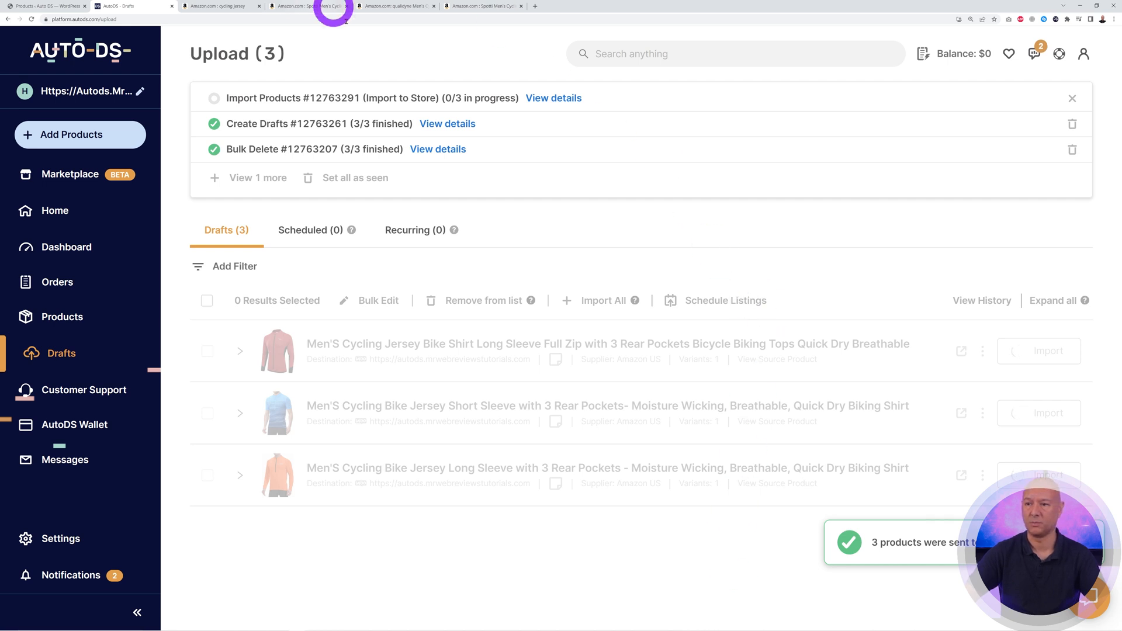
{"action": "left_click", "coordinate": [54, 8]}
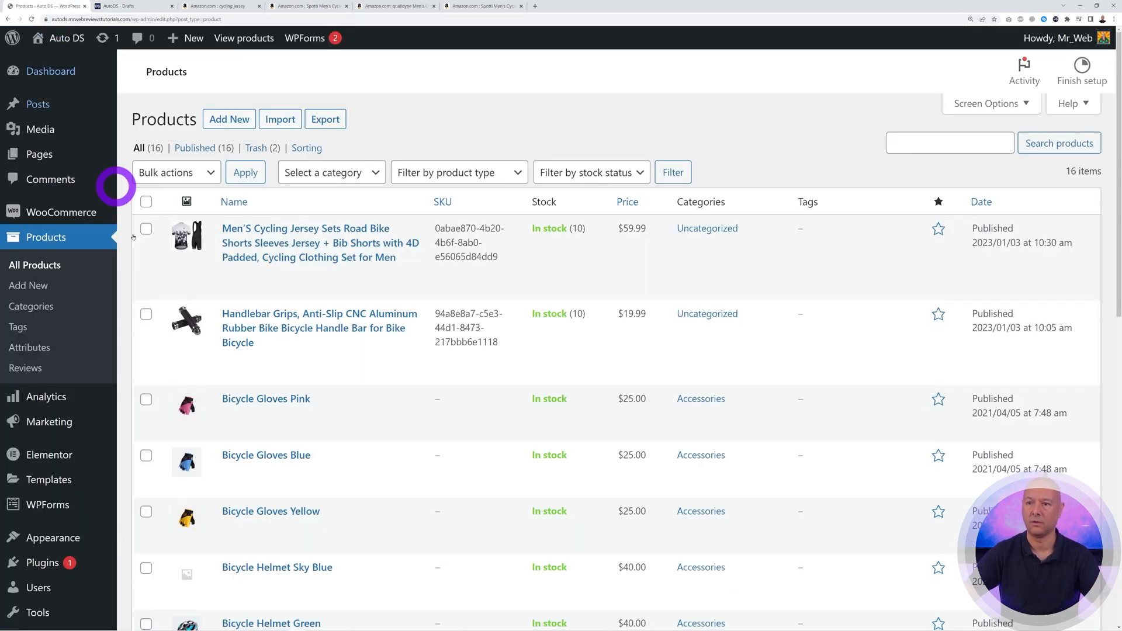
{"action": "left_click", "coordinate": [33, 20]}
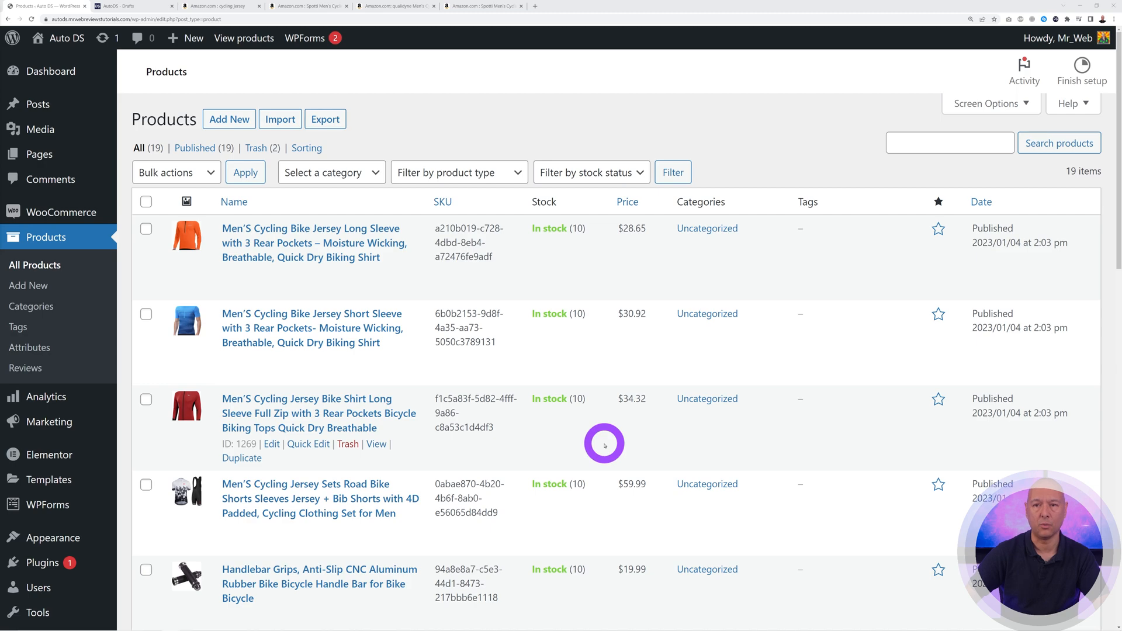
{"action": "left_click", "coordinate": [220, 6]}
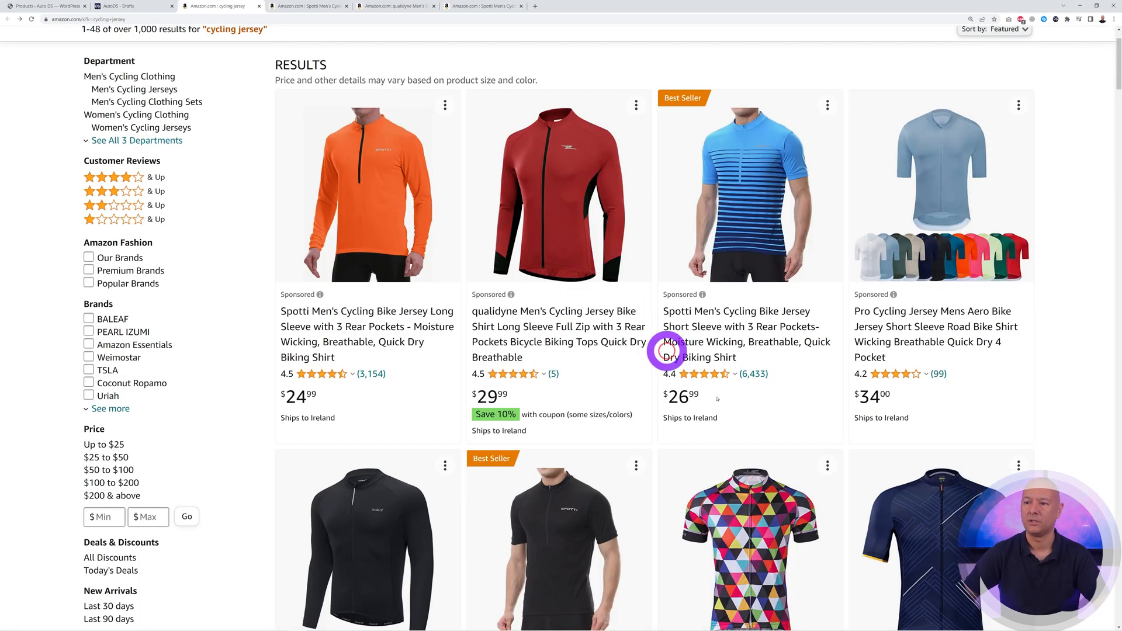
{"action": "scroll", "coordinate": [753, 425], "scroll_direction": "down", "scroll_amount": 10}
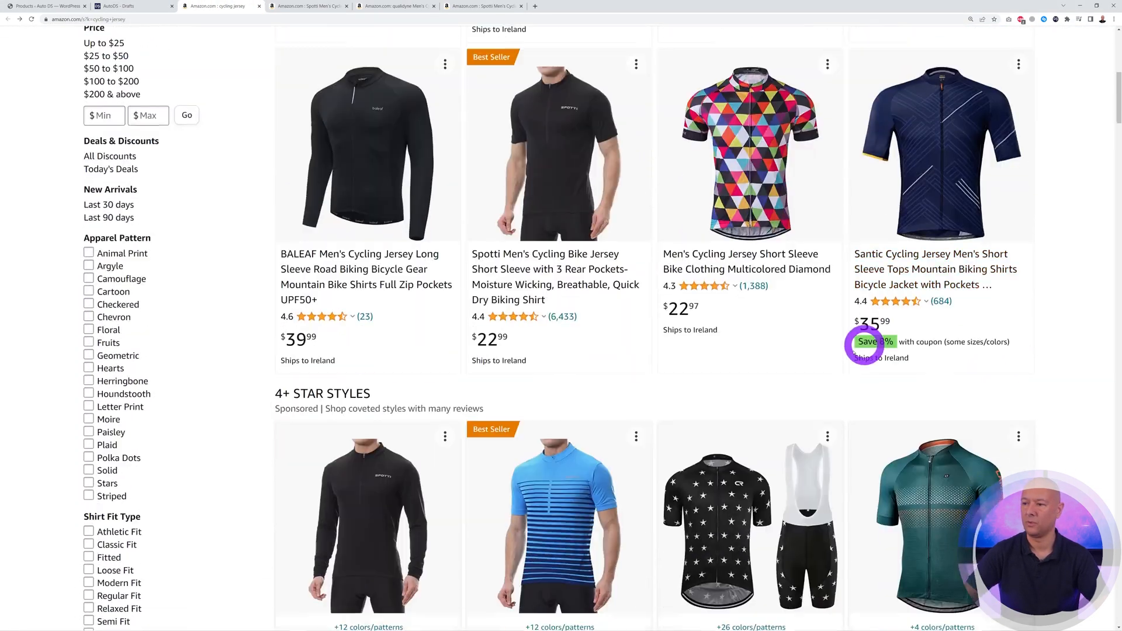
{"action": "scroll", "coordinate": [776, 391], "scroll_direction": "down", "scroll_amount": 8}
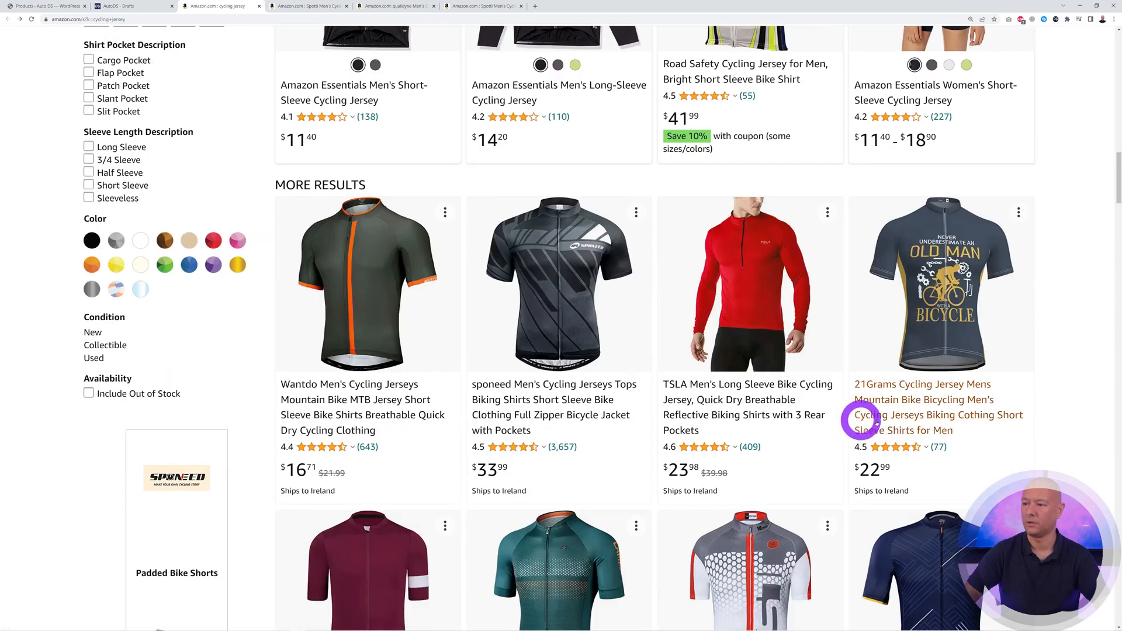
{"action": "scroll", "coordinate": [830, 253], "scroll_direction": "up", "scroll_amount": 13}
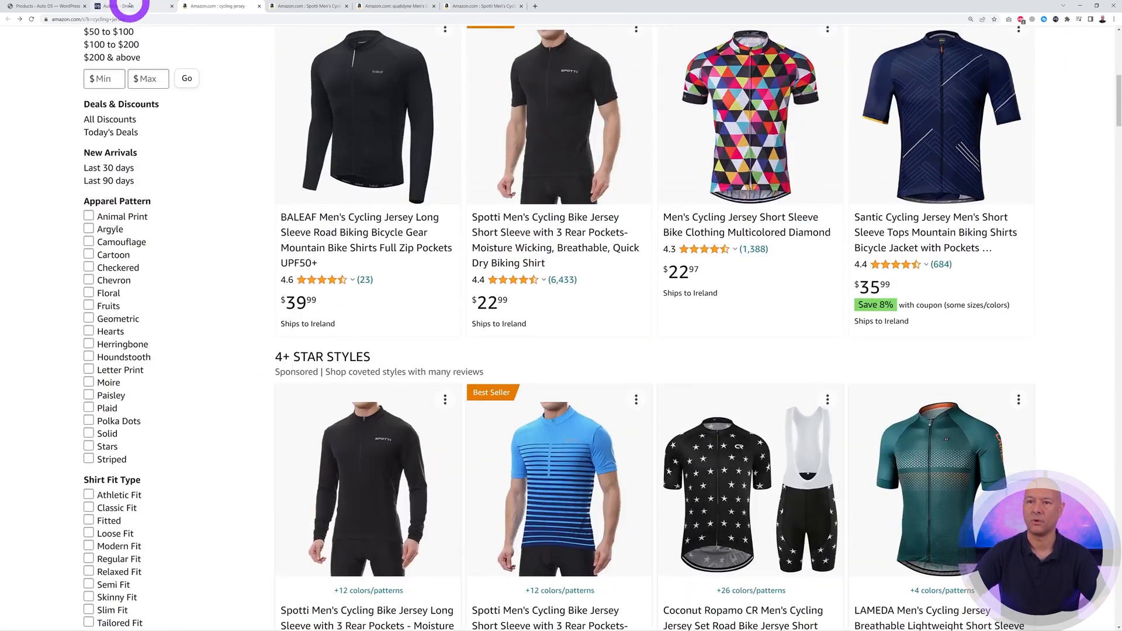
Switch to AutoDS, select all five products in the product list and list the fields available for bulk editing.
{"action": "left_click", "coordinate": [131, 7]}
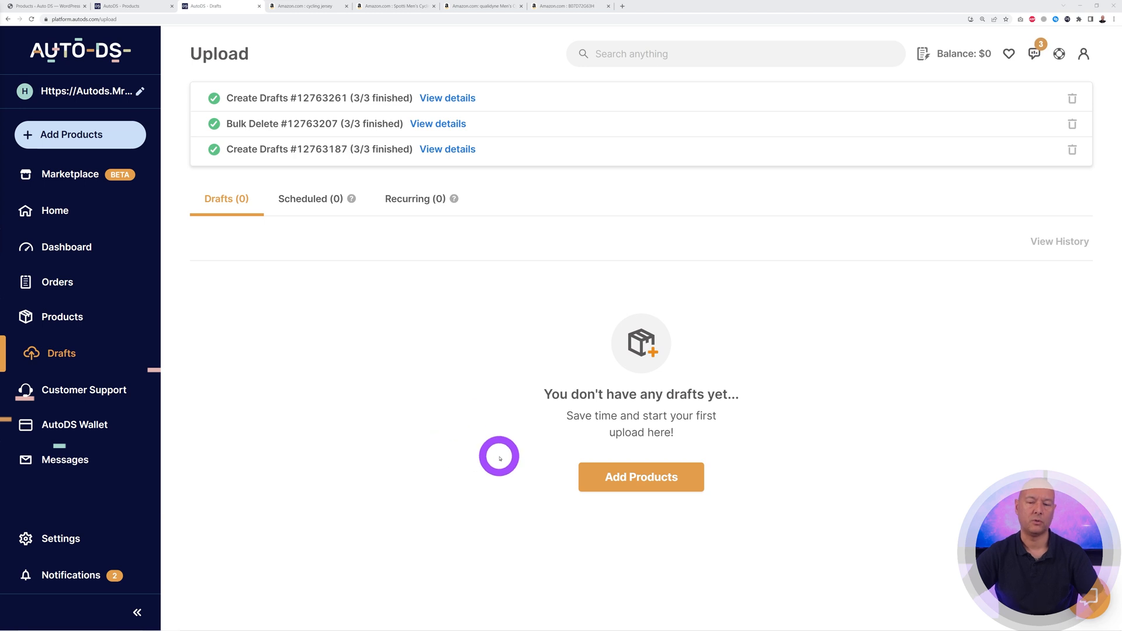
{"action": "left_click", "coordinate": [32, 317]}
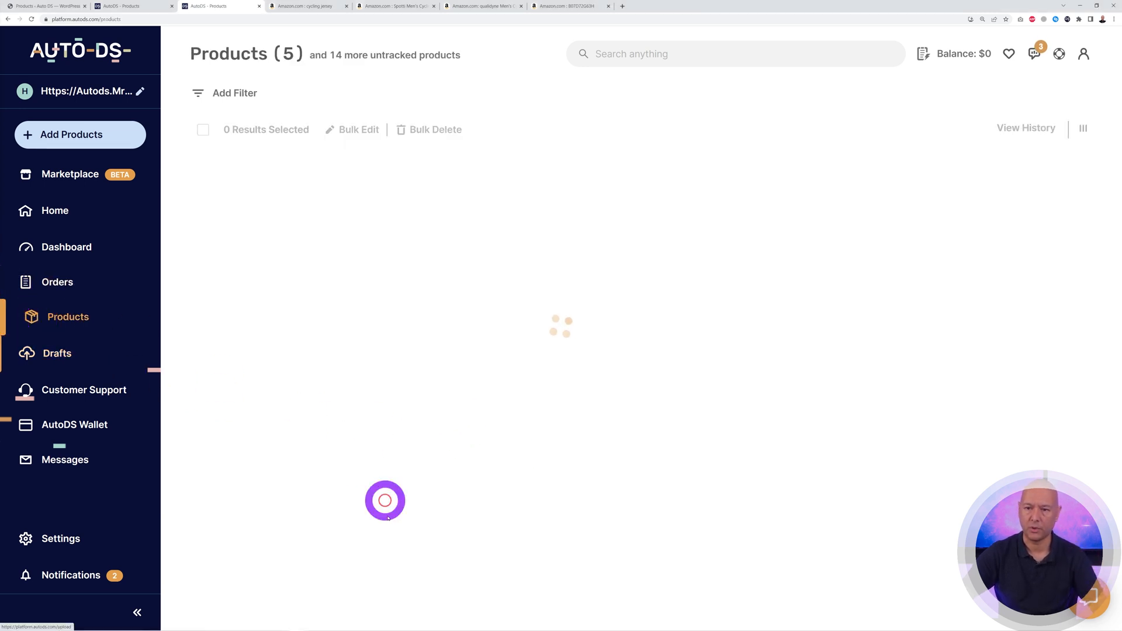
{"action": "left_click", "coordinate": [203, 130]}
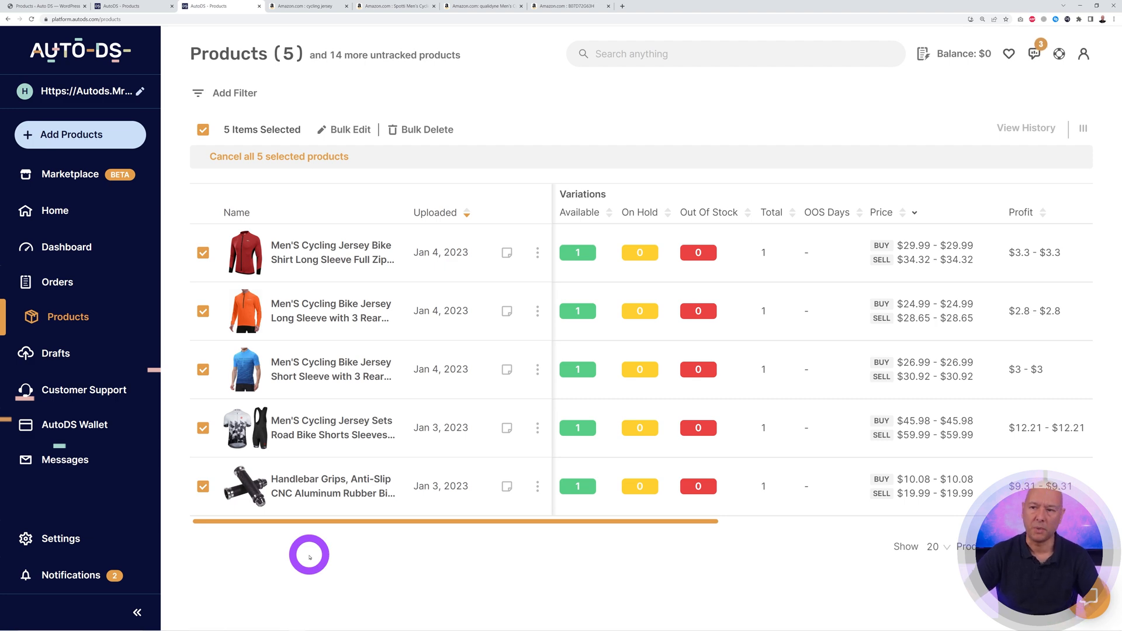
{"action": "left_click", "coordinate": [348, 133]}
{"action": "left_click", "coordinate": [473, 321]}
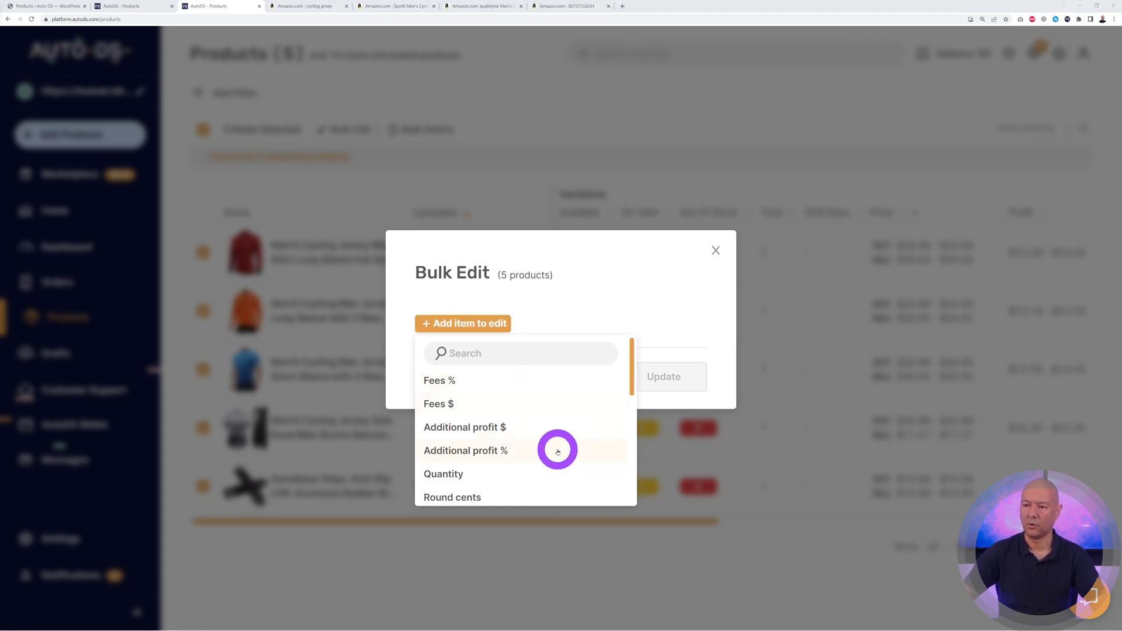
Add Additional profit % to the bulk edit, set it to Change By 5 and update the five products.
{"action": "scroll", "coordinate": [557, 452], "scroll_direction": "down", "scroll_amount": 3}
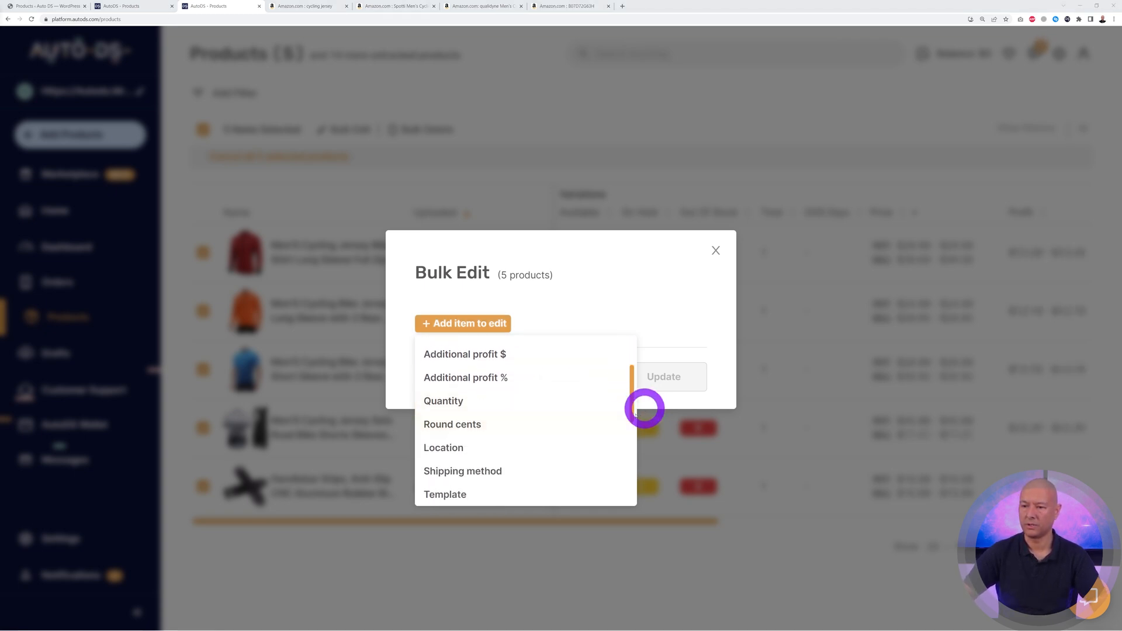
{"action": "scroll", "coordinate": [518, 468], "scroll_direction": "down", "scroll_amount": 2}
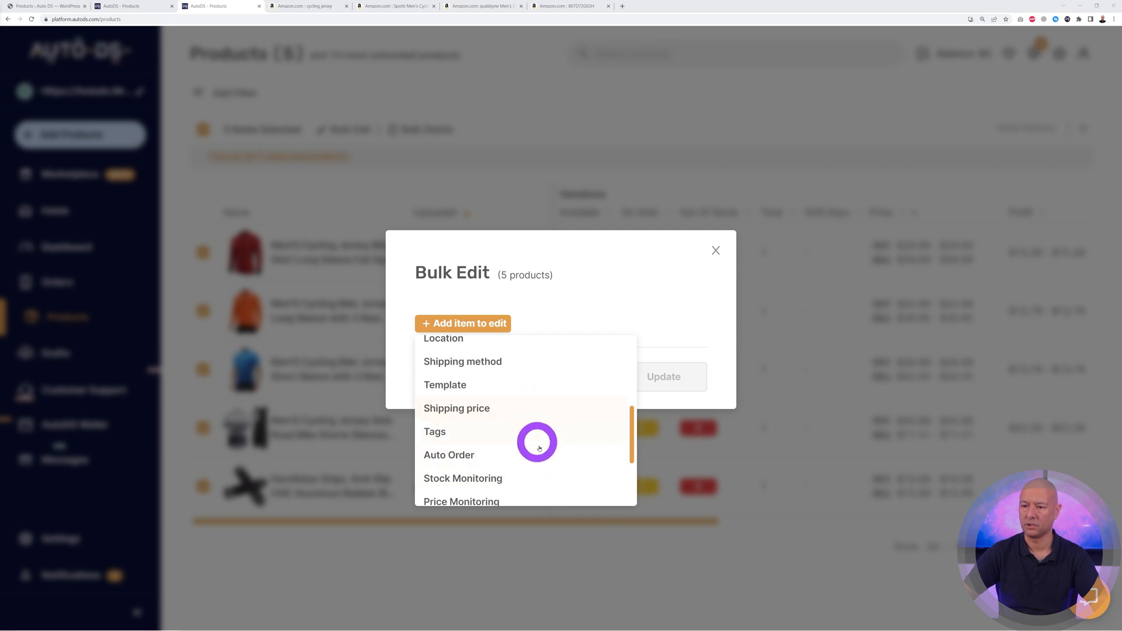
{"action": "scroll", "coordinate": [570, 449], "scroll_direction": "down", "scroll_amount": 3}
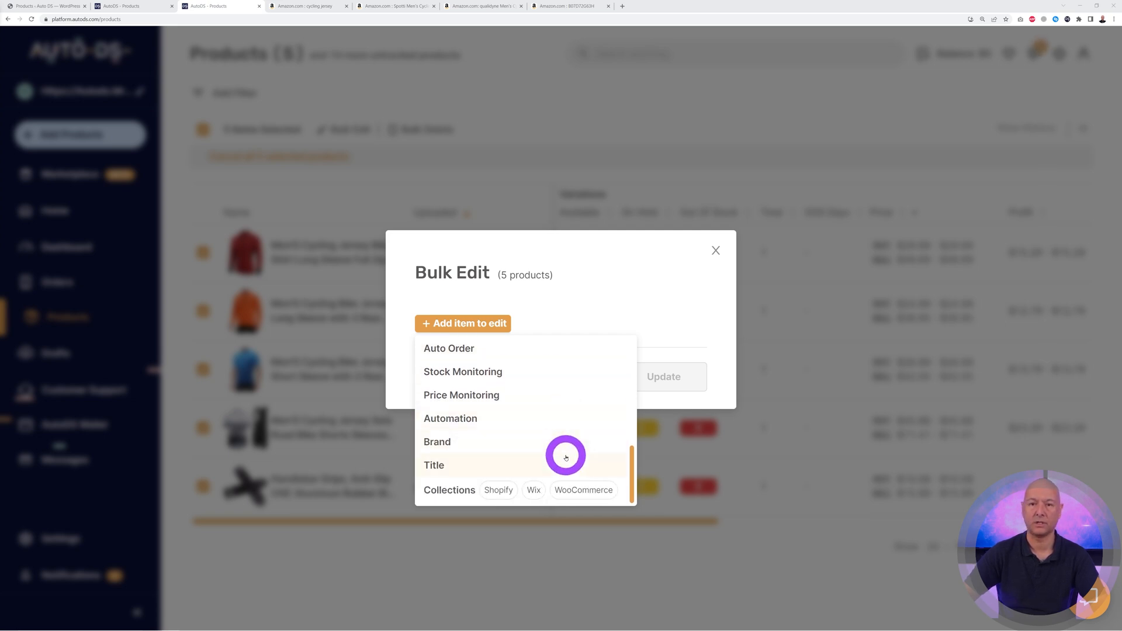
{"action": "scroll", "coordinate": [560, 457], "scroll_direction": "up", "scroll_amount": 8}
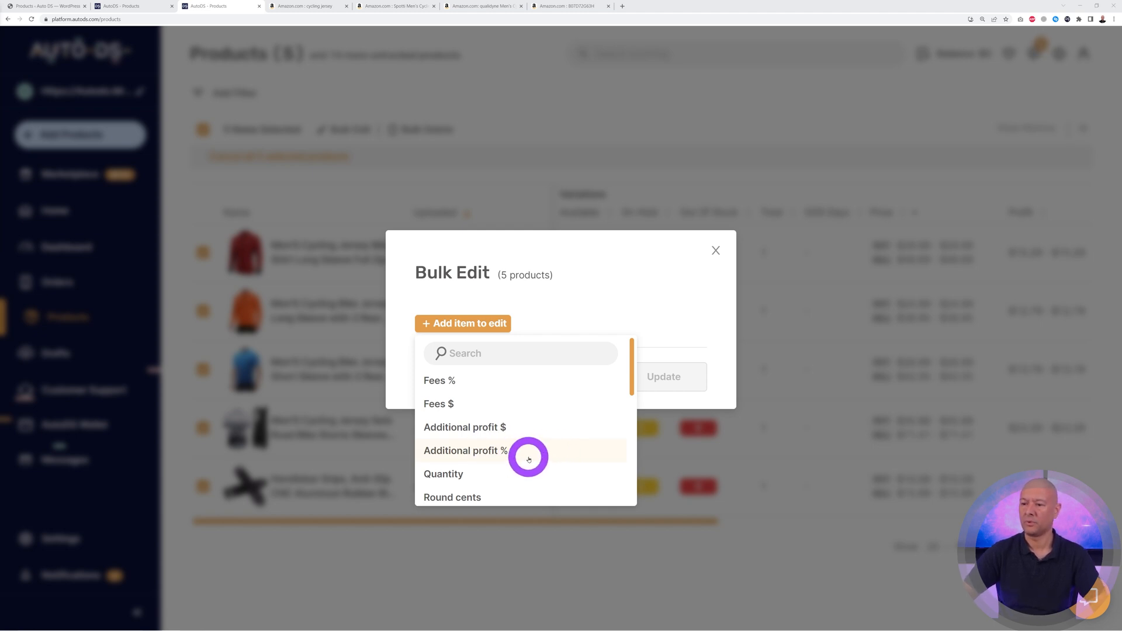
{"action": "left_click", "coordinate": [503, 452]}
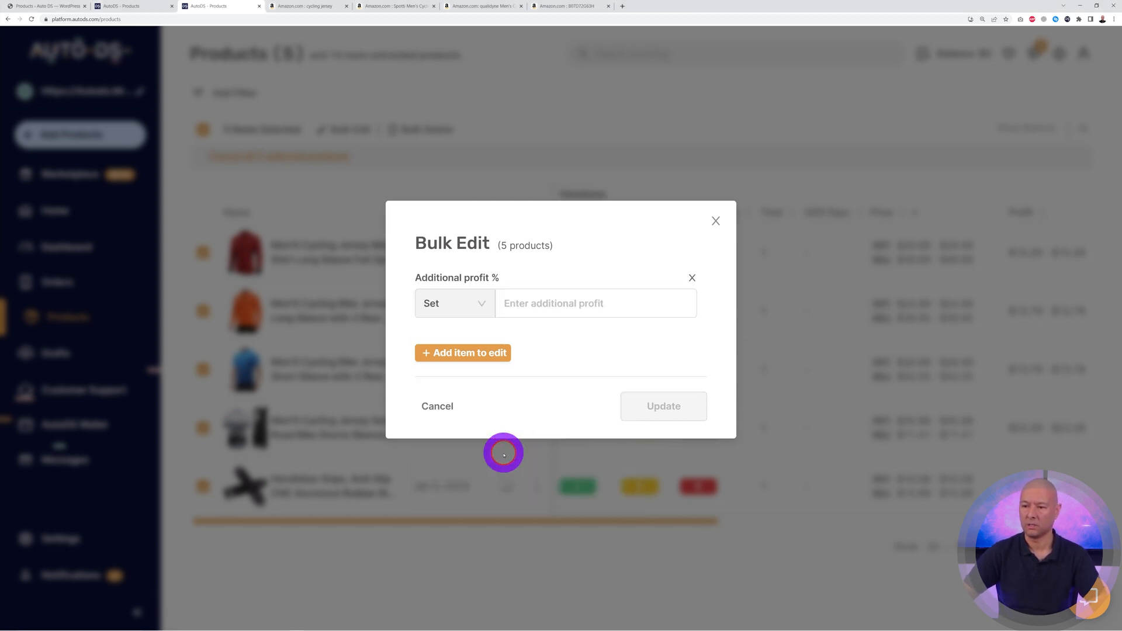
{"action": "left_click", "coordinate": [483, 304]}
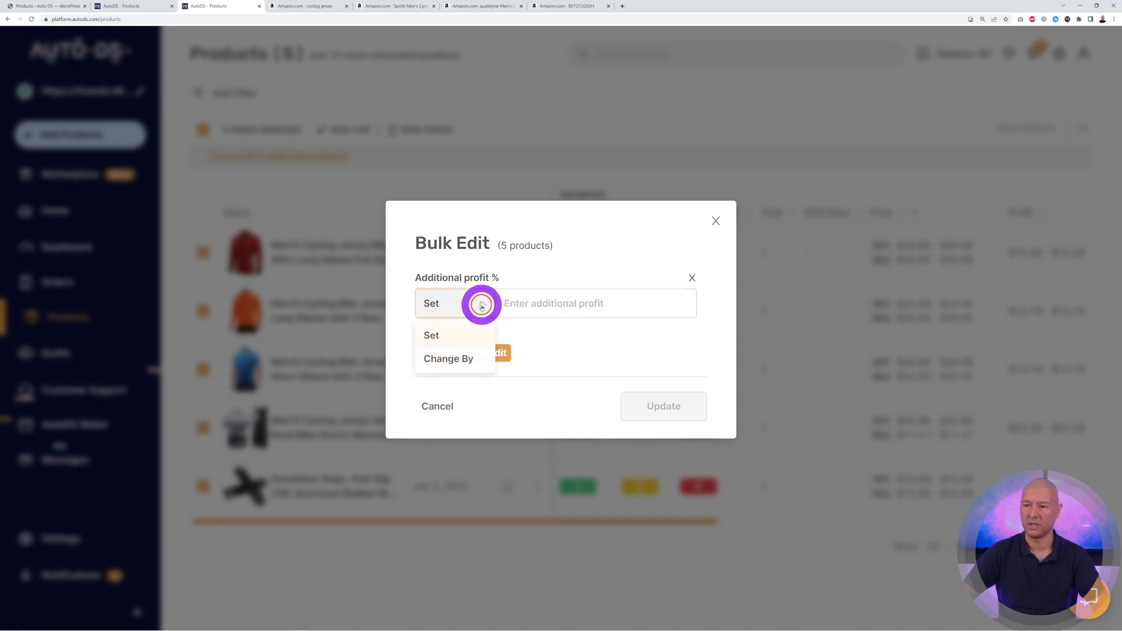
{"action": "left_click", "coordinate": [466, 358]}
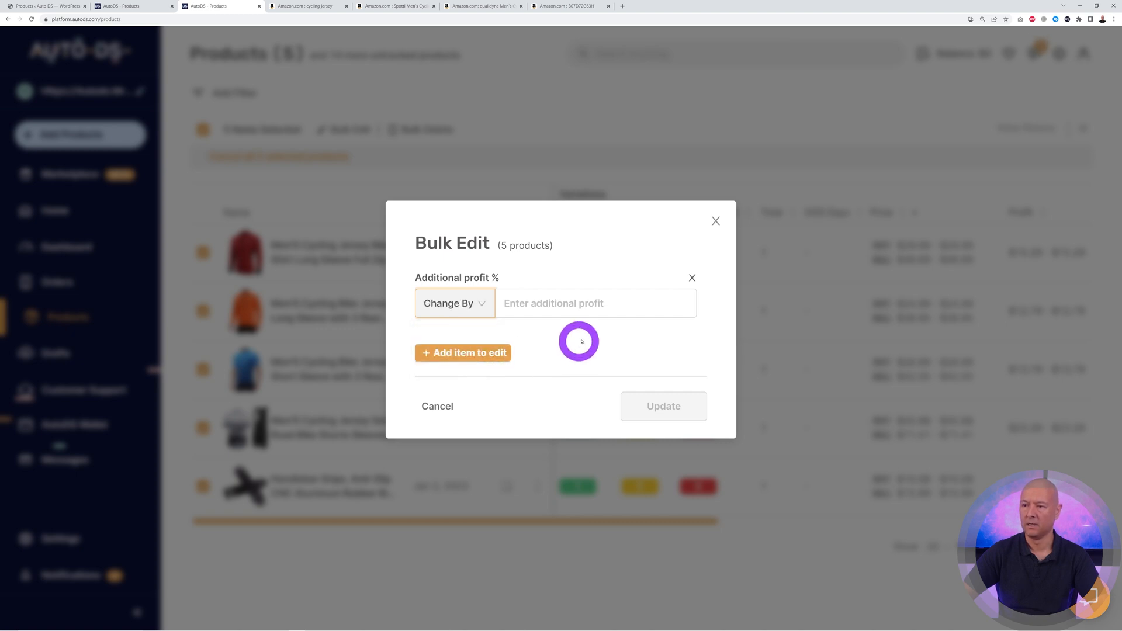
{"action": "left_click", "coordinate": [584, 316]}
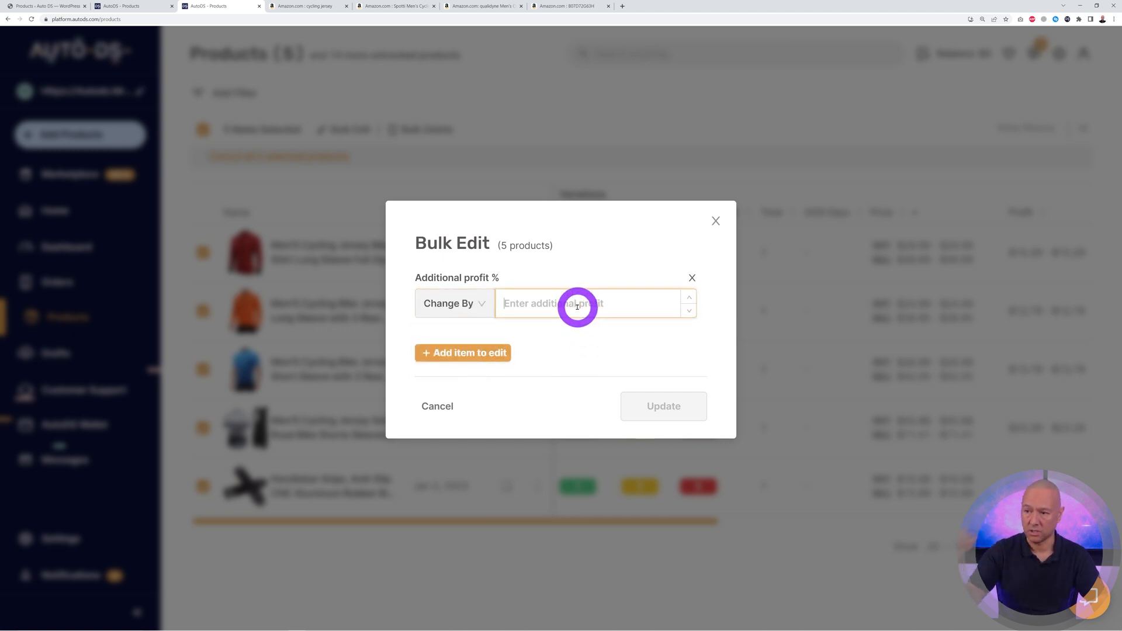
{"action": "type", "text": "5"}
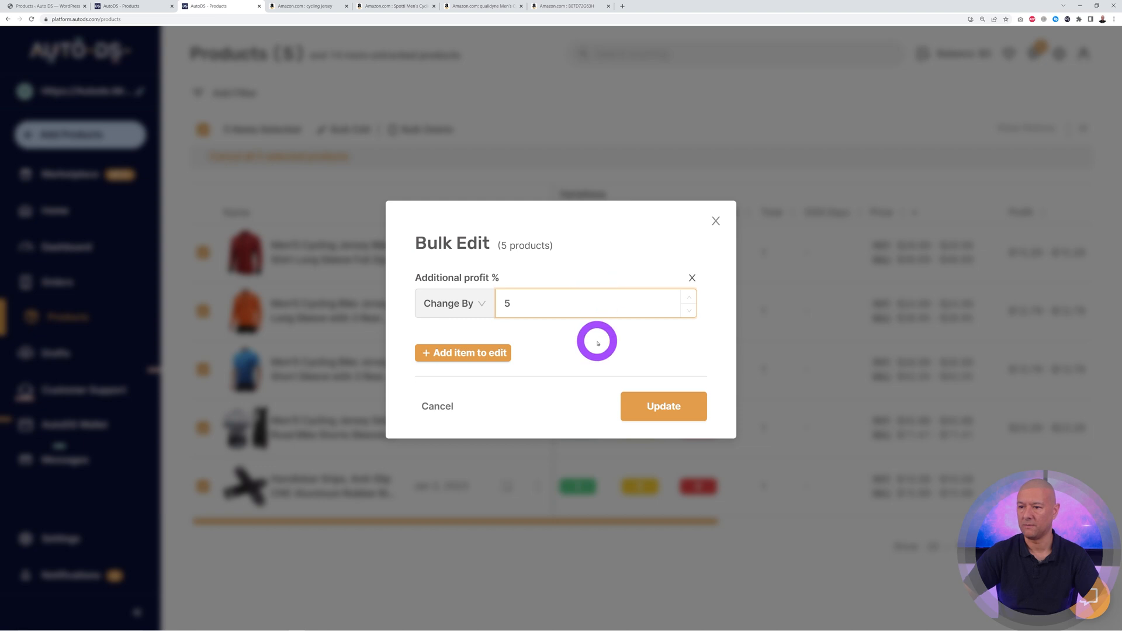
{"action": "left_click", "coordinate": [677, 413]}
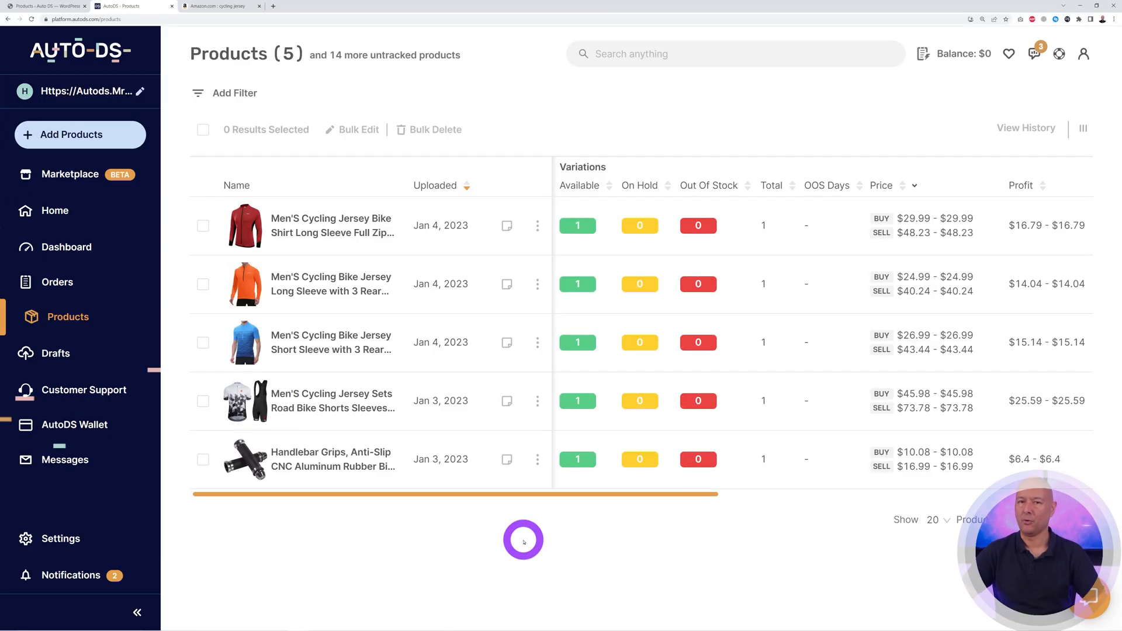
Create a pricing automation named Test of the Sales Base Pricing type in the AutoDS settings and continue to its sales-increase rules.
{"action": "left_click", "coordinate": [76, 540]}
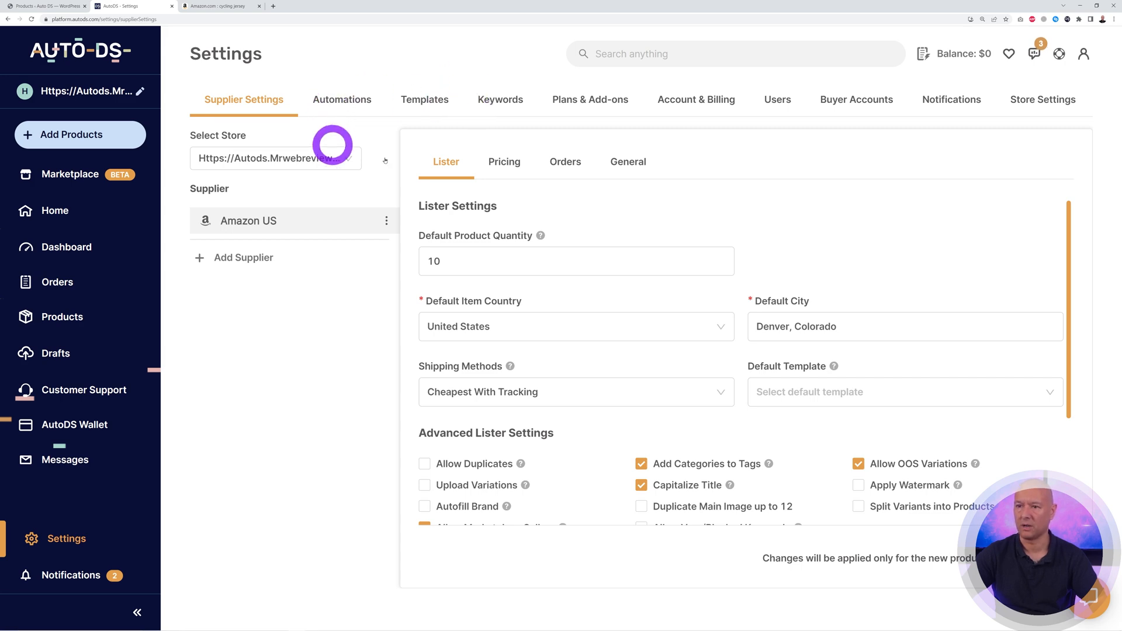
{"action": "left_click", "coordinate": [355, 100]}
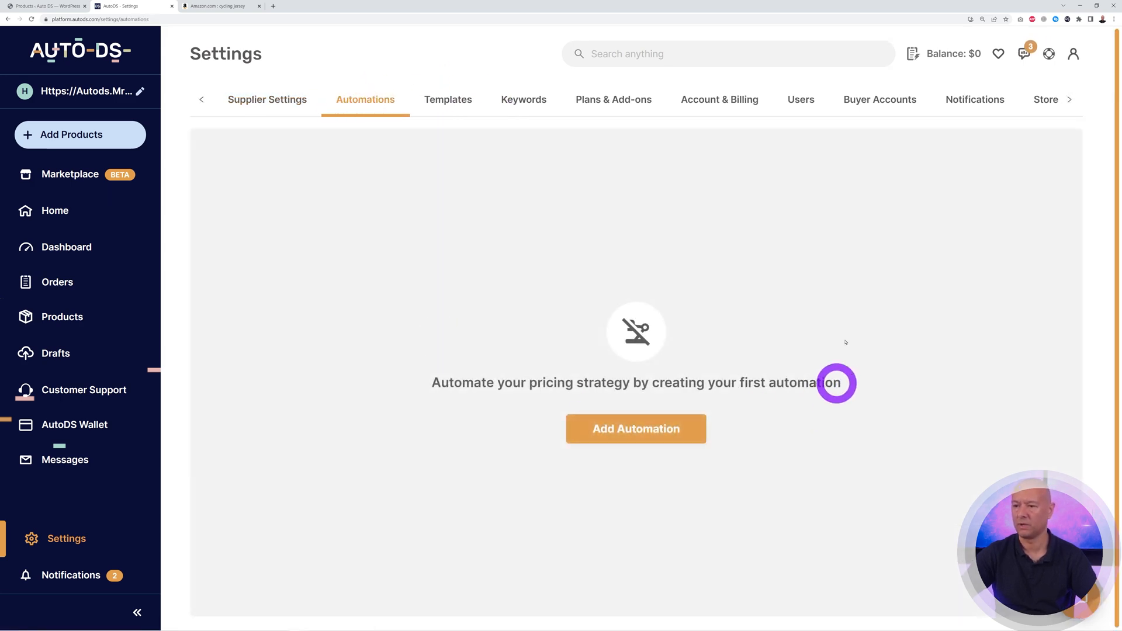
{"action": "left_click", "coordinate": [665, 431]}
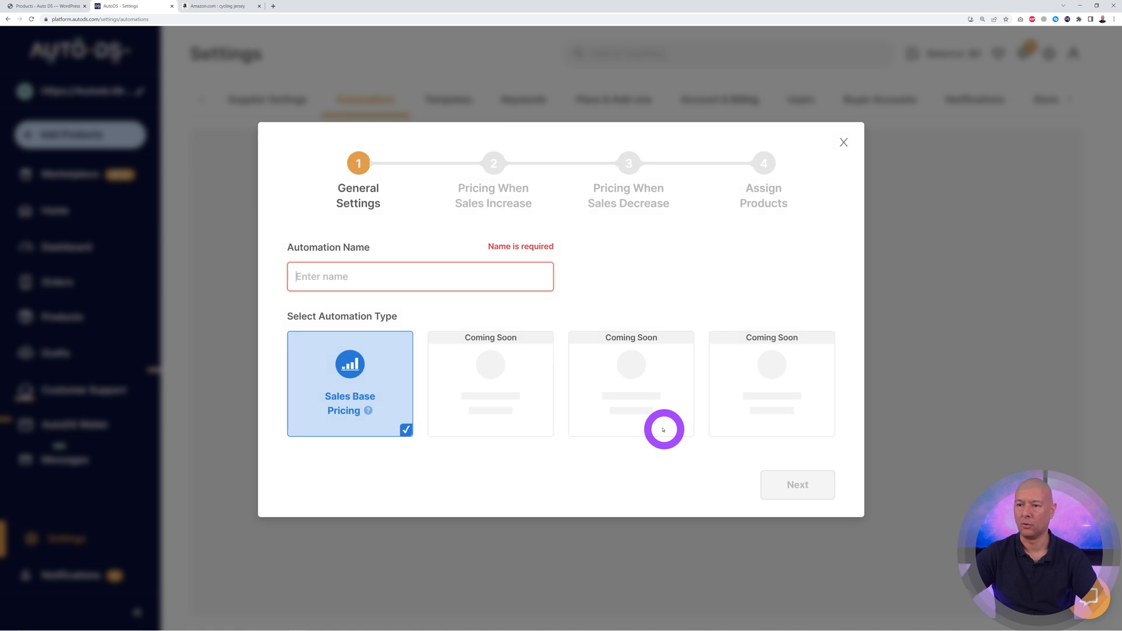
{"action": "type", "text": "Test"}
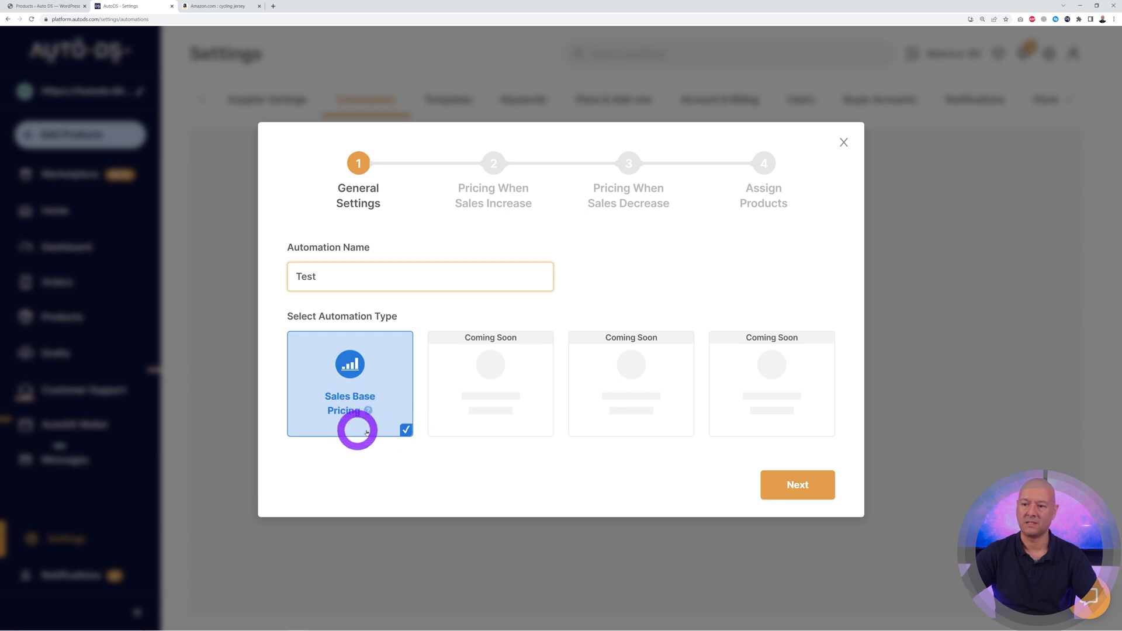
{"action": "left_click", "coordinate": [777, 484]}
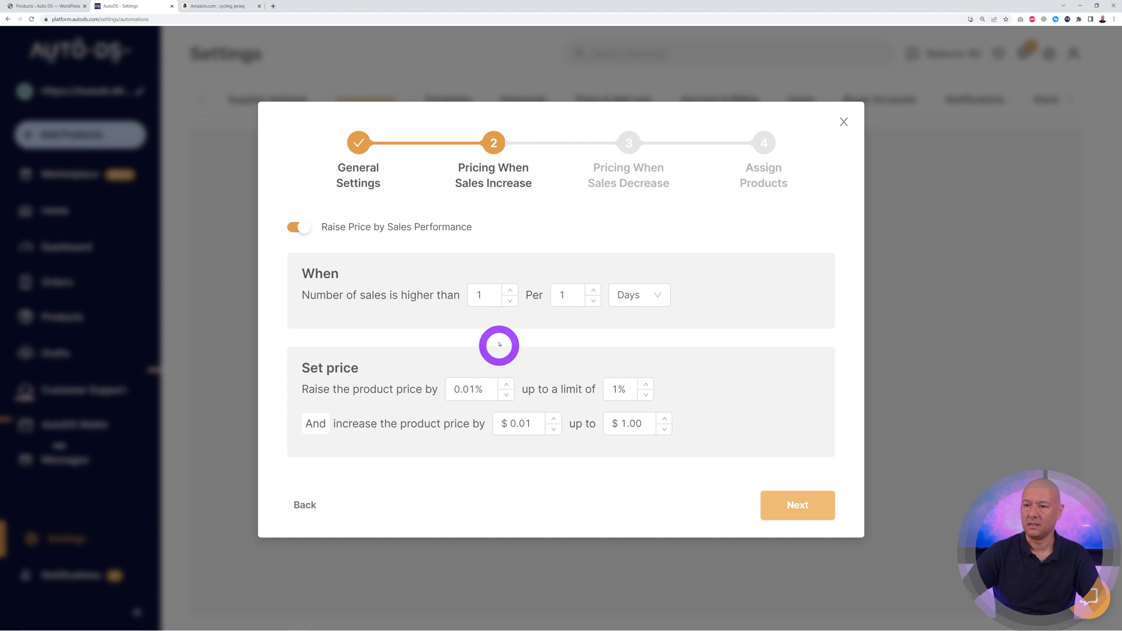
Set the price-raise condition to more than 100 sales per 1 week.
{"action": "left_click", "coordinate": [490, 296]}
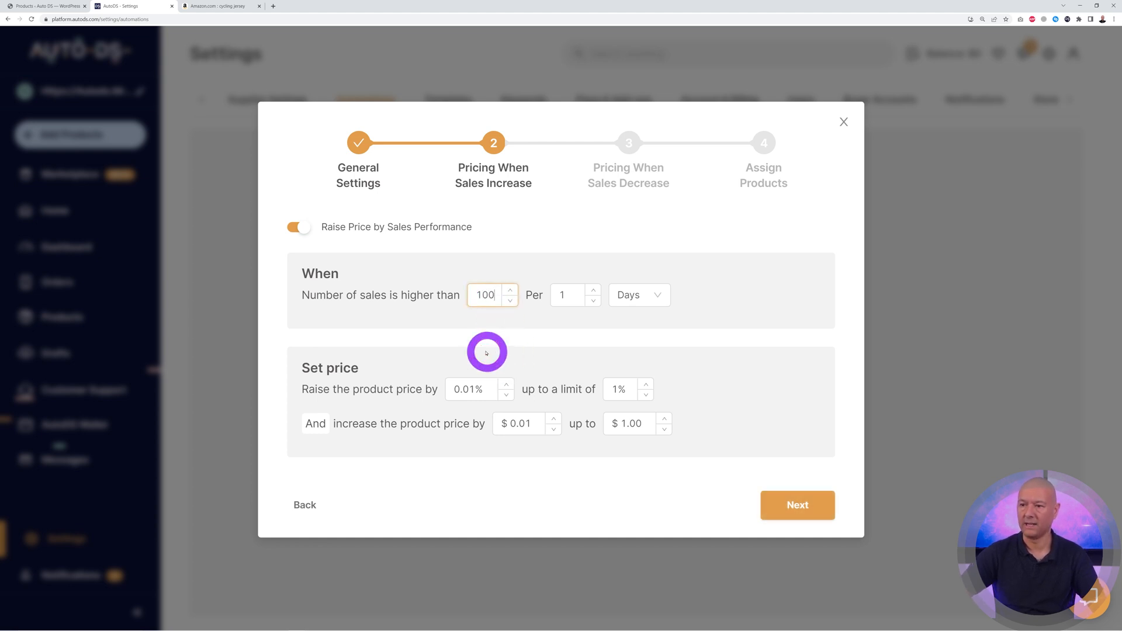
{"action": "left_click", "coordinate": [654, 299]}
{"action": "left_click", "coordinate": [641, 344]}
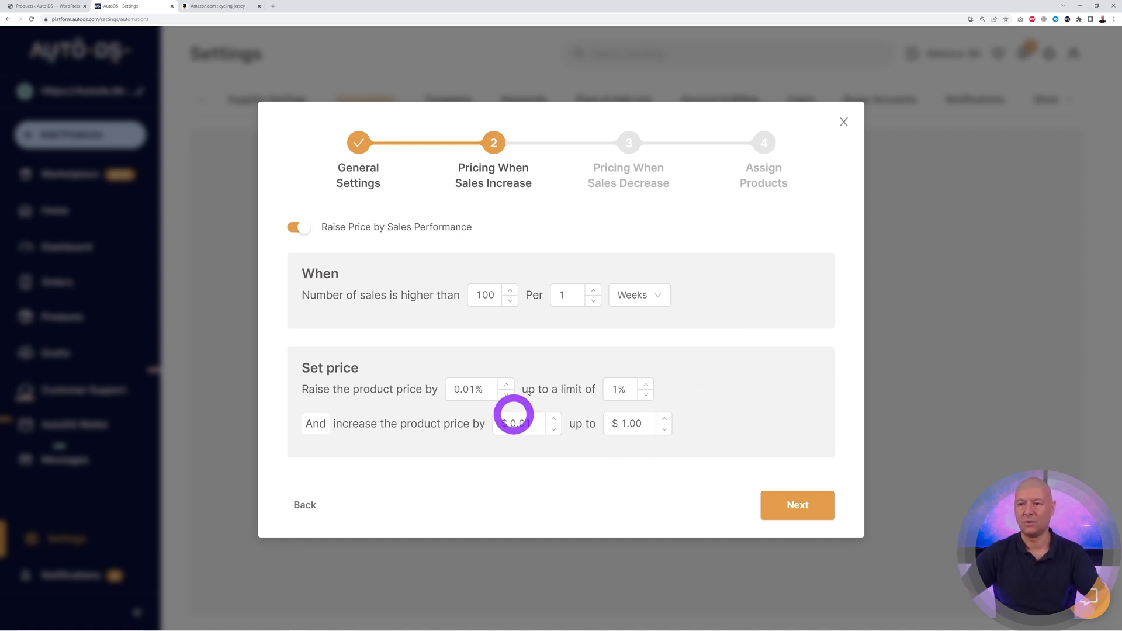
Set the automation to raise the product price by 2.50% and continue to the sales-decrease rules.
{"action": "left_click_drag", "start_coordinate": [464, 389], "coordinate": [487, 389]}
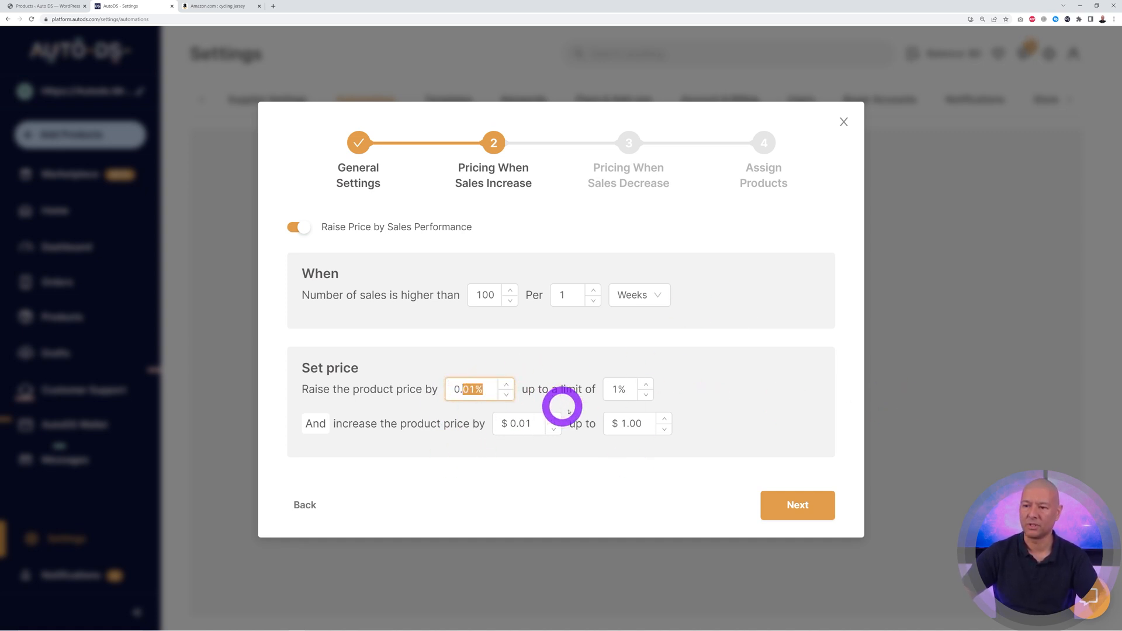
{"action": "left_click", "coordinate": [761, 421]}
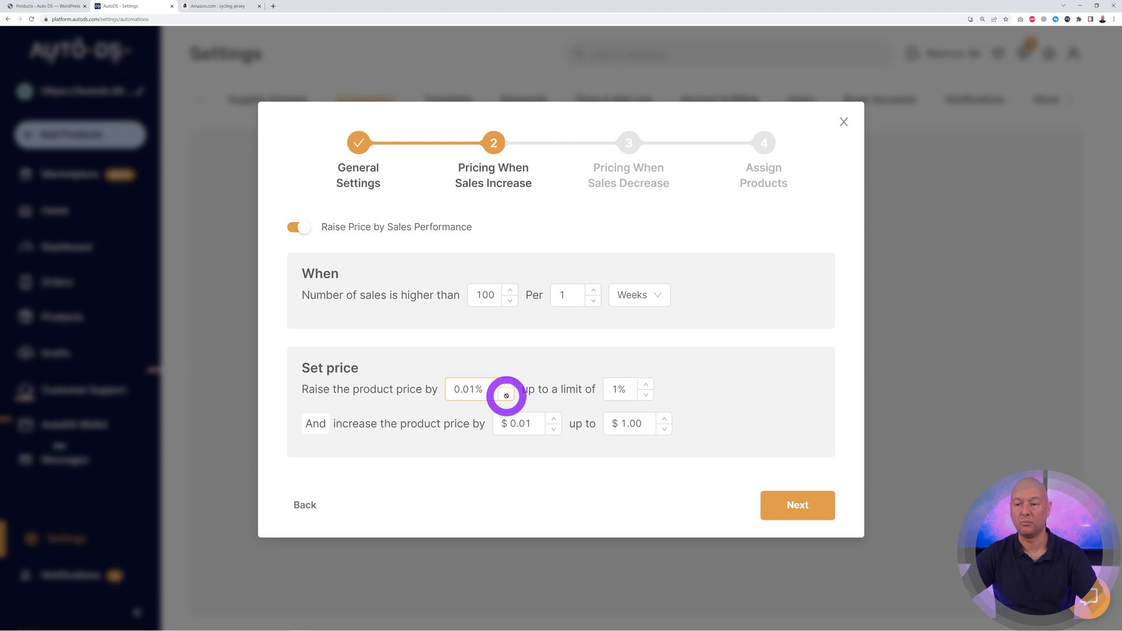
{"action": "left_click_drag", "start_coordinate": [458, 390], "coordinate": [533, 392]}
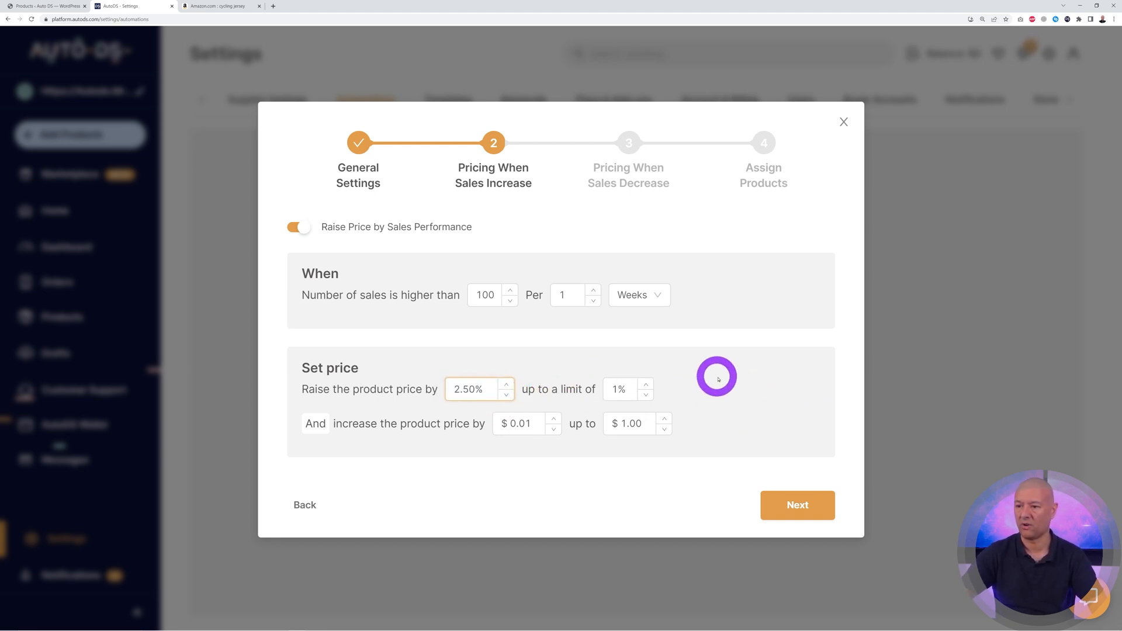
{"action": "left_click", "coordinate": [740, 381]}
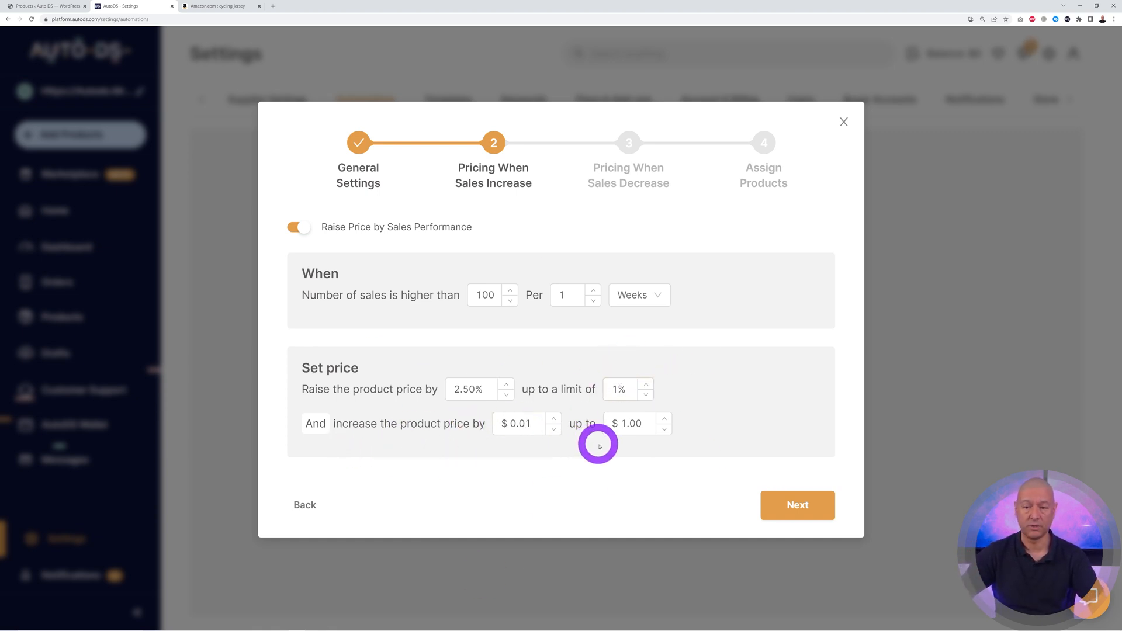
{"action": "left_click", "coordinate": [797, 503]}
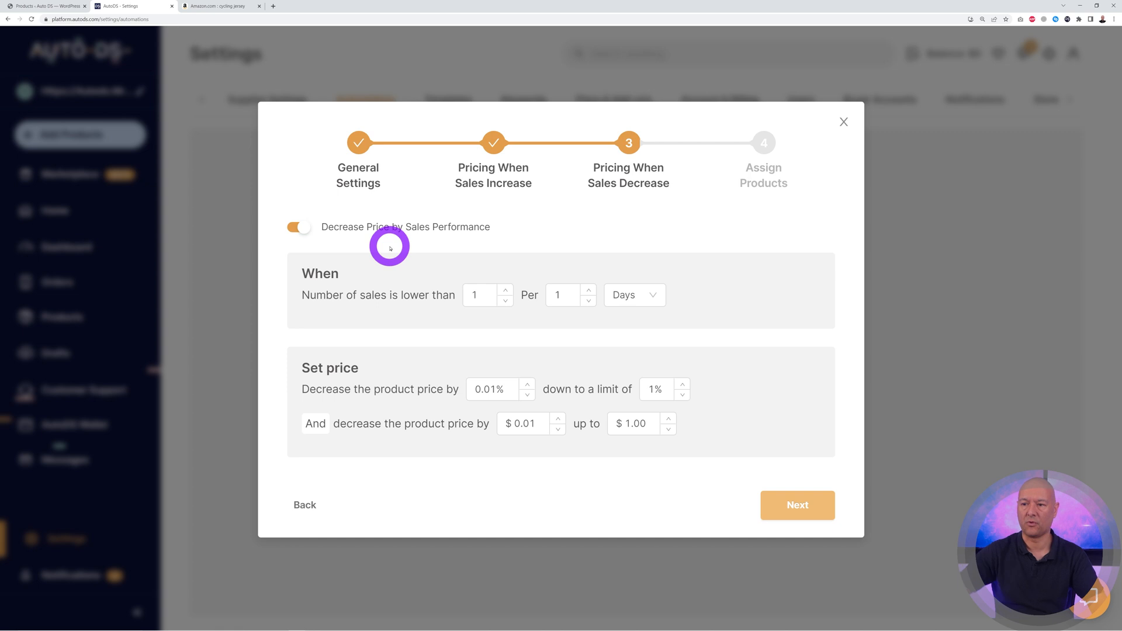
Set the price-decrease condition to fewer than 20 sales per 1 week.
{"action": "left_click", "coordinate": [487, 295]}
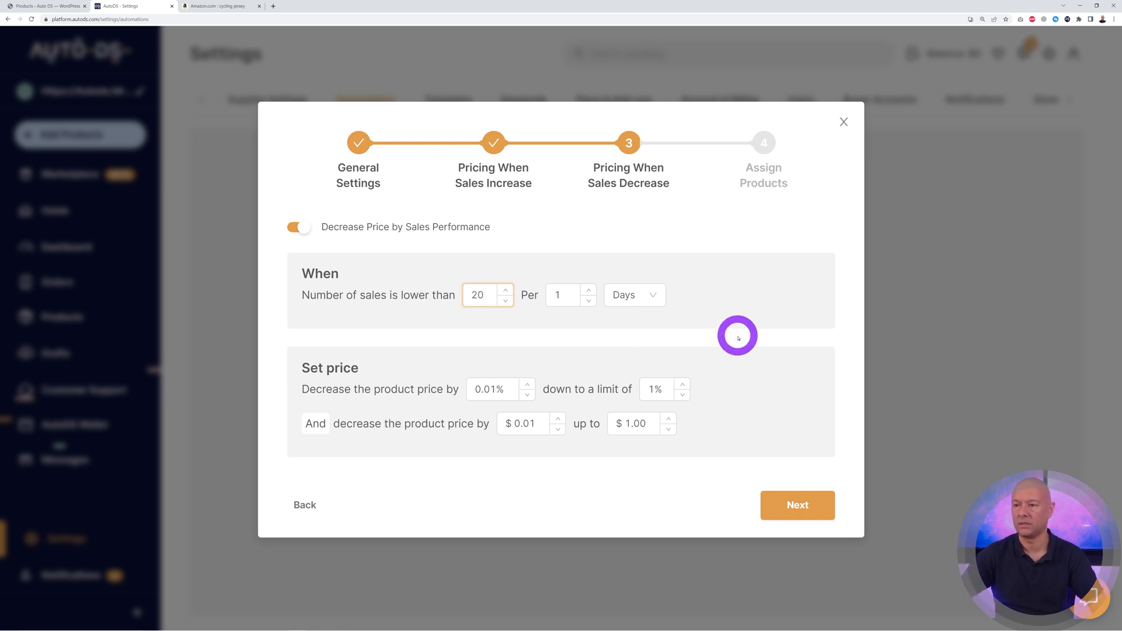
{"action": "left_click", "coordinate": [639, 296]}
{"action": "left_click", "coordinate": [654, 343]}
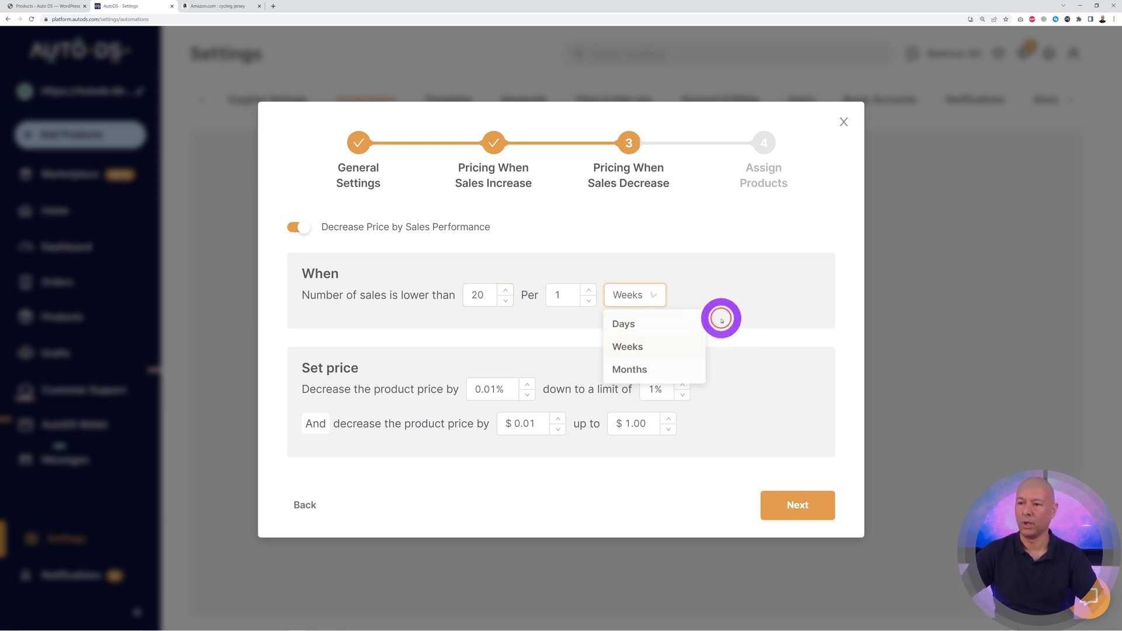
{"action": "left_click", "coordinate": [737, 319]}
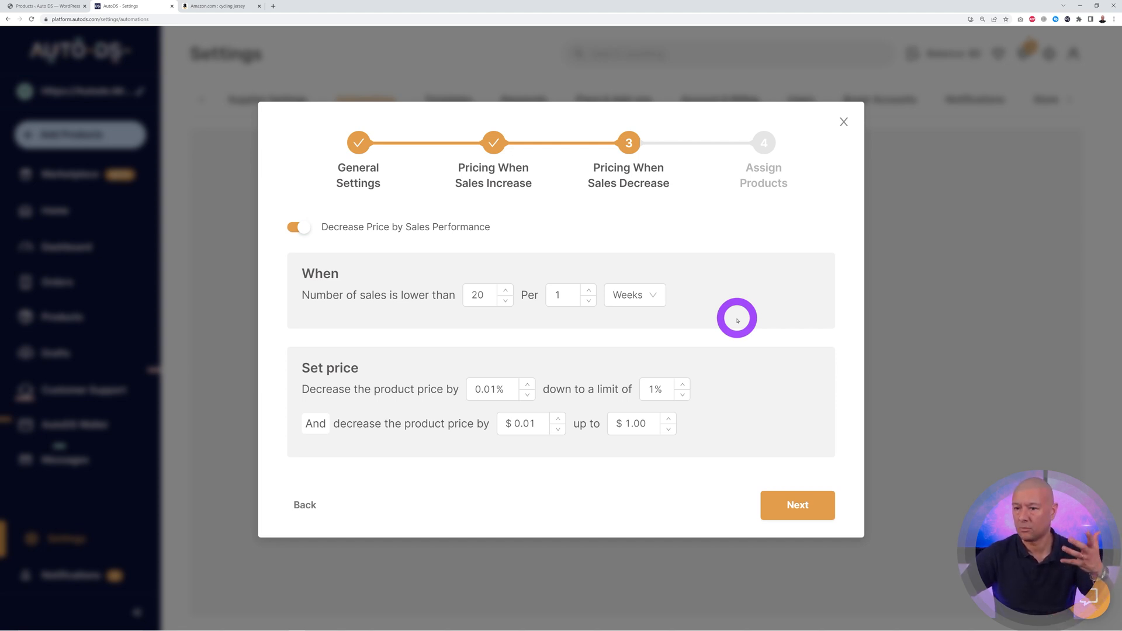
Set the automation to decrease the product price by 5.00% and continue to product assignment.
{"action": "left_click_drag", "start_coordinate": [483, 389], "coordinate": [513, 389]}
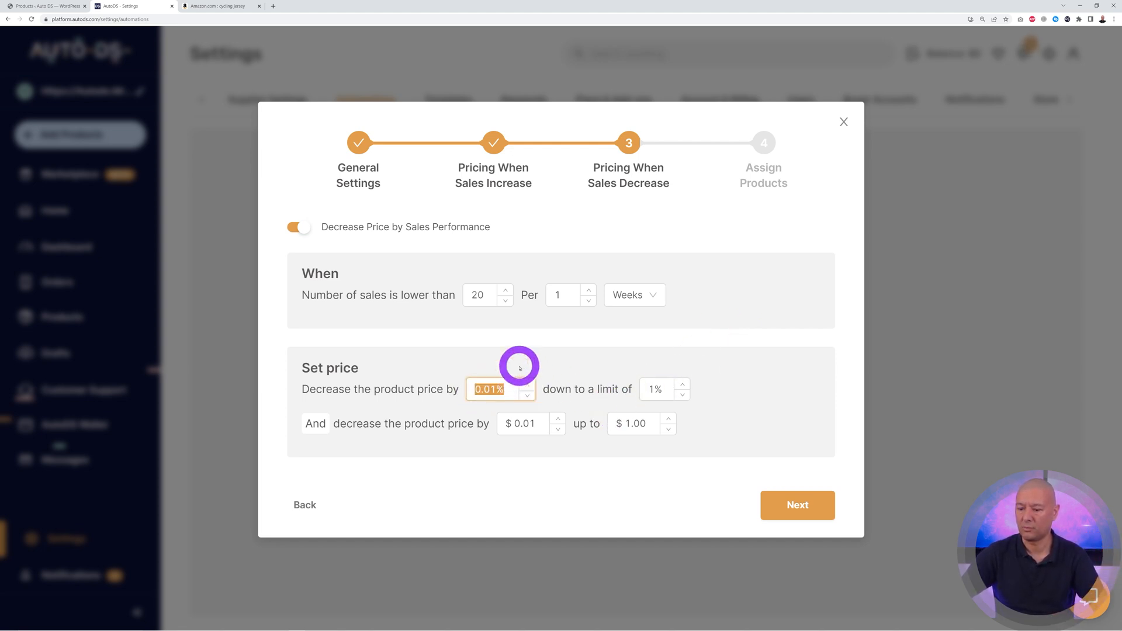
{"action": "left_click", "coordinate": [755, 356]}
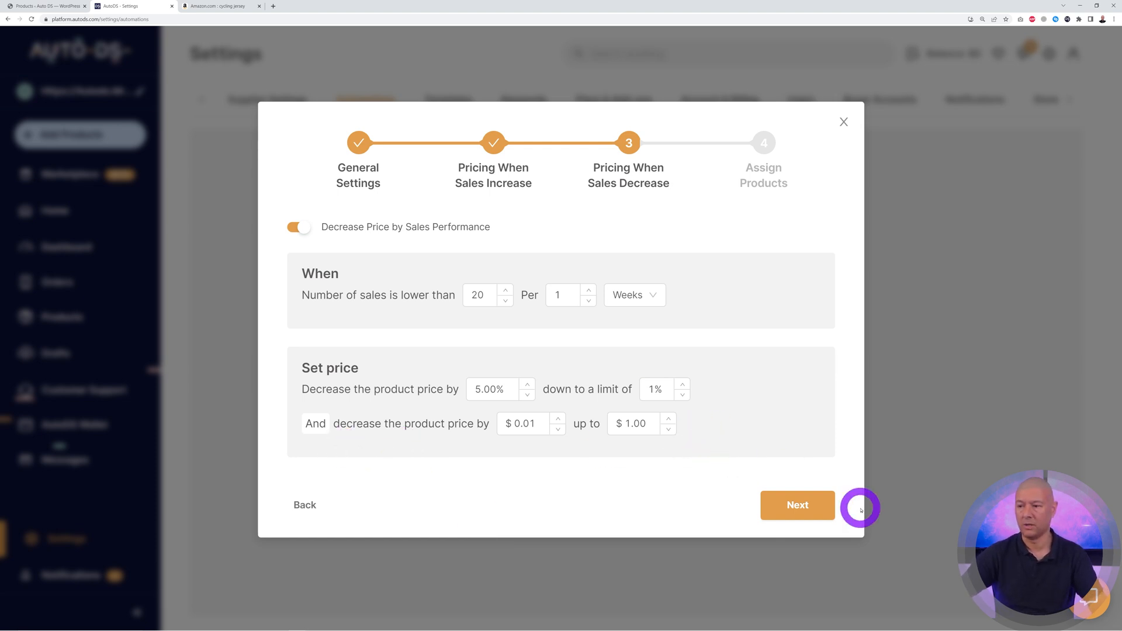
{"action": "left_click", "coordinate": [816, 507]}
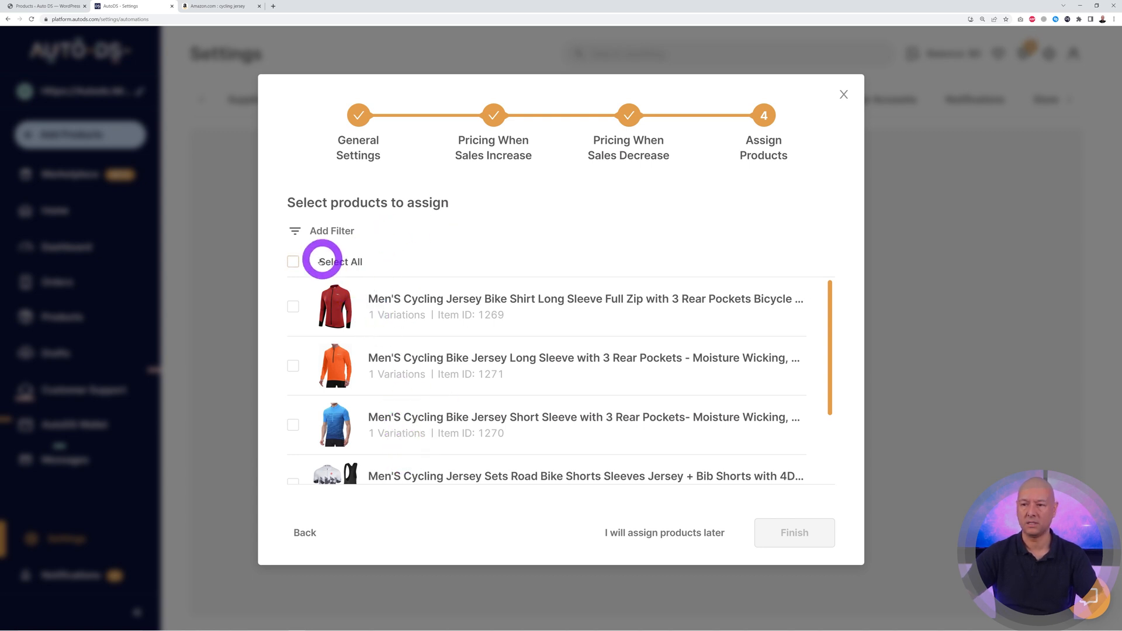
Assign only the first three men's cycling jerseys, item IDs 1269, 1271 and 1270, and finish the pricing automation.
{"action": "left_click", "coordinate": [293, 261]}
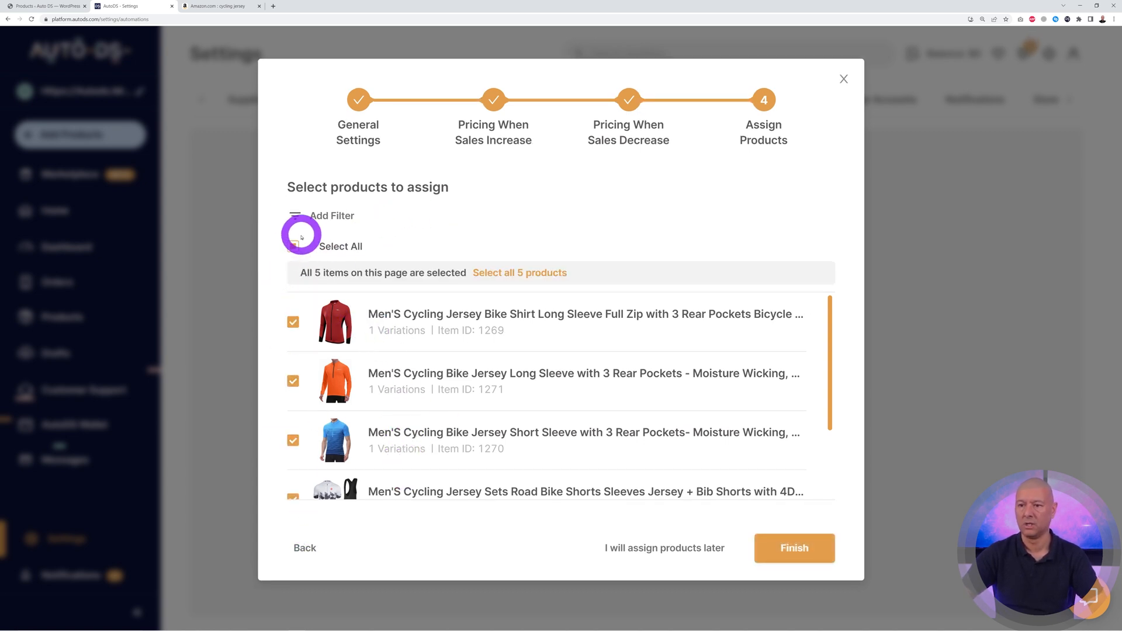
{"action": "left_click", "coordinate": [293, 246]}
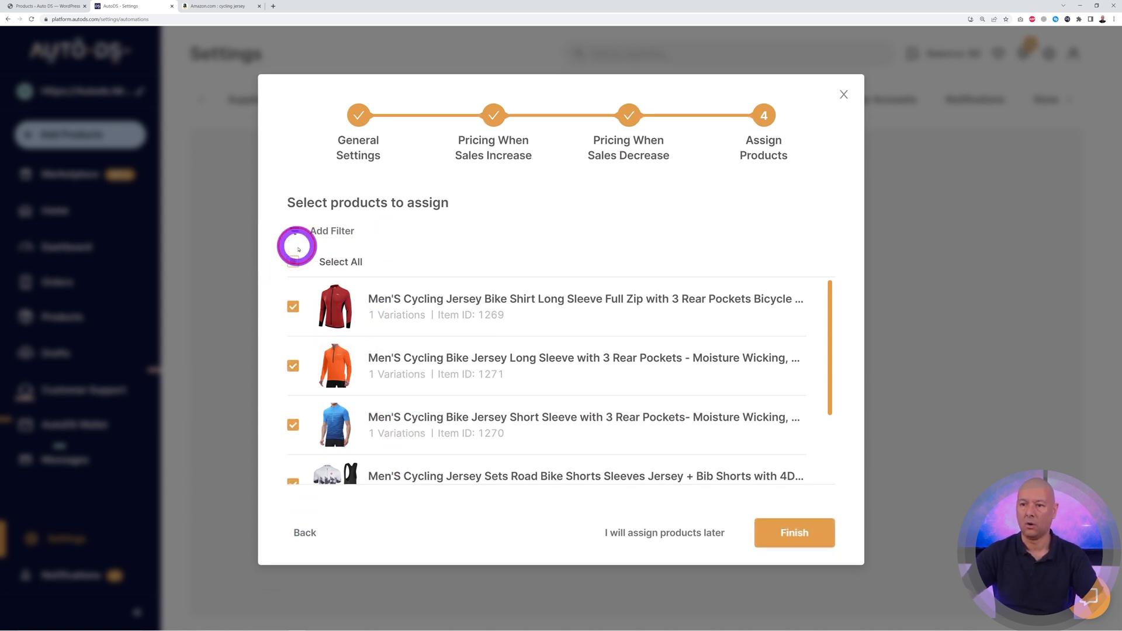
{"action": "left_click", "coordinate": [292, 306]}
{"action": "left_click", "coordinate": [293, 365]}
{"action": "left_click", "coordinate": [292, 425]}
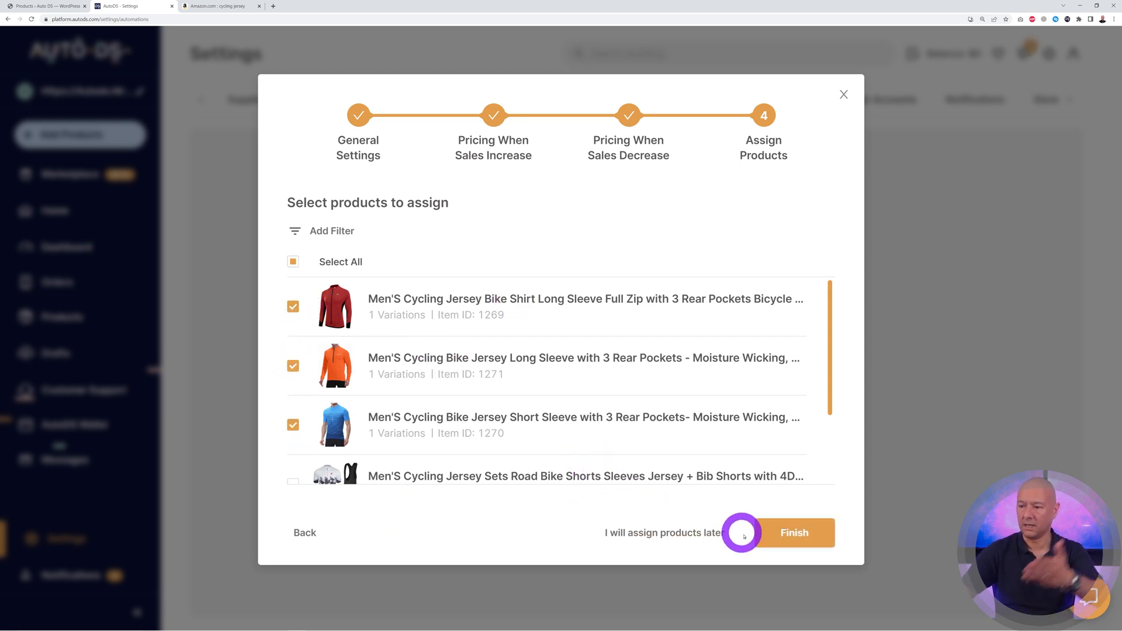
{"action": "left_click", "coordinate": [821, 534]}
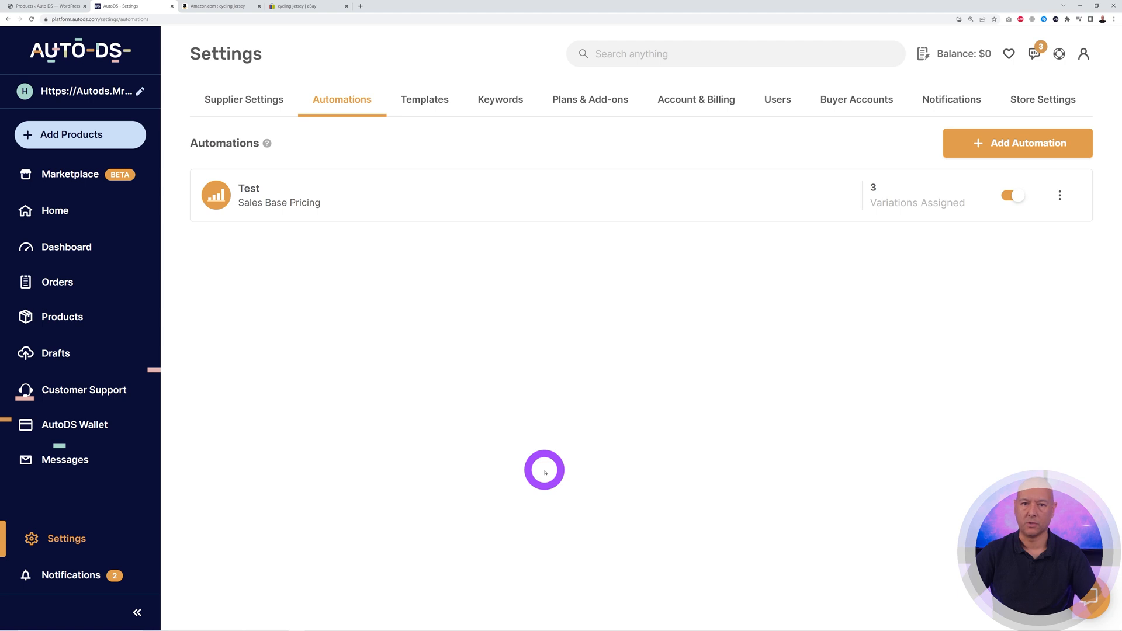
Create a blank product template named Test in the settings and open it for editing.
{"action": "left_click", "coordinate": [438, 102]}
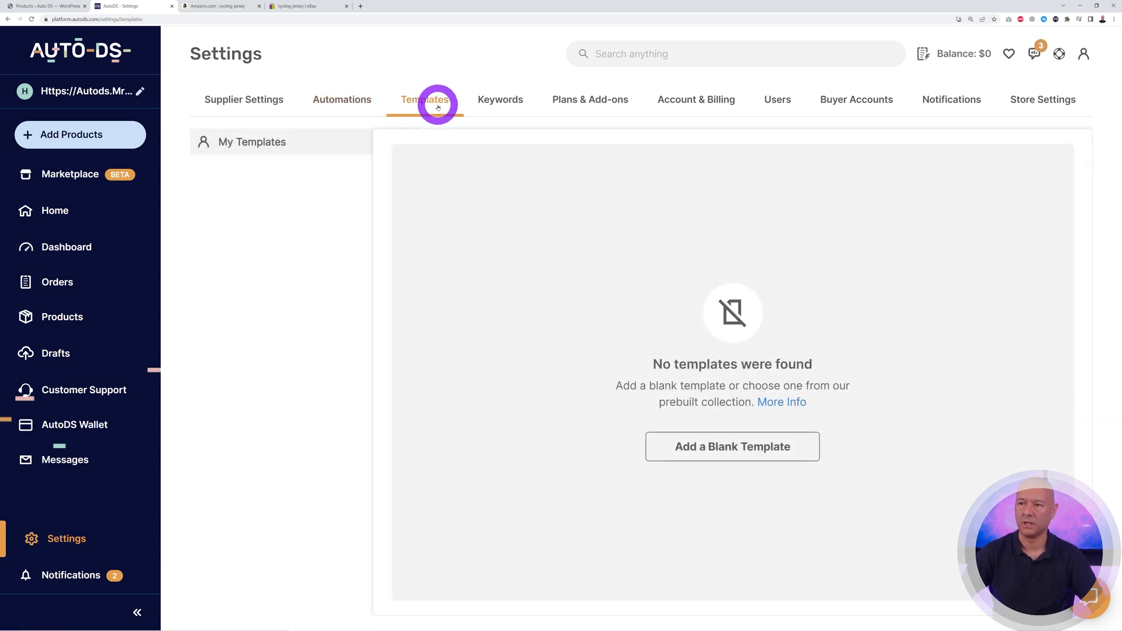
{"action": "left_click", "coordinate": [720, 449]}
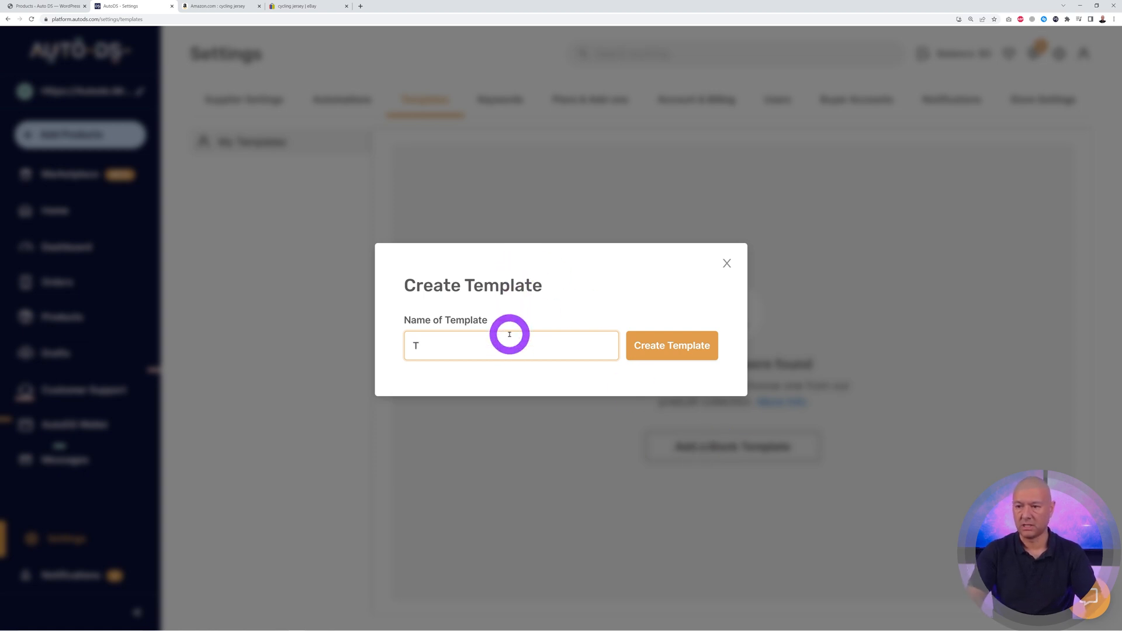
{"action": "left_click", "coordinate": [652, 347]}
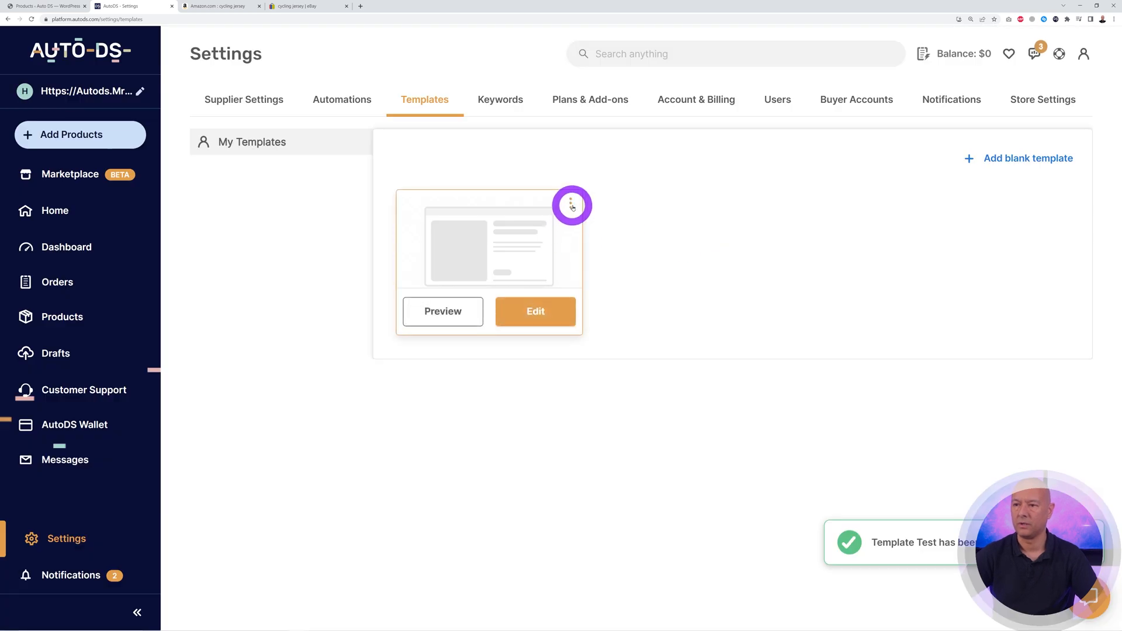
{"action": "left_click", "coordinate": [569, 203]}
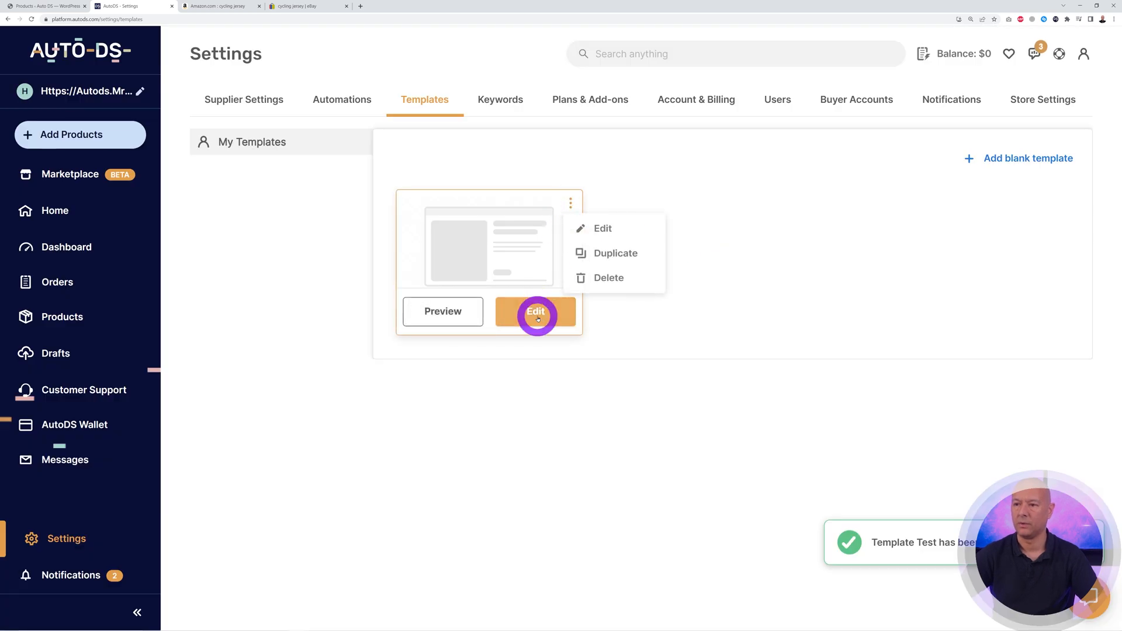
{"action": "left_click", "coordinate": [534, 315]}
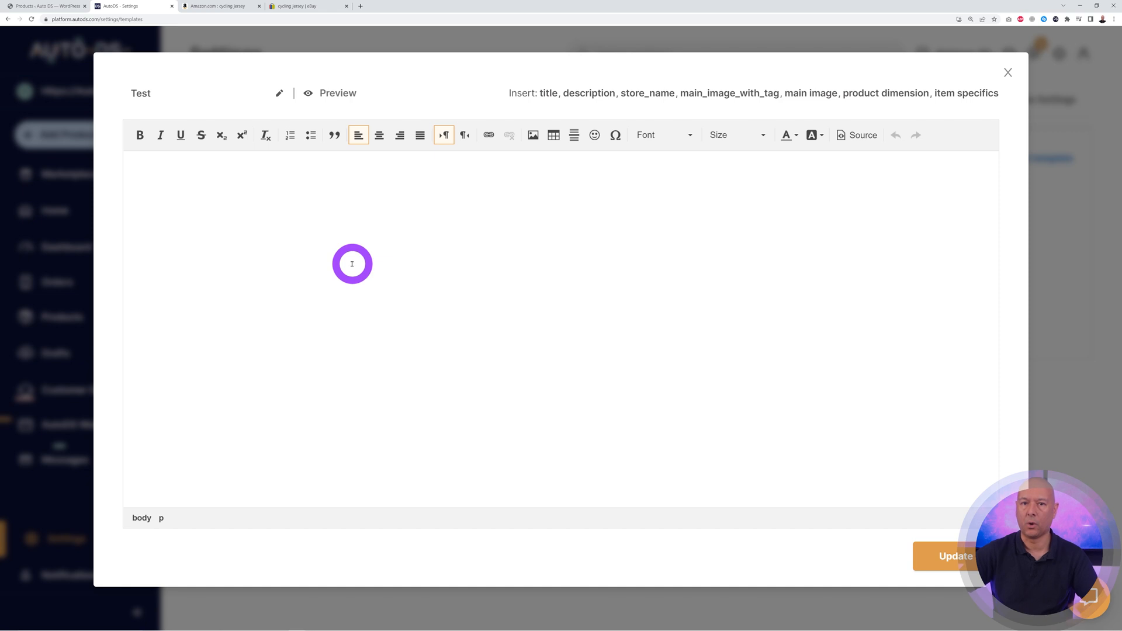
Switch to the eBay cycling jersey results and open the New Racing shirt men cycling jersey 2017 listing.
{"action": "left_click", "coordinate": [296, 6]}
{"action": "scroll", "coordinate": [559, 326], "scroll_direction": "up", "scroll_amount": 5}
{"action": "scroll", "coordinate": [573, 349], "scroll_direction": "up", "scroll_amount": 3}
{"action": "scroll", "coordinate": [573, 451], "scroll_direction": "up", "scroll_amount": 1}
{"action": "scroll", "coordinate": [576, 351], "scroll_direction": "down", "scroll_amount": 10}
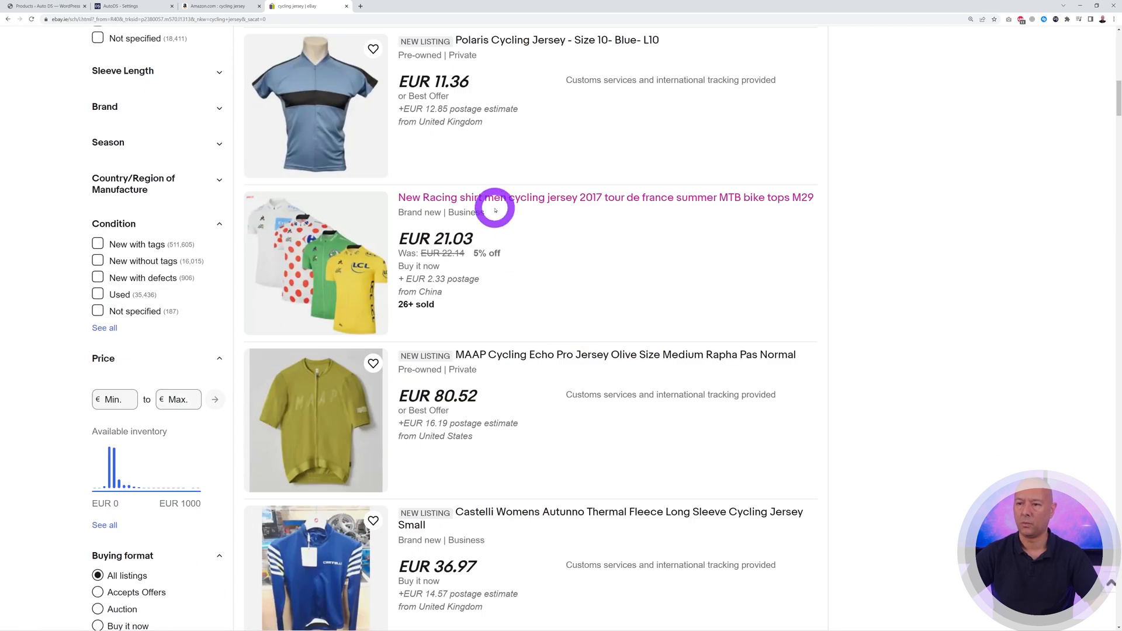
{"action": "left_click", "coordinate": [498, 197]}
Copy the shipping and delivery time table from the listing's description and paste it into the AutoDS Test template.
{"action": "scroll", "coordinate": [533, 389], "scroll_direction": "down", "scroll_amount": 12}
{"action": "scroll", "coordinate": [539, 393], "scroll_direction": "down", "scroll_amount": 9}
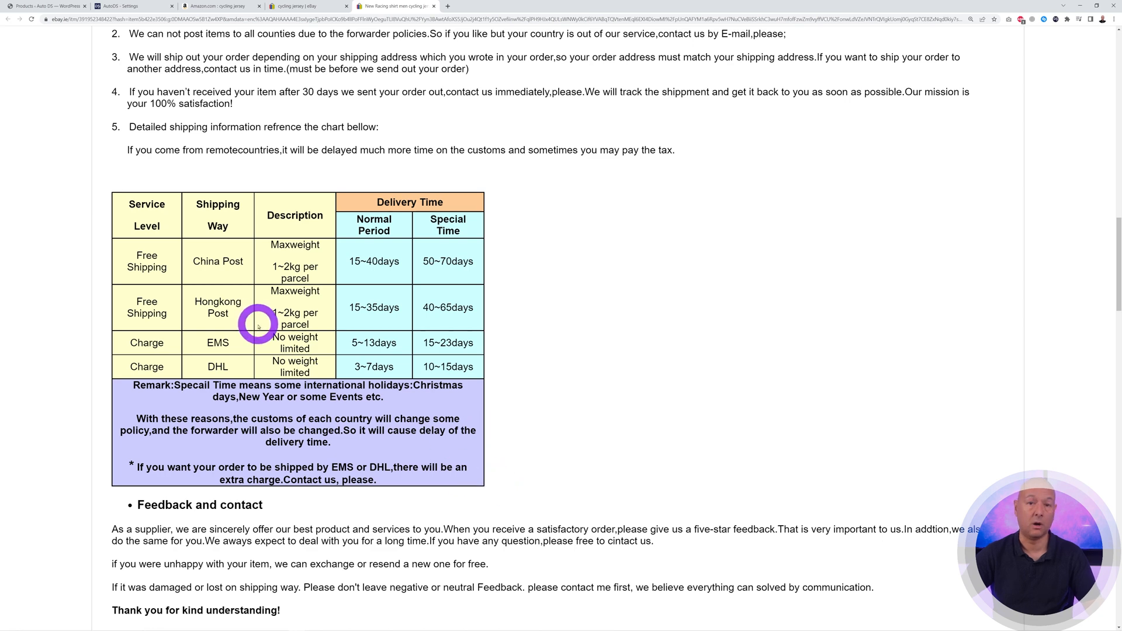
{"action": "left_click_drag", "start_coordinate": [129, 202], "coordinate": [462, 475]}
{"action": "left_click", "coordinate": [140, 7]}
{"action": "left_click", "coordinate": [346, 337]}
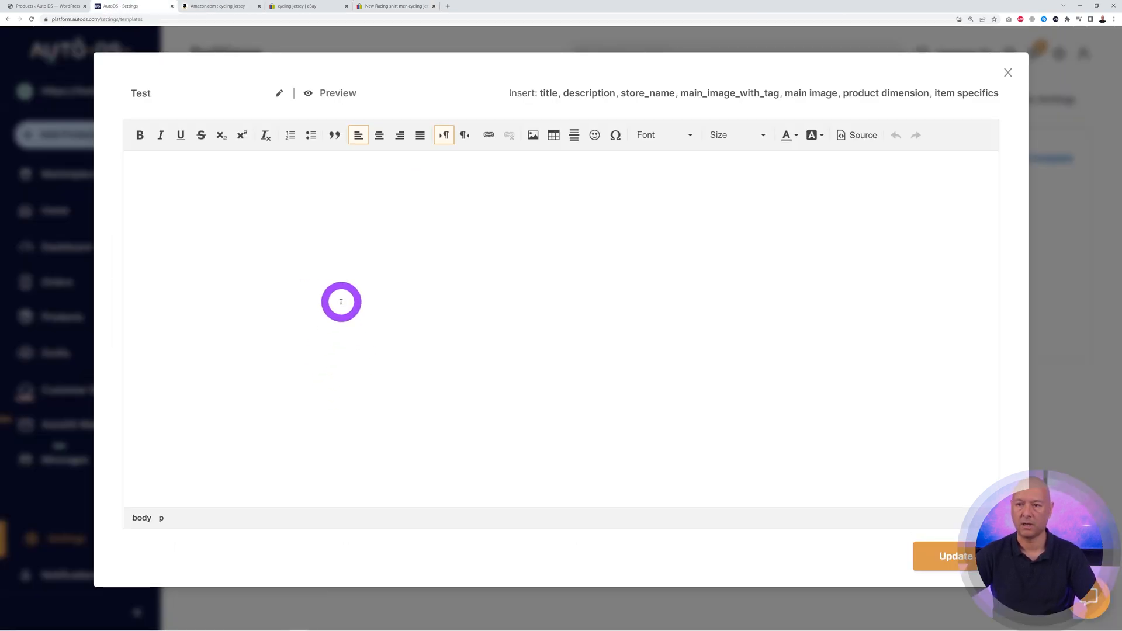
{"action": "key", "text": "ctrl+v"}
{"action": "scroll", "coordinate": [619, 406], "scroll_direction": "up", "scroll_amount": 10}
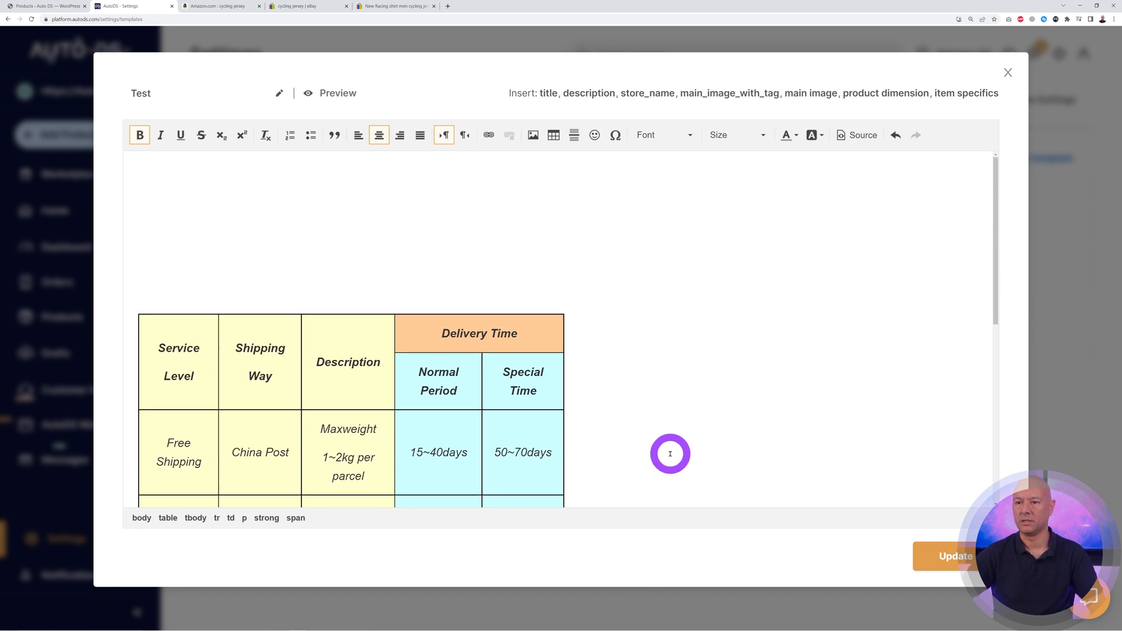
Insert the {{ title }} placeholder on the first line above the shipping table and make it bold.
{"action": "left_click", "coordinate": [229, 194]}
{"action": "left_click", "coordinate": [189, 177]}
{"action": "left_click", "coordinate": [439, 346]}
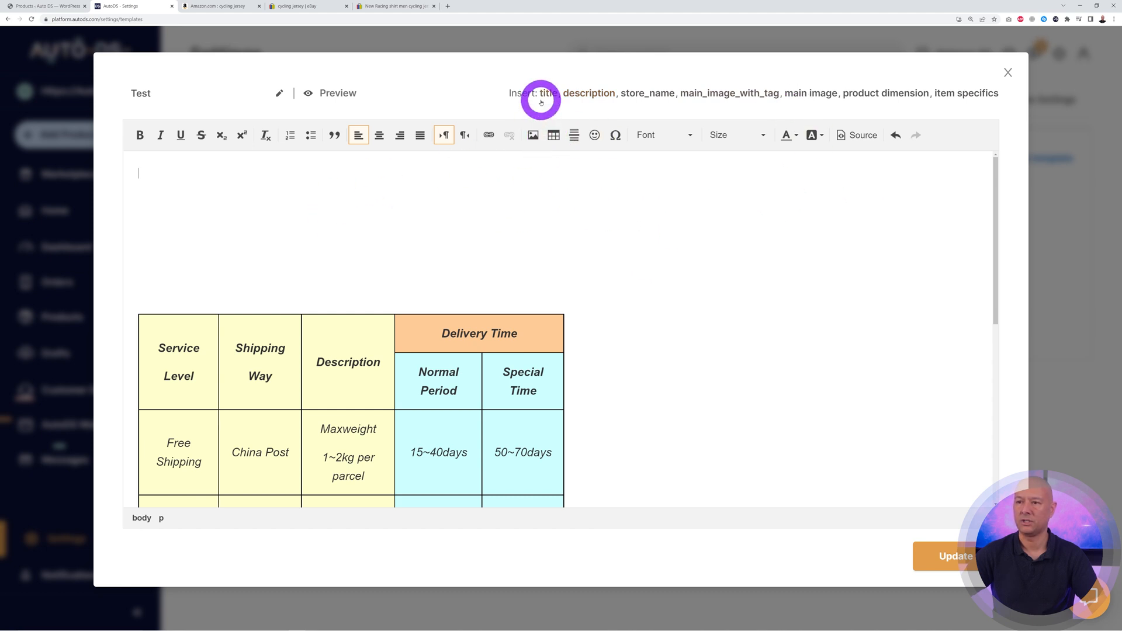
{"action": "left_click_drag", "start_coordinate": [205, 181], "coordinate": [136, 173]}
{"action": "left_click", "coordinate": [139, 135]}
Insert the {{ description }} placeholder below the title and add two blank lines after it.
{"action": "left_click", "coordinate": [311, 243]}
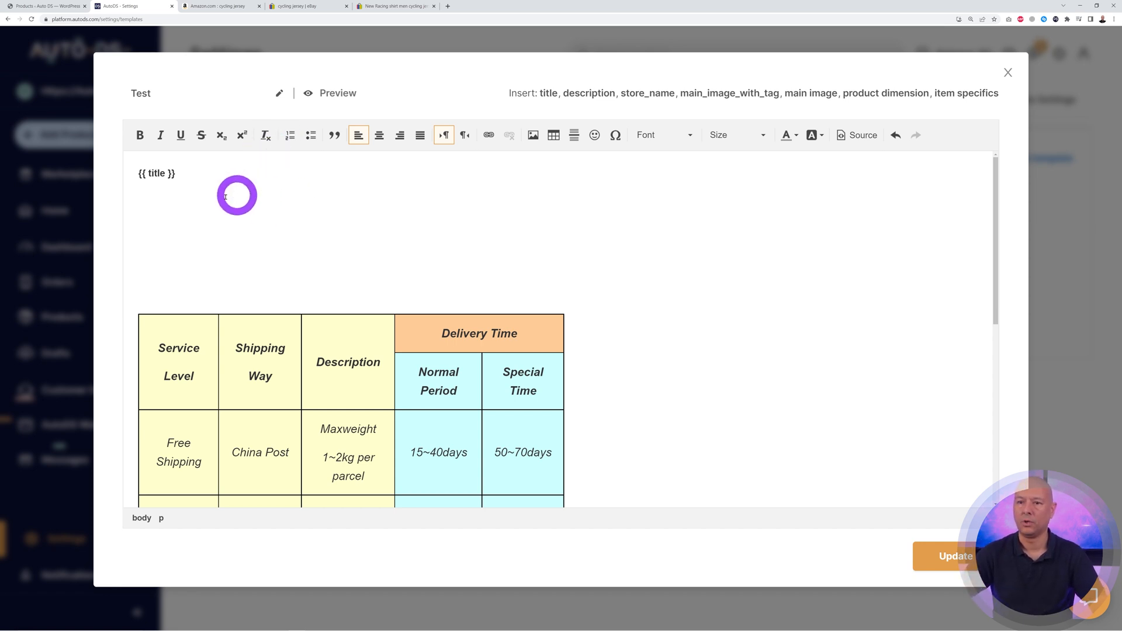
{"action": "left_click", "coordinate": [576, 96]}
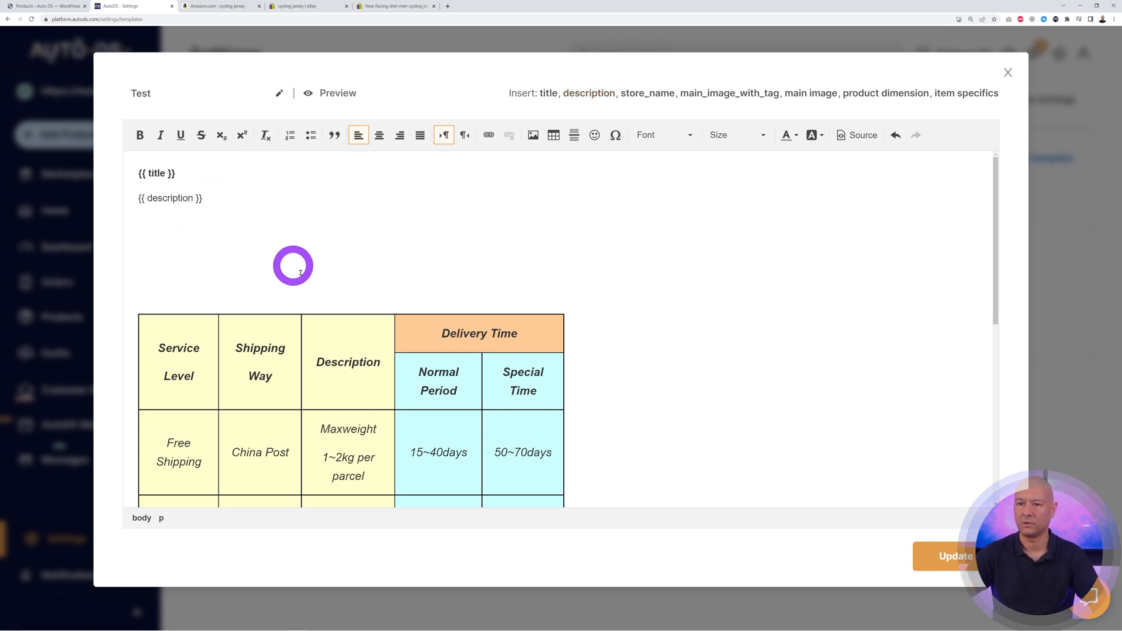
{"action": "key", "text": "Return"}
{"action": "key", "text": "Return"}
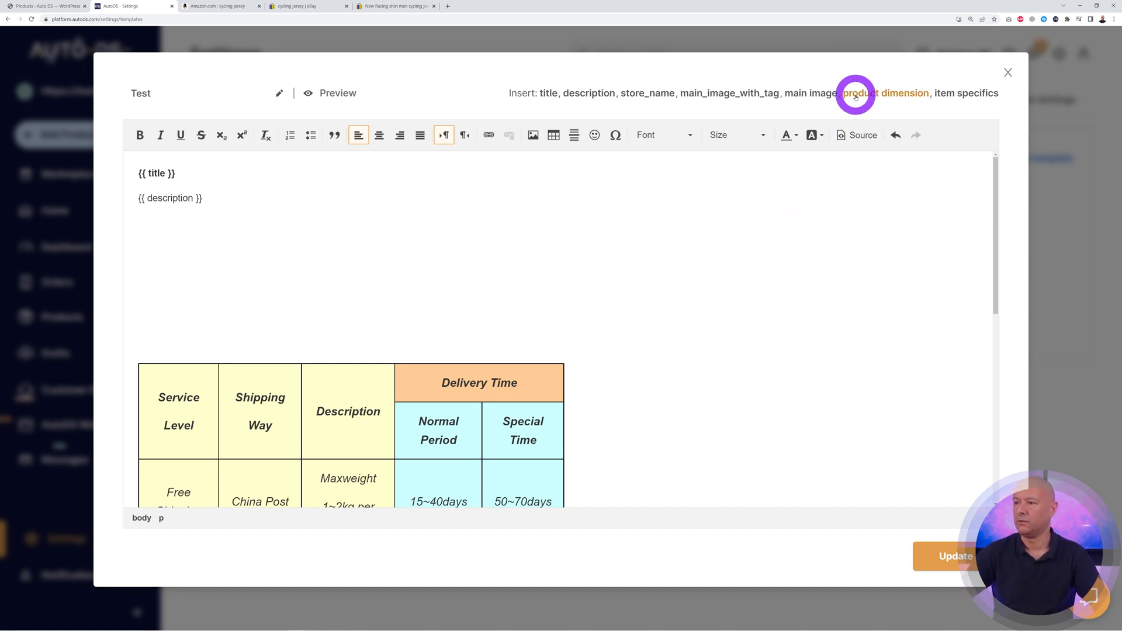
Add a bold, underlined DESCRIPTION heading between the title and description placeholders, with a blank line above it.
{"action": "left_click", "coordinate": [211, 188]}
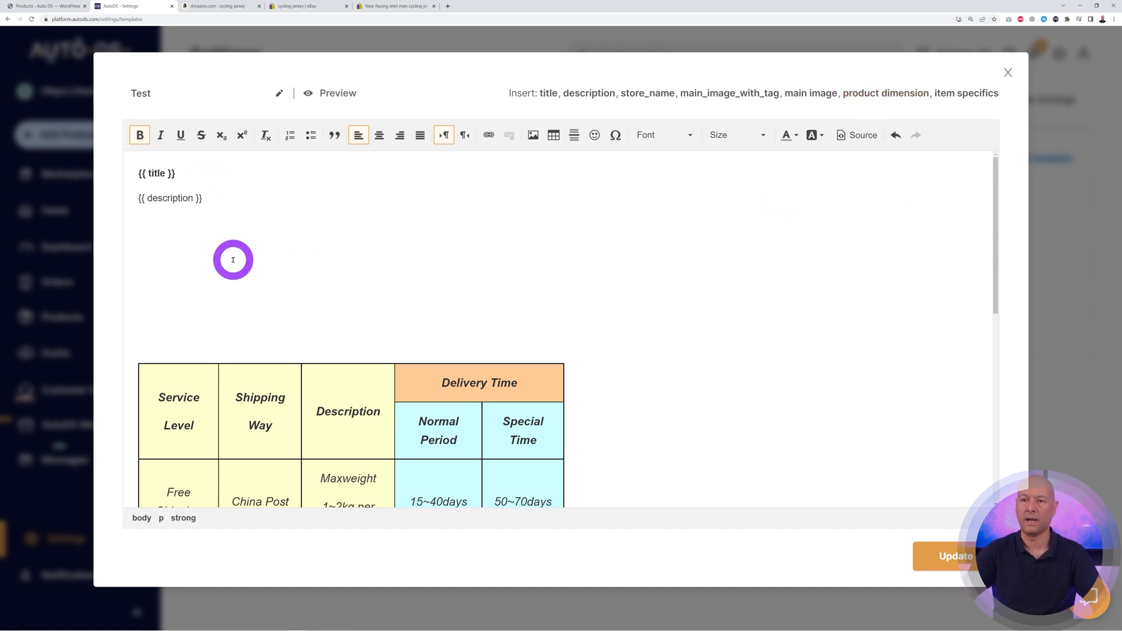
{"action": "key", "text": "Return"}
{"action": "key", "text": "Return"}
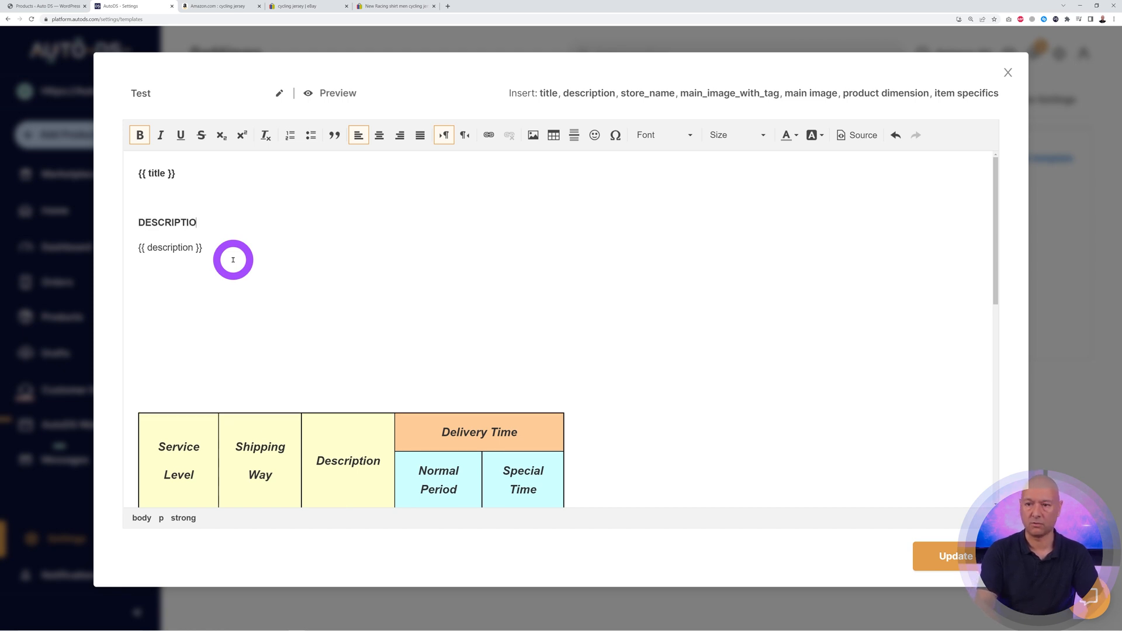
{"action": "left_click", "coordinate": [182, 133]}
Copy the DESCRIPTION heading below the description placeholder and rewrite the copy as DIMENSIONS.
{"action": "left_click", "coordinate": [237, 295]}
{"action": "left_click_drag", "start_coordinate": [211, 223], "coordinate": [133, 222]}
{"action": "key", "text": "ctrl+c"}
{"action": "left_click", "coordinate": [220, 308]}
{"action": "key", "text": "ctrl+v"}
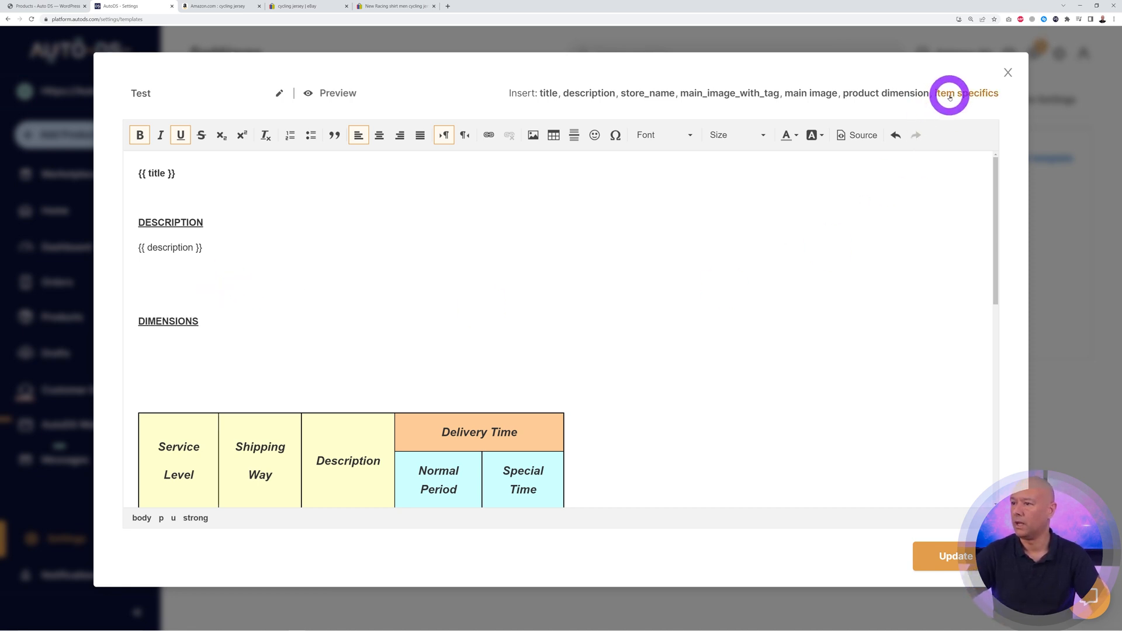
Add an underlined ITEM SPECIFICS heading below DIMENSIONS and remove the blank lines above the DIMENSIONS heading.
{"action": "left_click", "coordinate": [249, 353]}
{"action": "key", "text": "Return"}
{"action": "key", "text": "Return"}
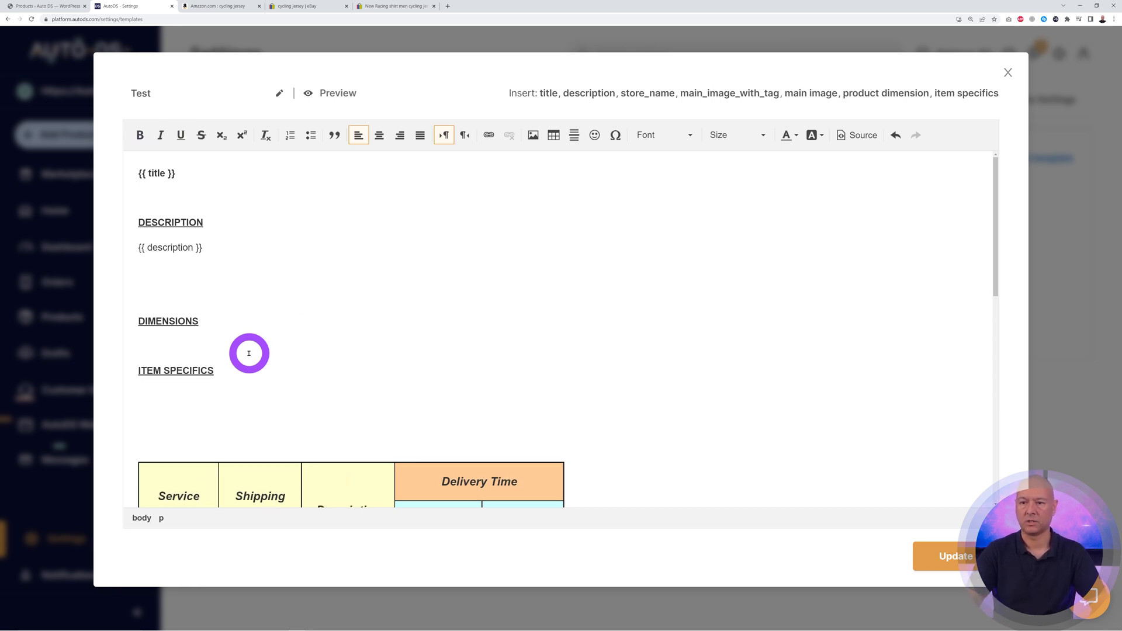
{"action": "key", "text": "Delete"}
{"action": "key", "text": "Delete"}
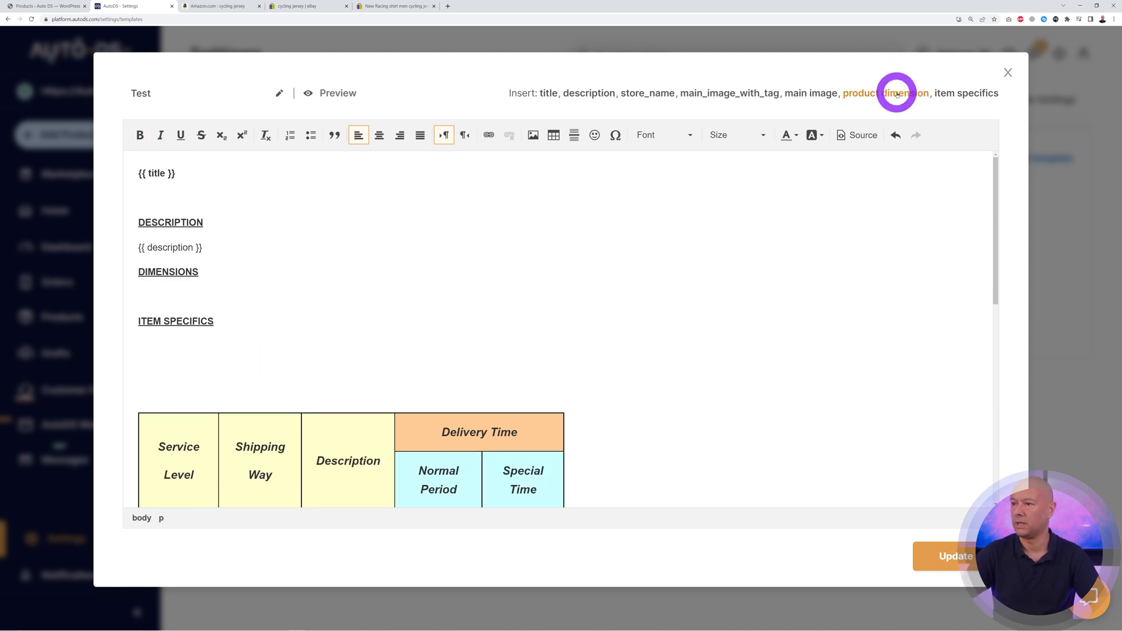
Insert the {{ product_dimensions }} and {{ item_specifics }} placeholders under their matching headings.
{"action": "left_click", "coordinate": [297, 349]}
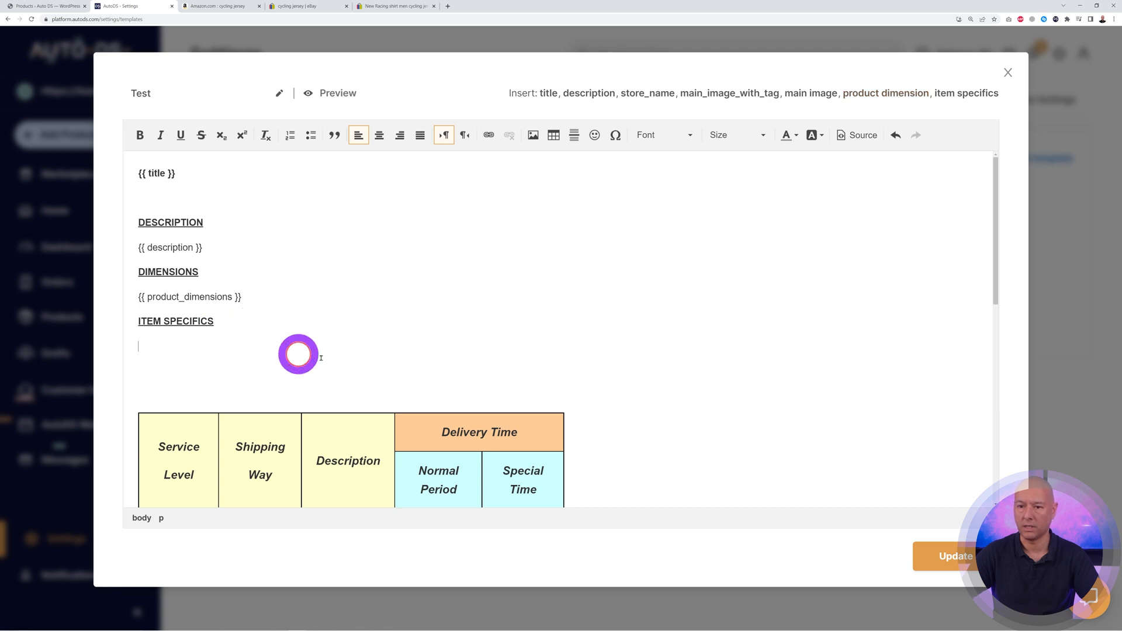
{"action": "left_click", "coordinate": [938, 103]}
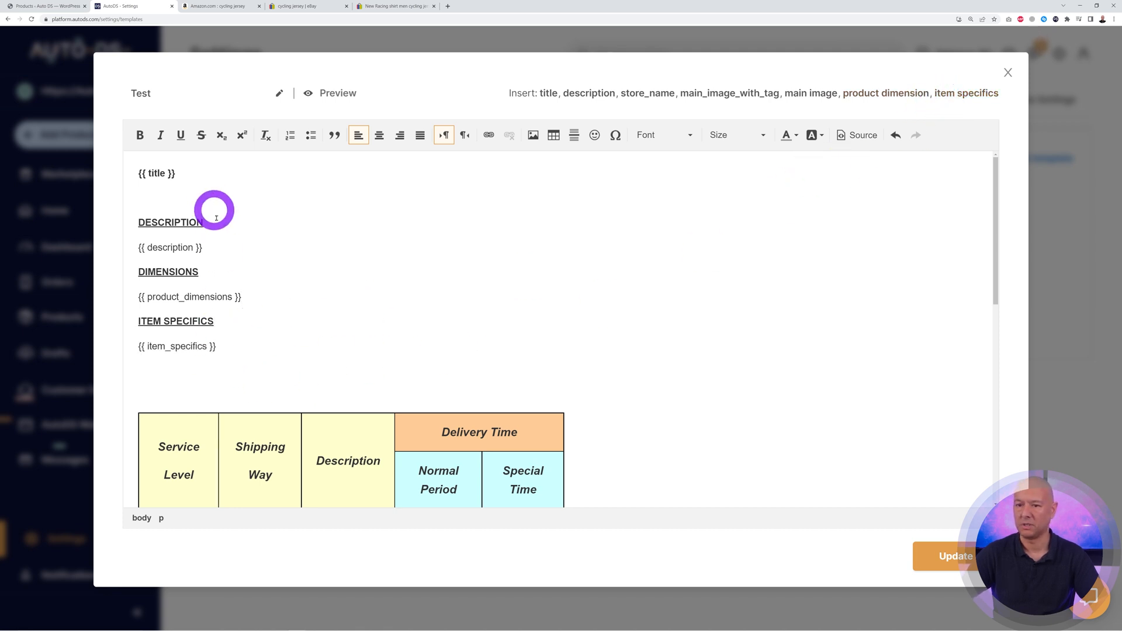
{"action": "left_click", "coordinate": [337, 229]}
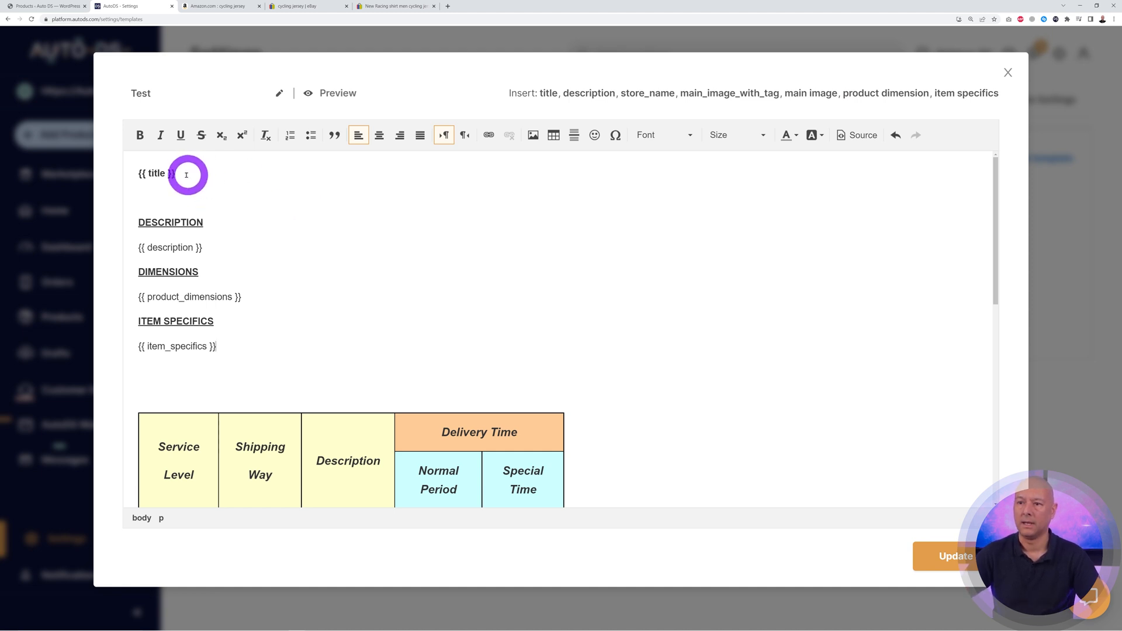
Centre the {{ title }} placeholder and set its font size to 22.
{"action": "left_click_drag", "start_coordinate": [177, 173], "coordinate": [134, 172]}
{"action": "left_click", "coordinate": [379, 135]}
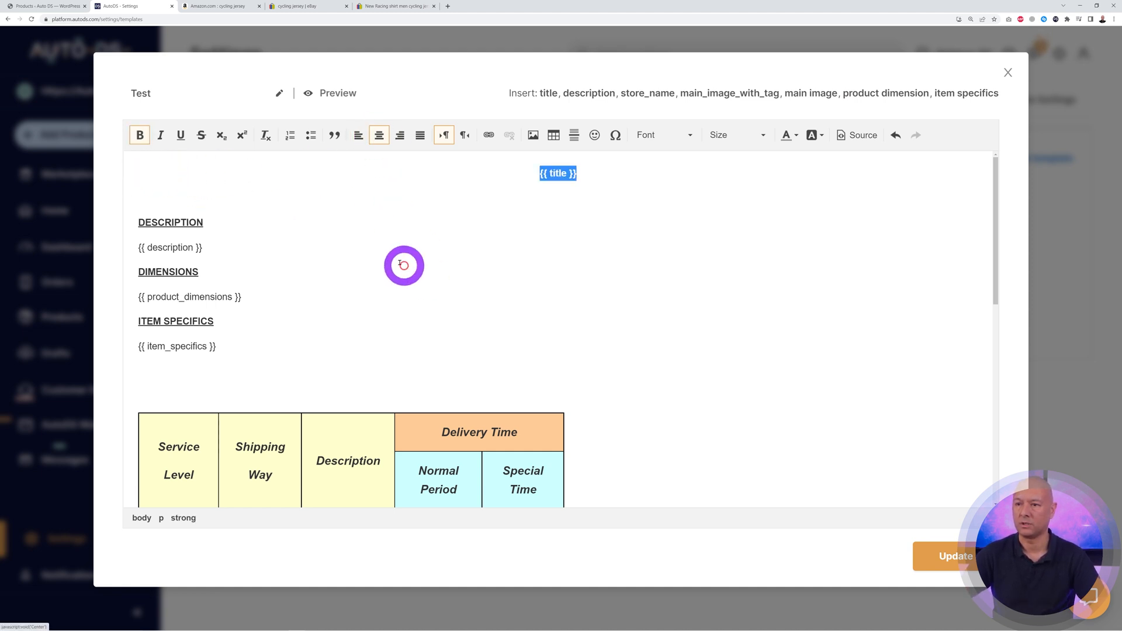
{"action": "left_click", "coordinate": [691, 135]}
{"action": "left_click", "coordinate": [691, 136]}
{"action": "left_click", "coordinate": [760, 137]}
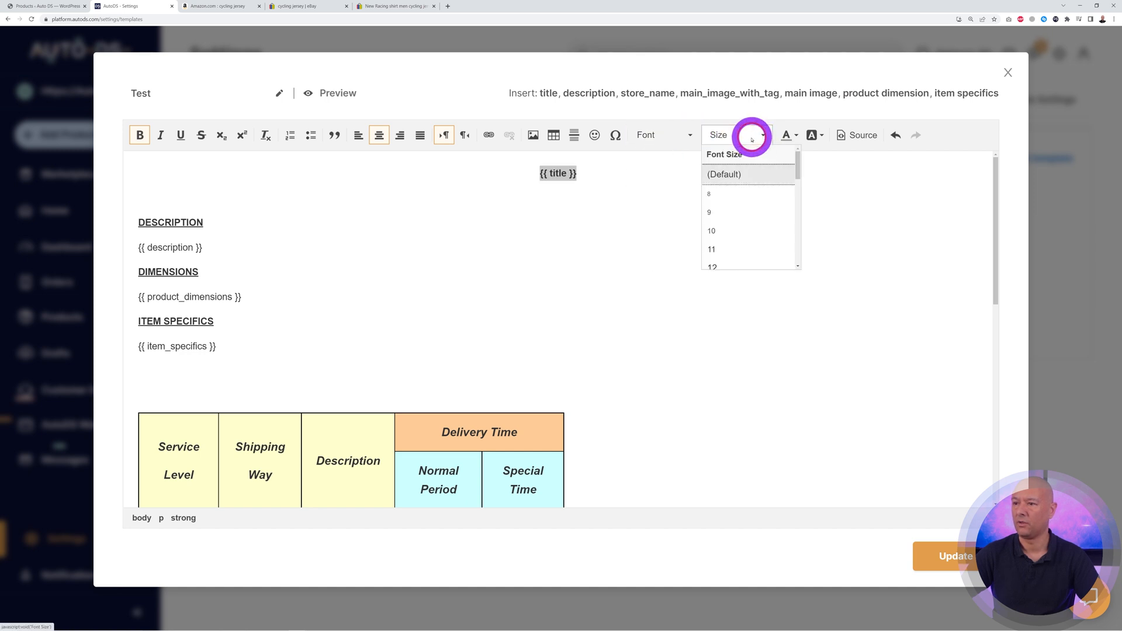
{"action": "scroll", "coordinate": [757, 236], "scroll_direction": "down", "scroll_amount": 2}
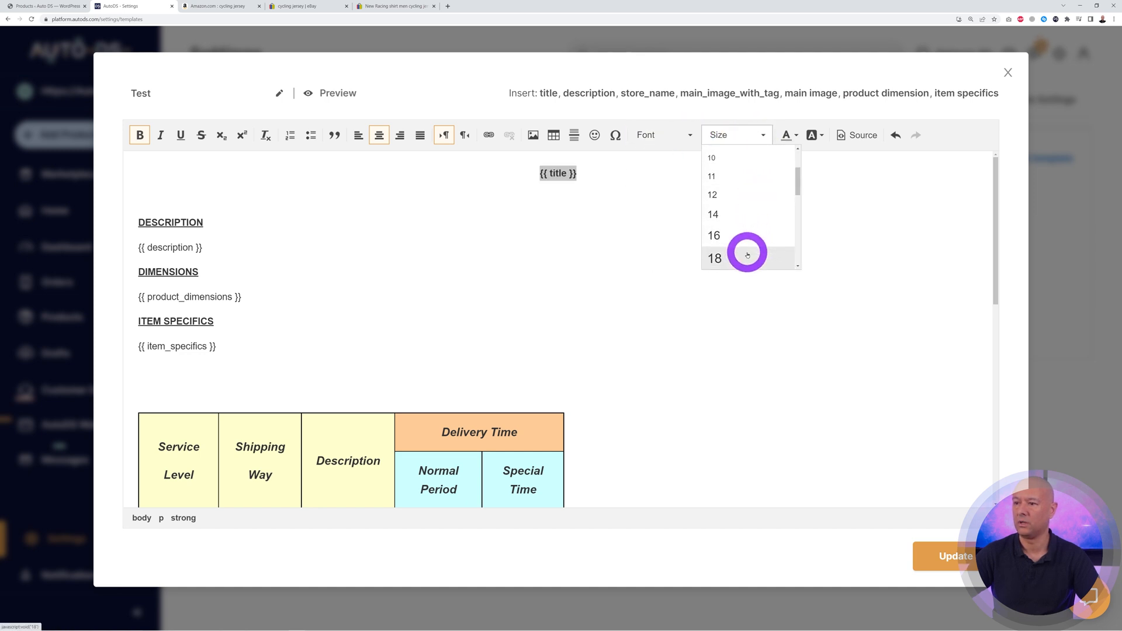
{"action": "left_click", "coordinate": [751, 255]}
{"action": "left_click", "coordinate": [765, 136]}
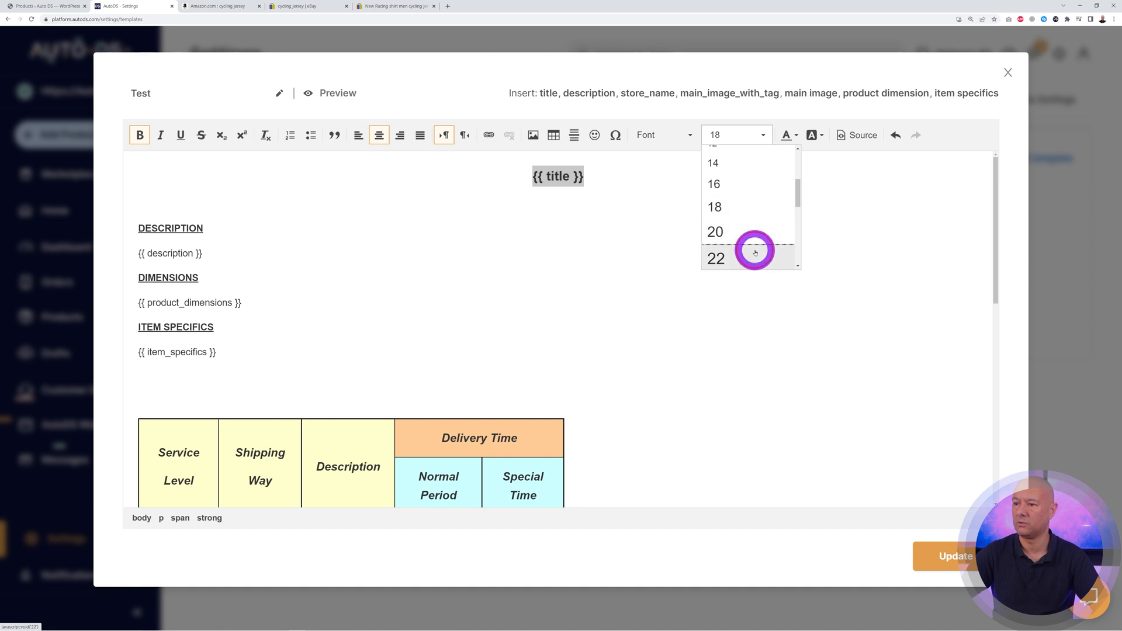
{"action": "left_click", "coordinate": [755, 255]}
{"action": "left_click", "coordinate": [446, 283]}
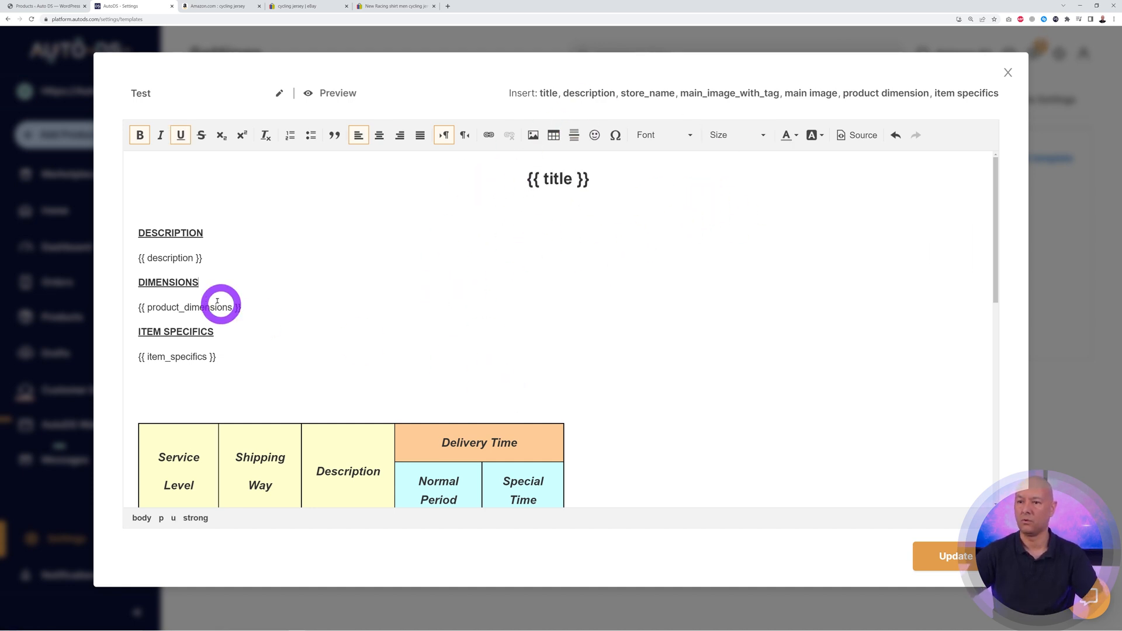
Add a bold, underlined DELIVERY TIME heading above the shipping table and remove the blank line before it.
{"action": "scroll", "coordinate": [539, 388], "scroll_direction": "down", "scroll_amount": 1}
{"action": "left_click", "coordinate": [330, 375]}
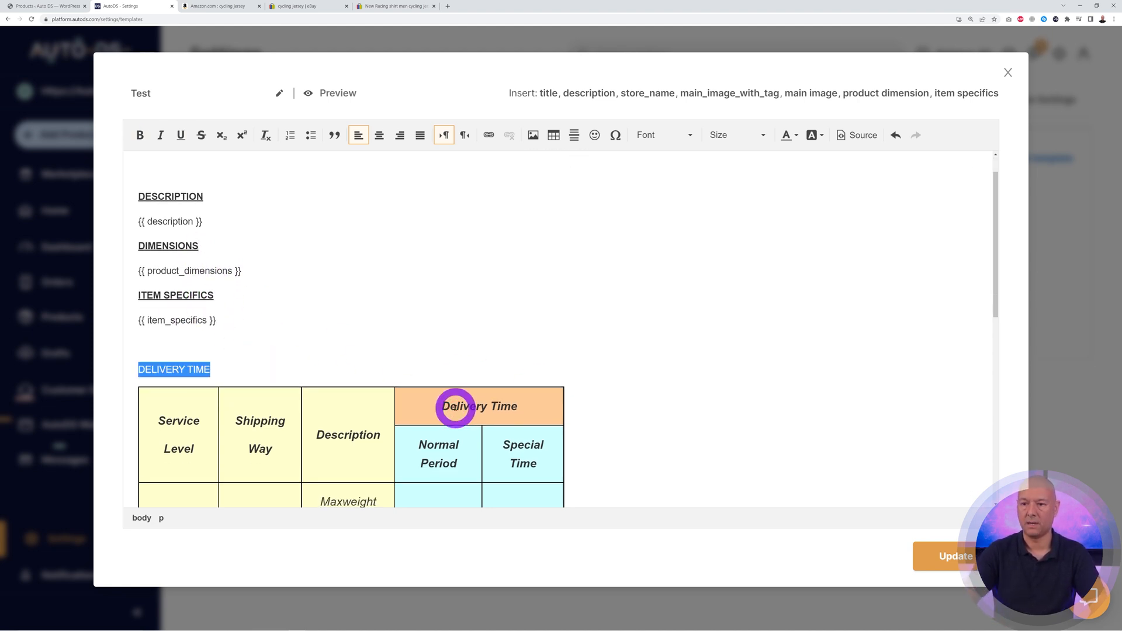
{"action": "left_click", "coordinate": [140, 135]}
{"action": "left_click", "coordinate": [180, 135]}
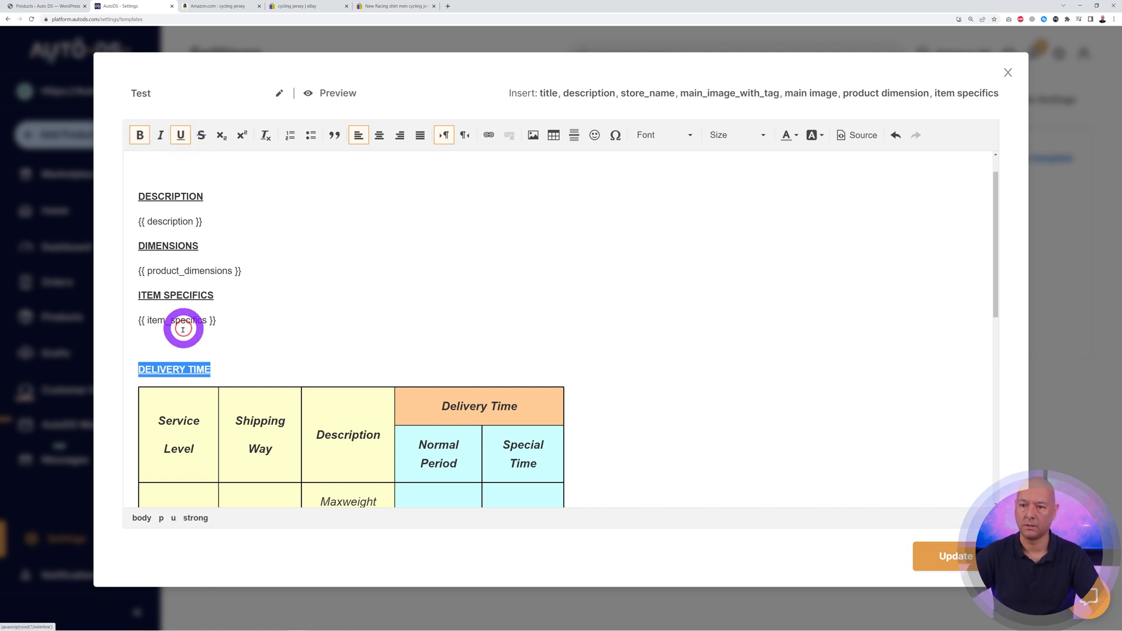
{"action": "left_click", "coordinate": [183, 330]}
{"action": "key", "text": "BackSpace"}
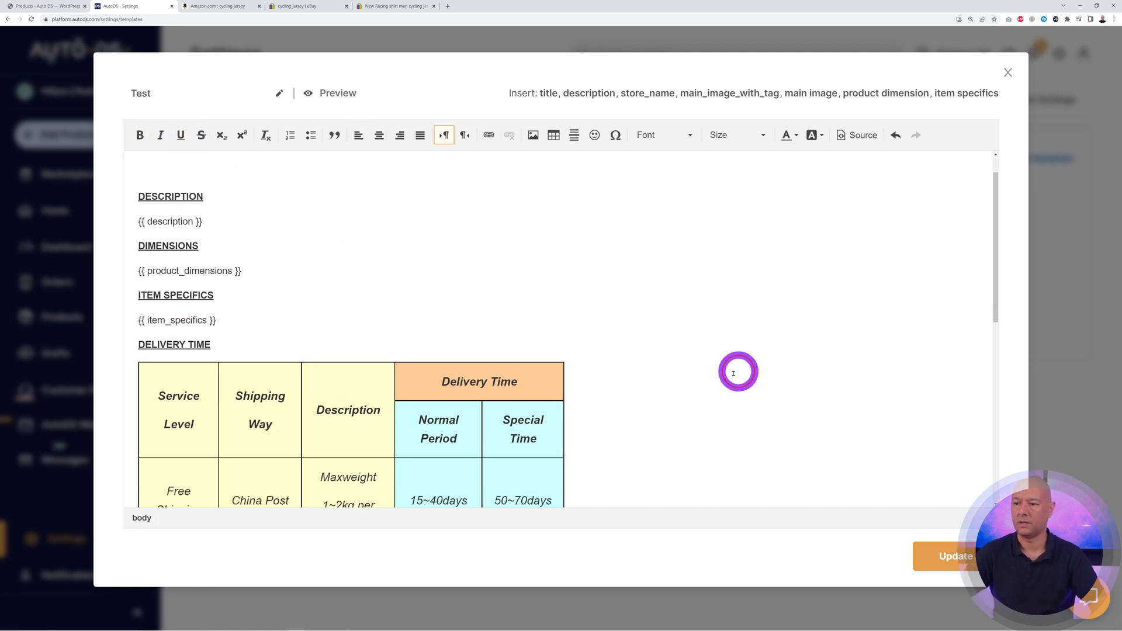
Check the whole Test template layout and save the updated template.
{"action": "scroll", "coordinate": [737, 370], "scroll_direction": "up", "scroll_amount": 1}
{"action": "scroll", "coordinate": [726, 391], "scroll_direction": "down", "scroll_amount": 7}
{"action": "scroll", "coordinate": [724, 393], "scroll_direction": "down", "scroll_amount": 3}
{"action": "scroll", "coordinate": [724, 393], "scroll_direction": "up", "scroll_amount": 10}
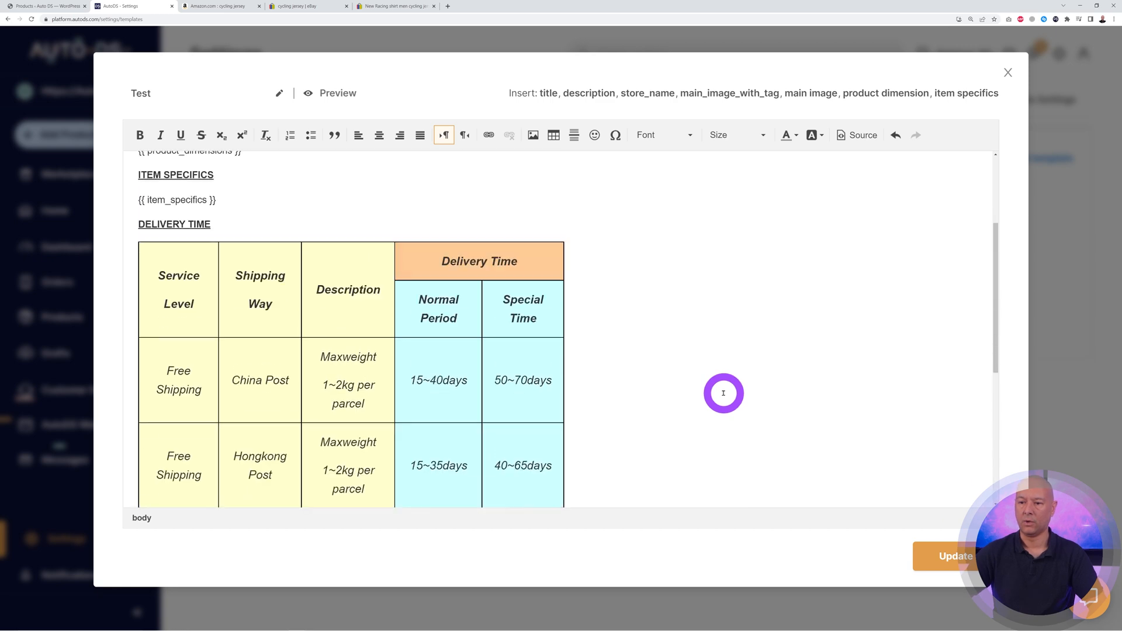
{"action": "left_click", "coordinate": [954, 567]}
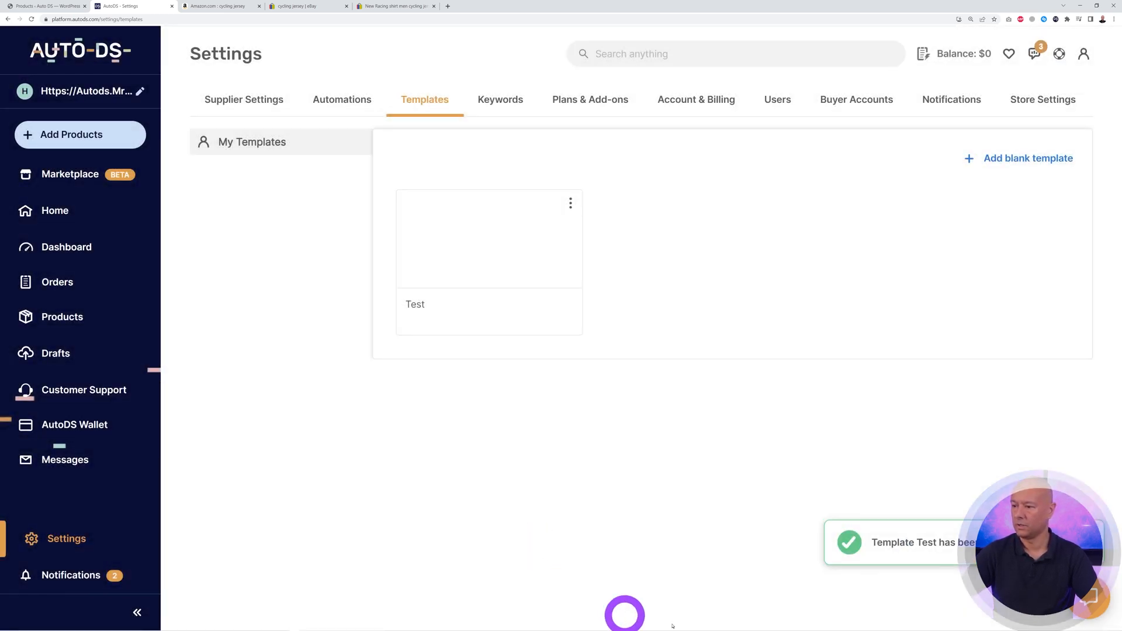
Preview the Test template, examine its title, description, dimensions, item specifics and delivery table, and return to the template settings.
{"action": "mouse_move", "coordinate": [501, 261]}
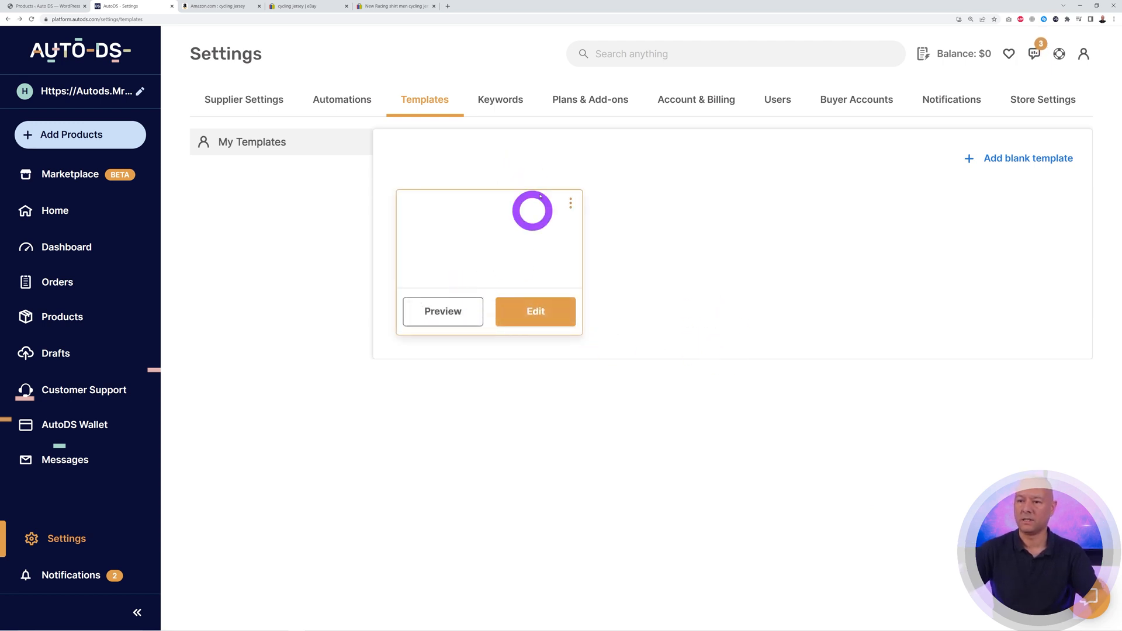
{"action": "left_click", "coordinate": [443, 318]}
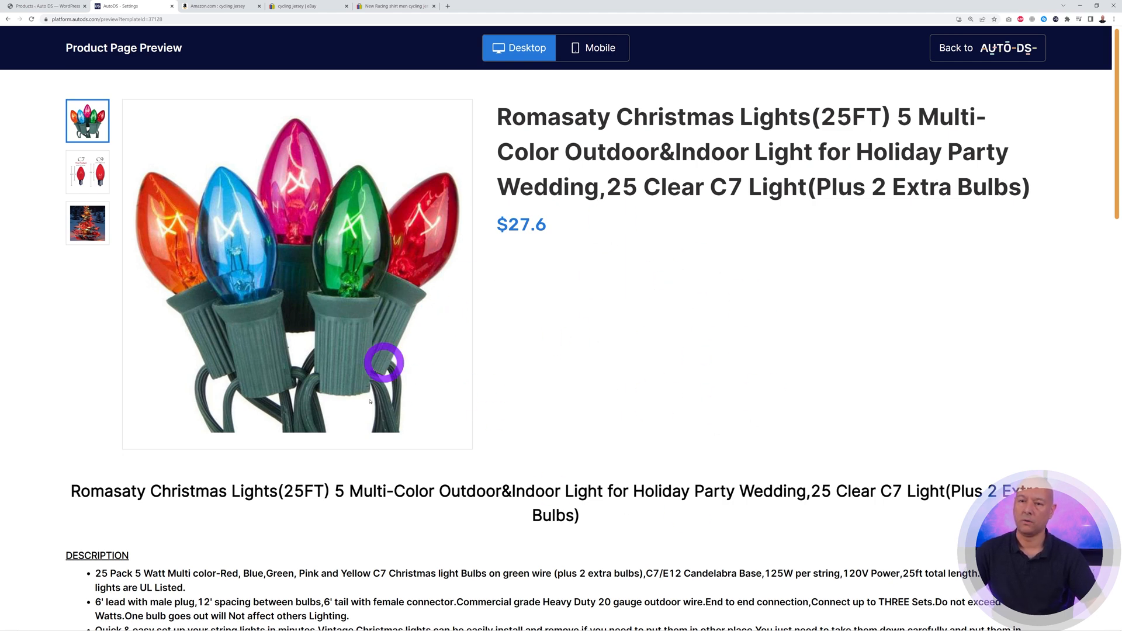
{"action": "scroll", "coordinate": [761, 413], "scroll_direction": "down", "scroll_amount": 4}
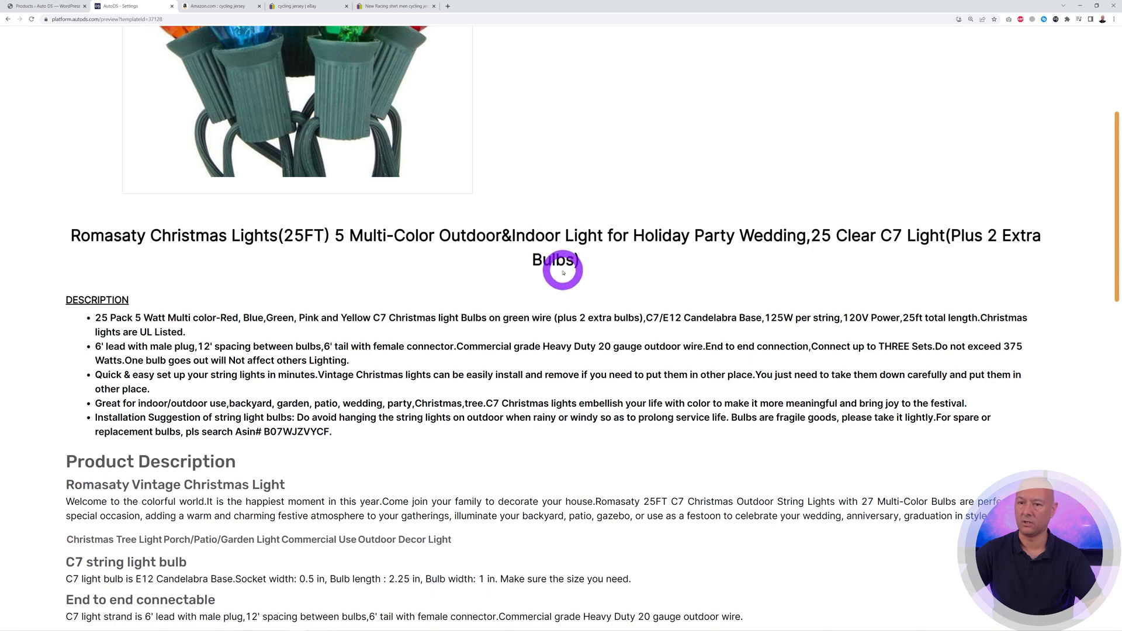
{"action": "scroll", "coordinate": [577, 274], "scroll_direction": "down", "scroll_amount": 1}
{"action": "scroll", "coordinate": [577, 273], "scroll_direction": "down", "scroll_amount": 2}
{"action": "scroll", "coordinate": [404, 308], "scroll_direction": "down", "scroll_amount": 5}
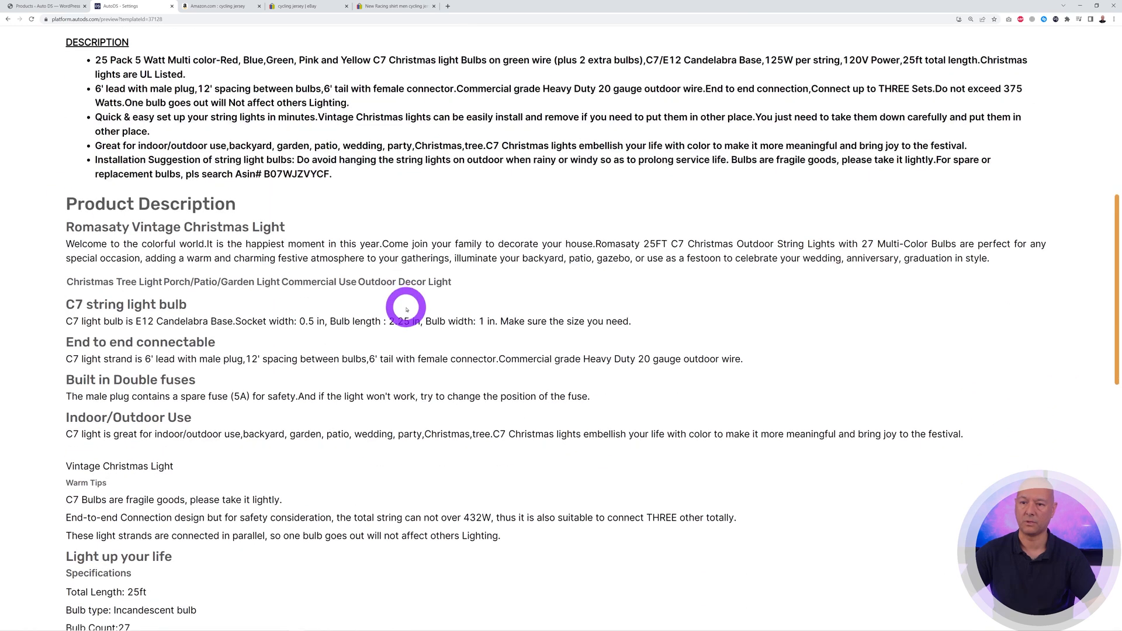
{"action": "scroll", "coordinate": [406, 308], "scroll_direction": "down", "scroll_amount": 3}
{"action": "scroll", "coordinate": [155, 464], "scroll_direction": "down", "scroll_amount": 2}
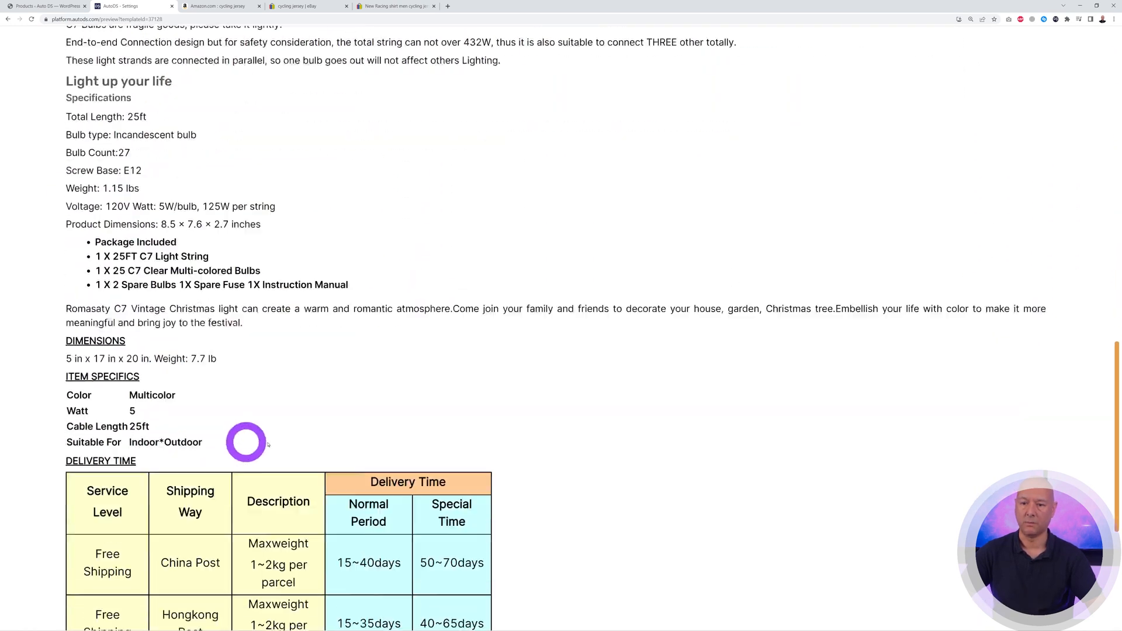
{"action": "scroll", "coordinate": [555, 366], "scroll_direction": "down", "scroll_amount": 3}
{"action": "scroll", "coordinate": [493, 374], "scroll_direction": "down", "scroll_amount": 2}
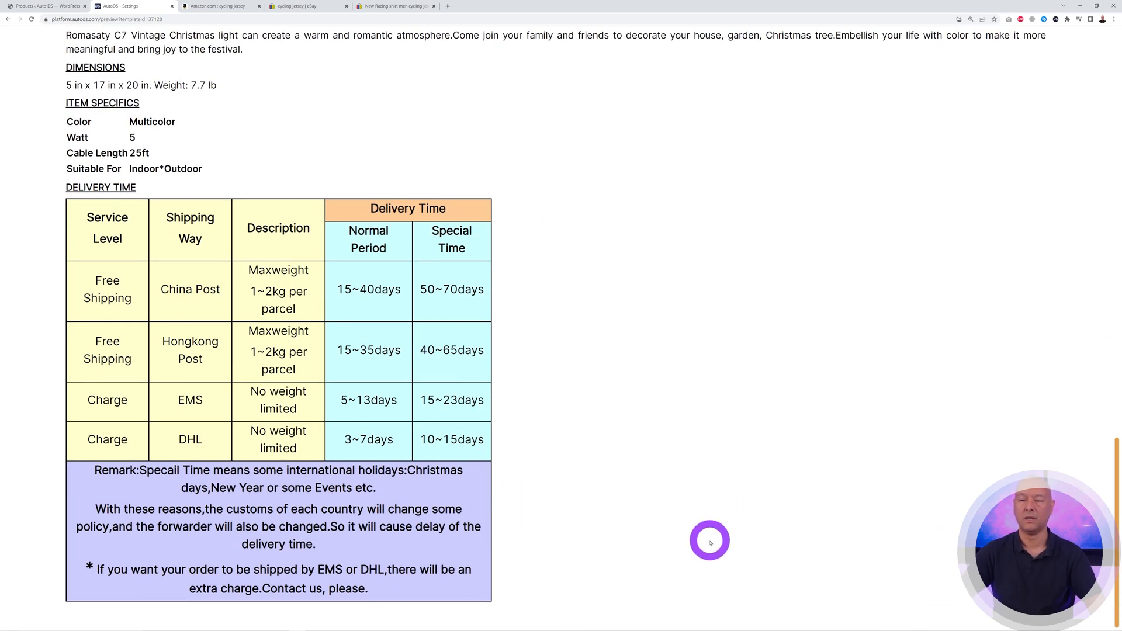
{"action": "left_click", "coordinate": [7, 19]}
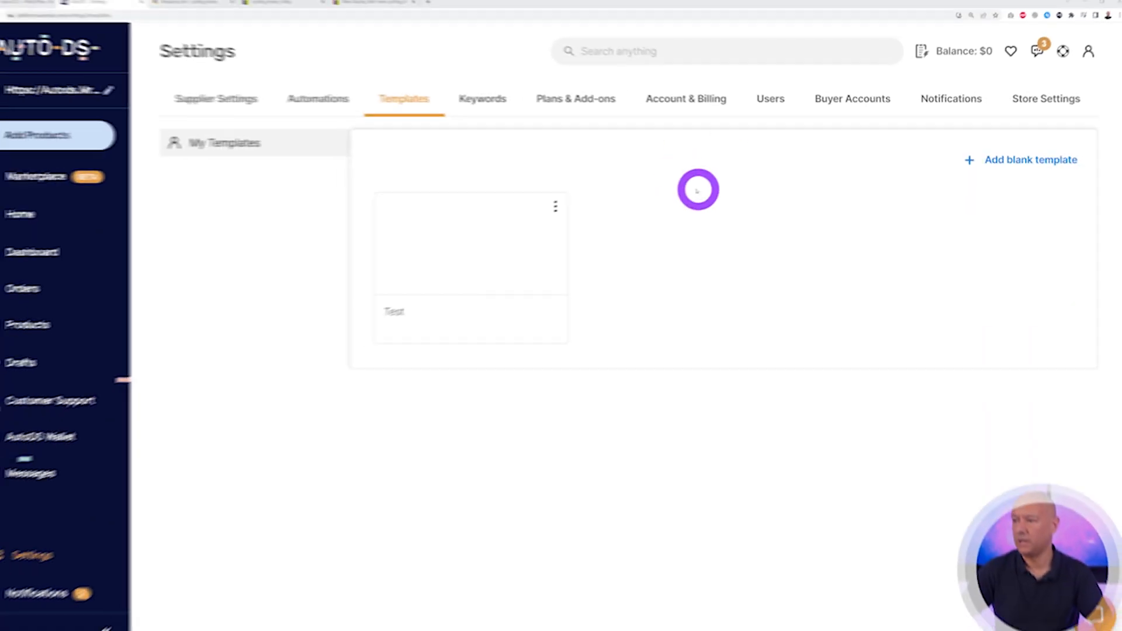
Start a keyword blacklist entry for Amazon with the product title rule Delete From The Uploaded Text.
{"action": "left_click", "coordinate": [489, 100]}
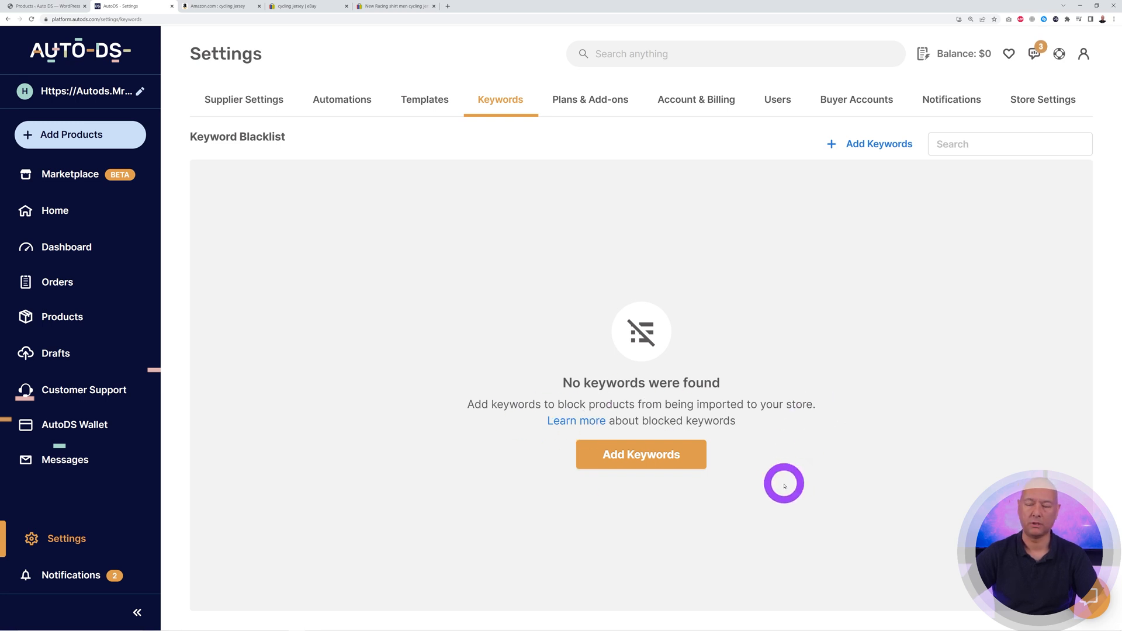
{"action": "left_click", "coordinate": [652, 463]}
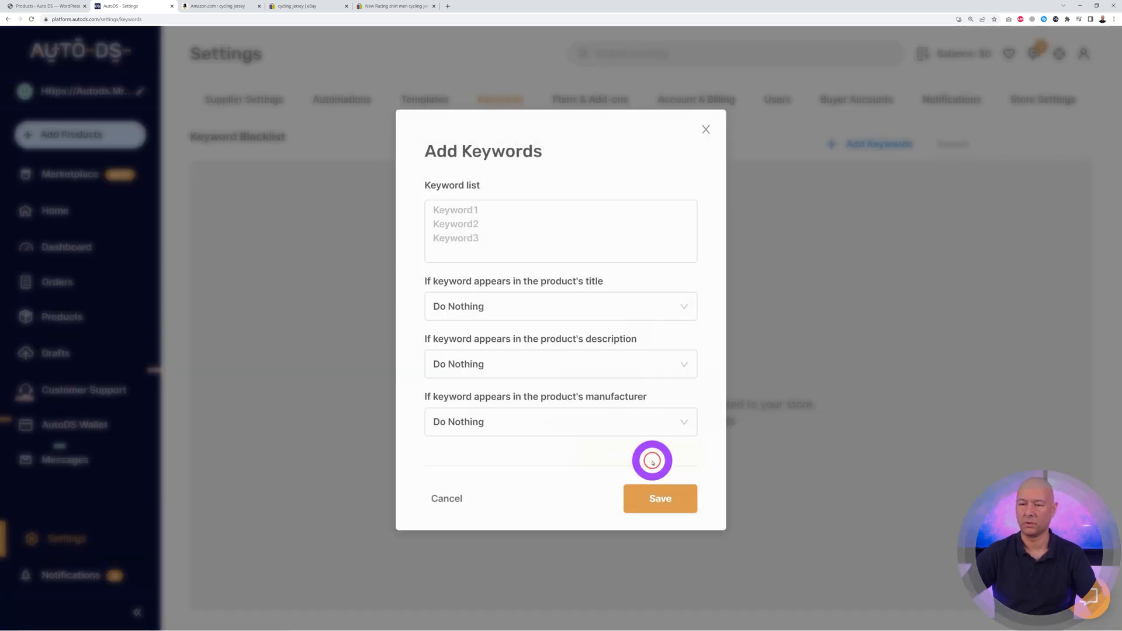
{"action": "left_click", "coordinate": [528, 223]}
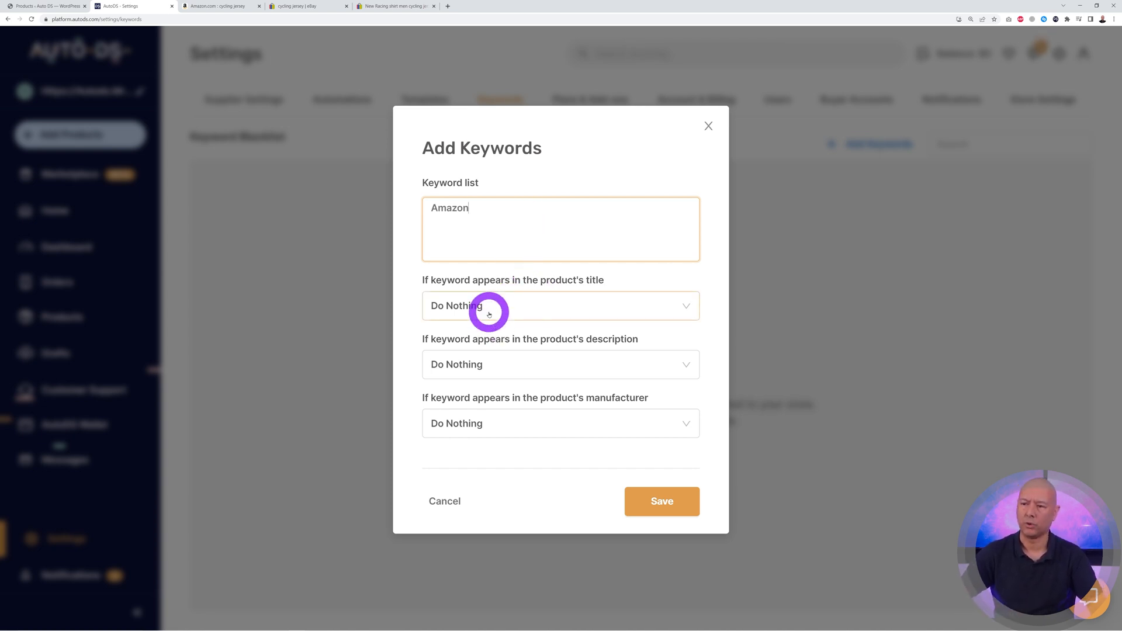
{"action": "left_click", "coordinate": [670, 308]}
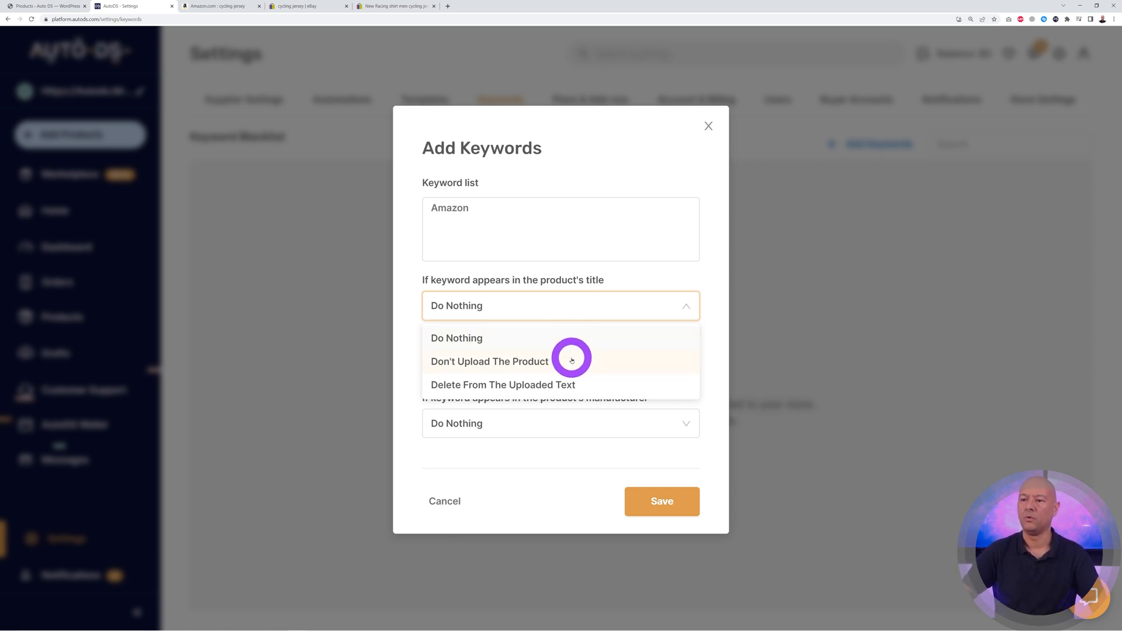
{"action": "left_click", "coordinate": [597, 386]}
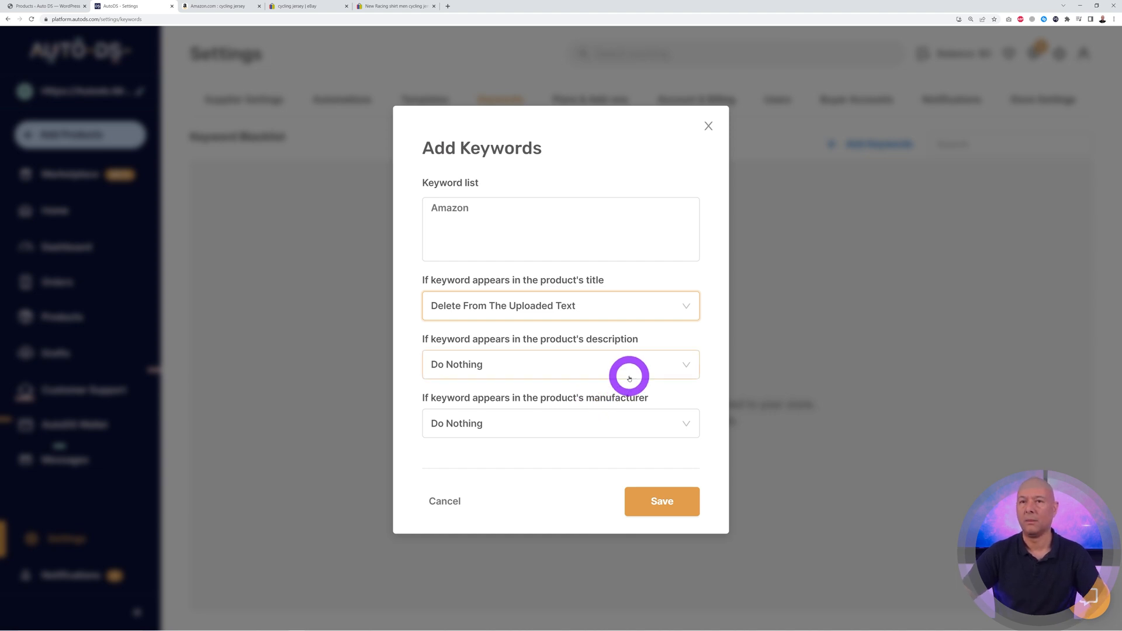
Examine the rule options for the keyword in product descriptions and manufacturers, and close the keyword form without saving.
{"action": "left_click", "coordinate": [677, 366]}
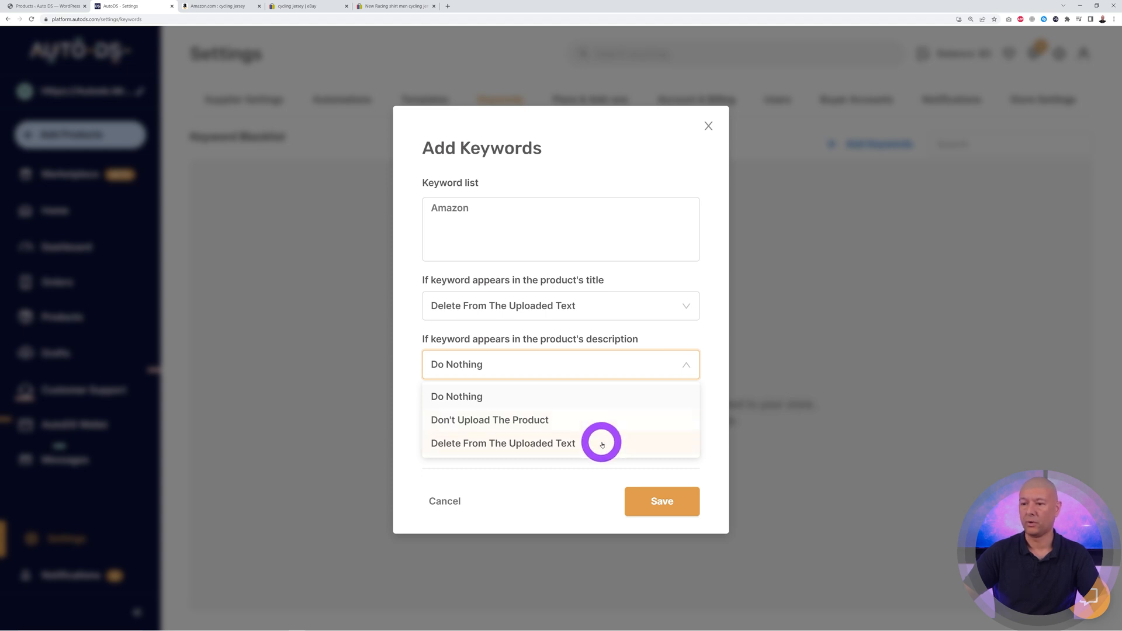
{"action": "left_click", "coordinate": [719, 435]}
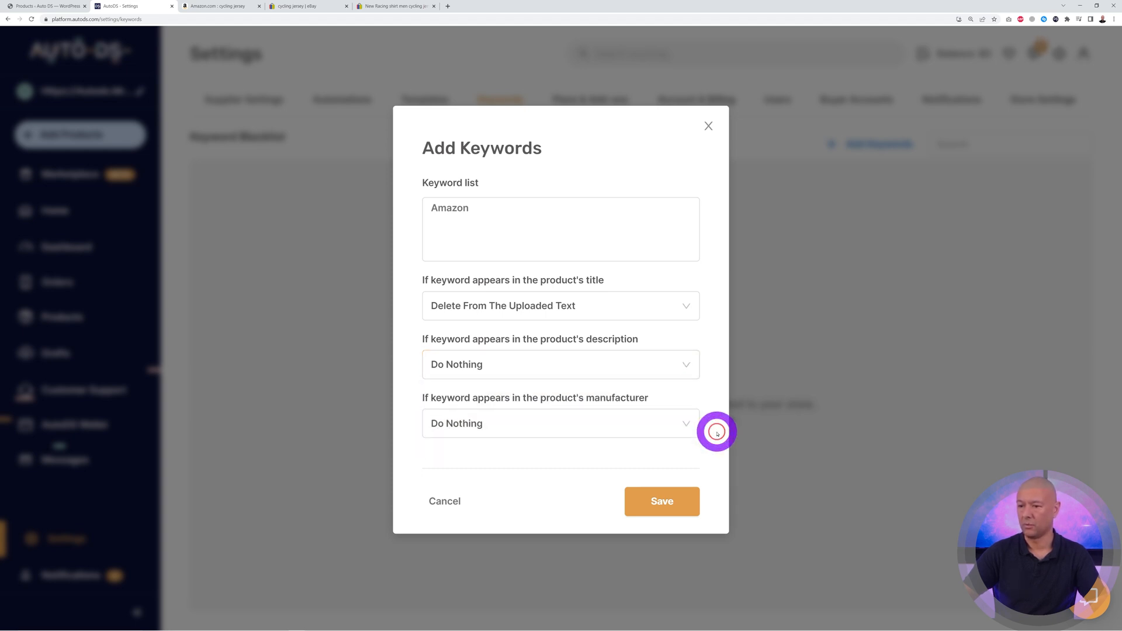
{"action": "left_click", "coordinate": [669, 425]}
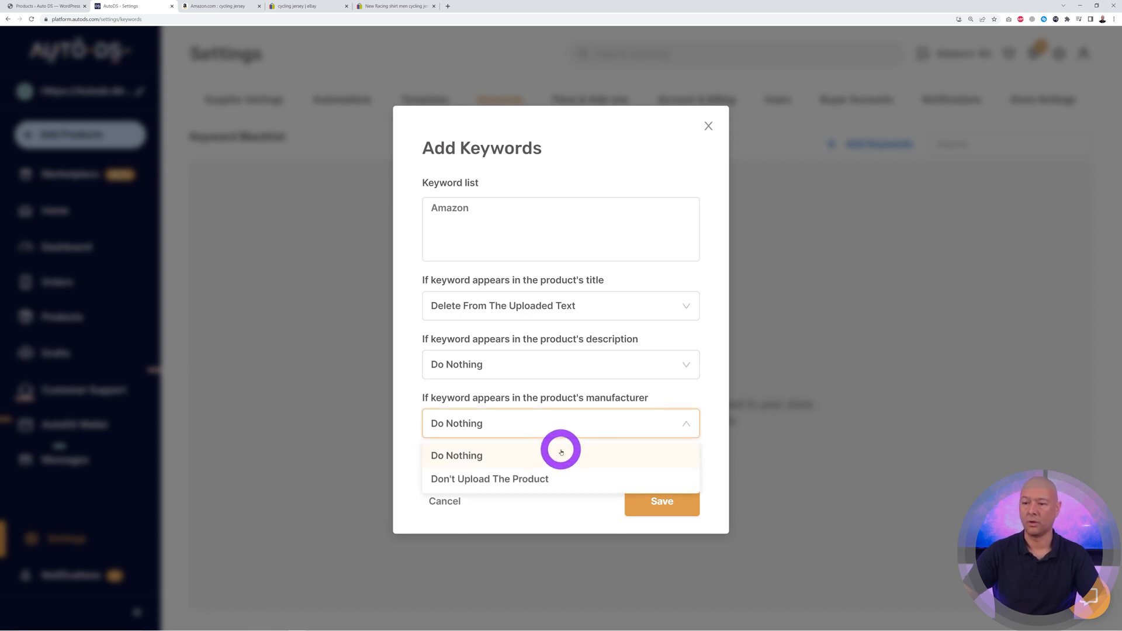
{"action": "left_click", "coordinate": [564, 515]}
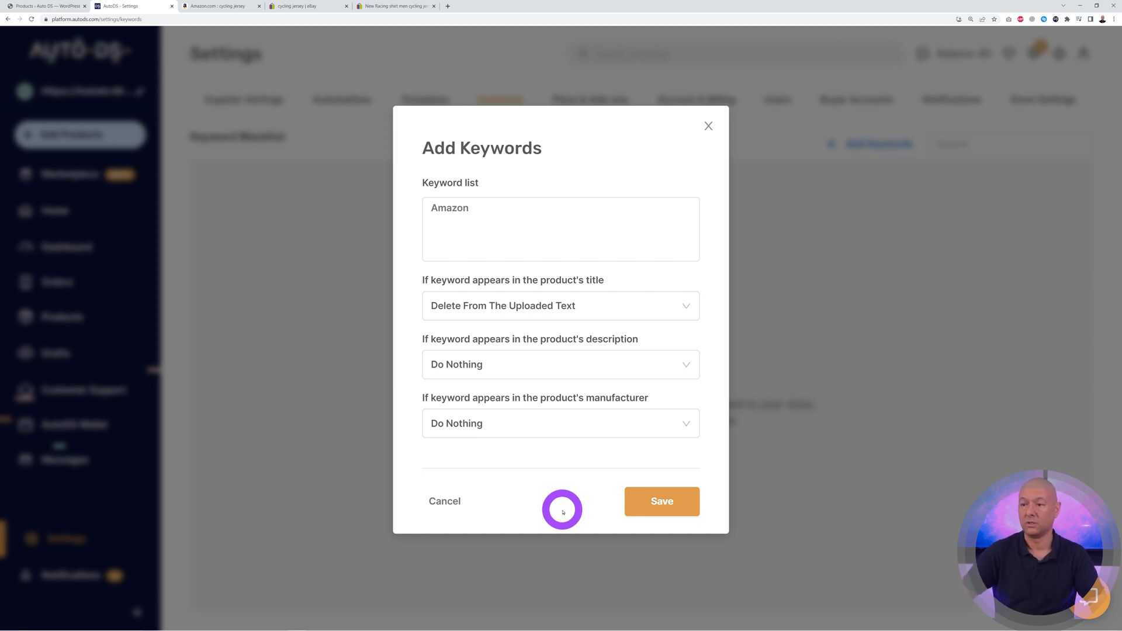
{"action": "left_click", "coordinate": [496, 216]}
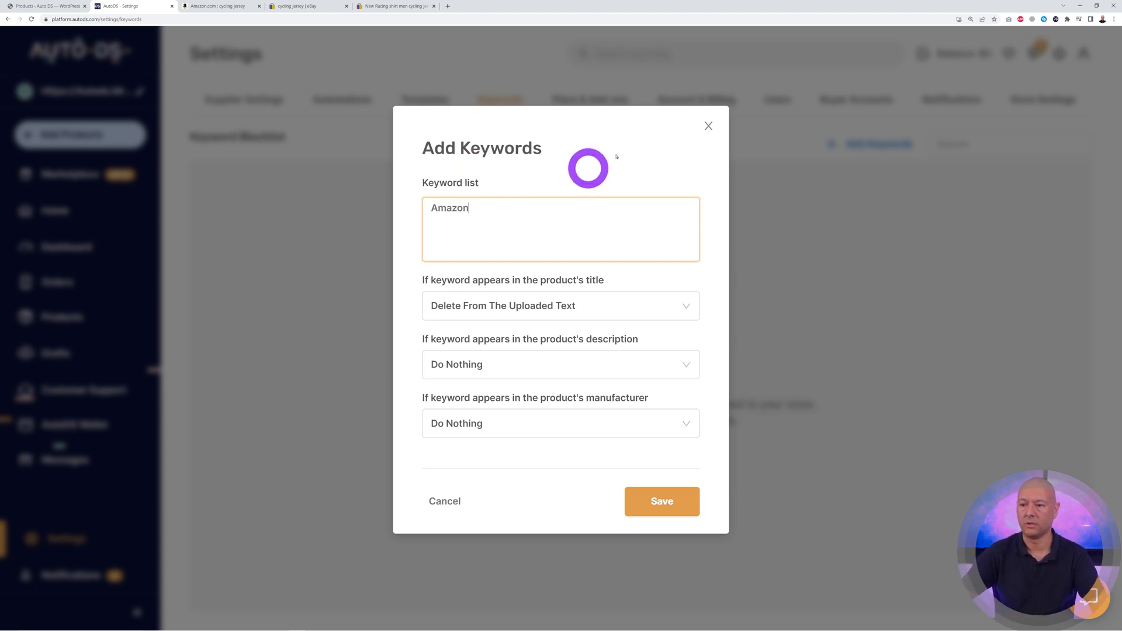
{"action": "left_click", "coordinate": [708, 126]}
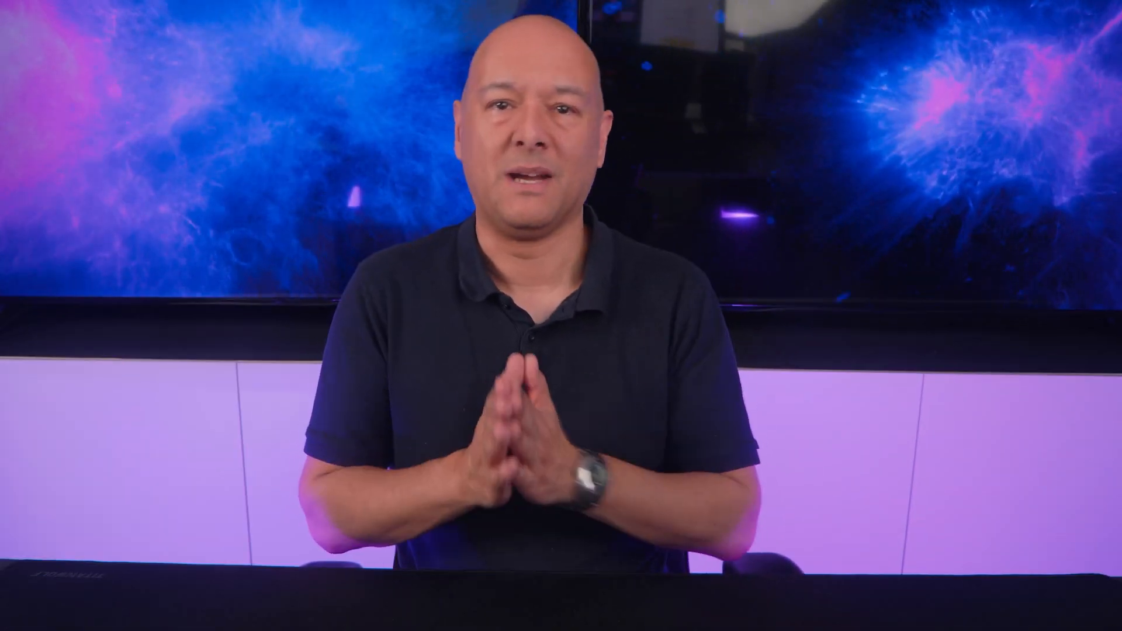